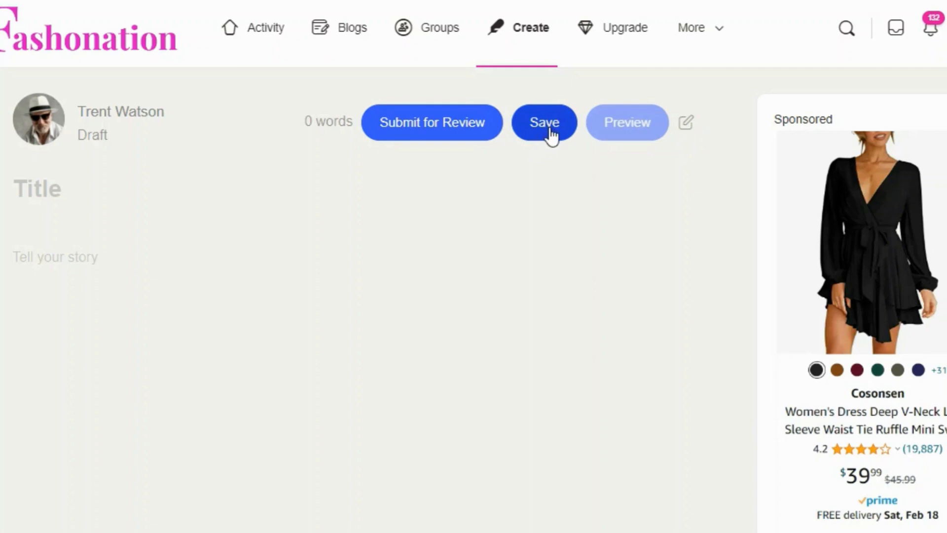
- View the blog section of the member profile, checking the posts in review and the drafts
{"action": "left_click", "coordinate": [394, 1]}
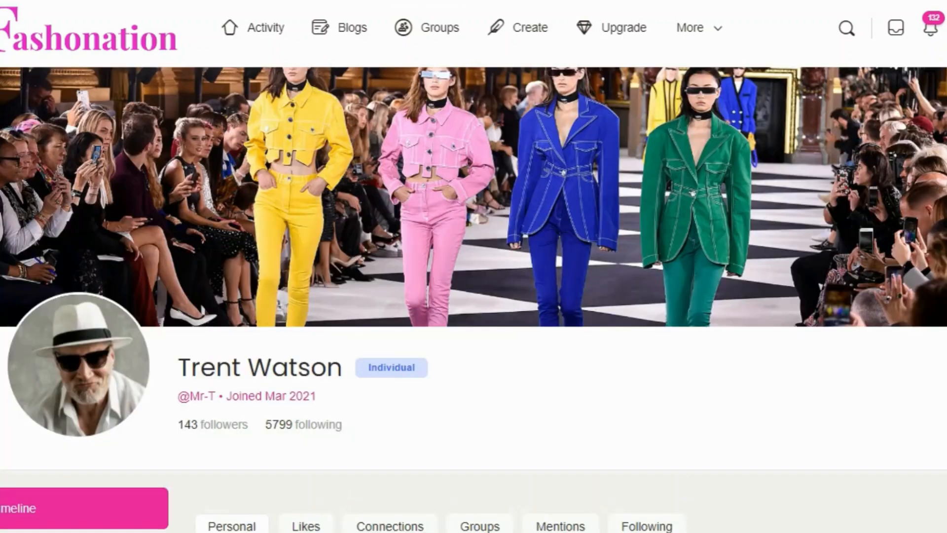
{"action": "scroll", "coordinate": [328, 185], "scroll_direction": "down", "scroll_amount": 9}
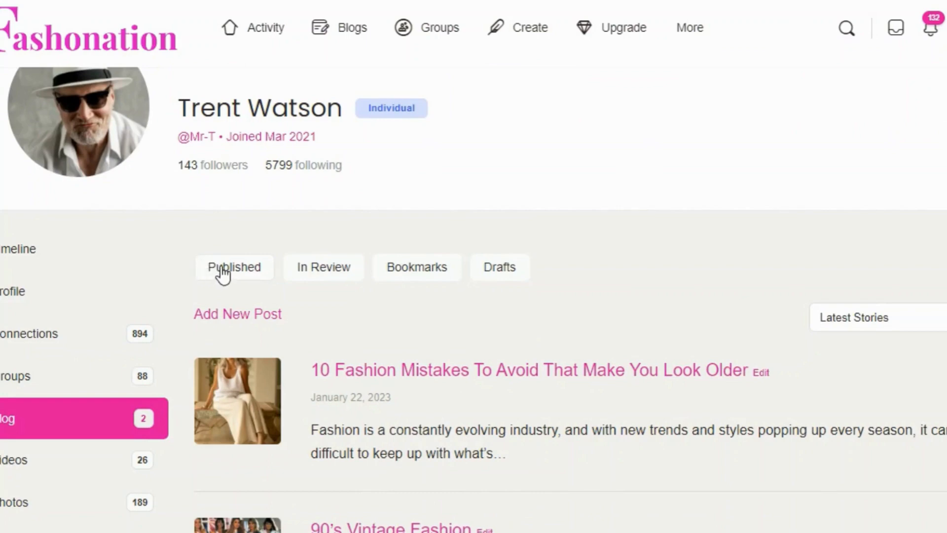
{"action": "left_click", "coordinate": [326, 274]}
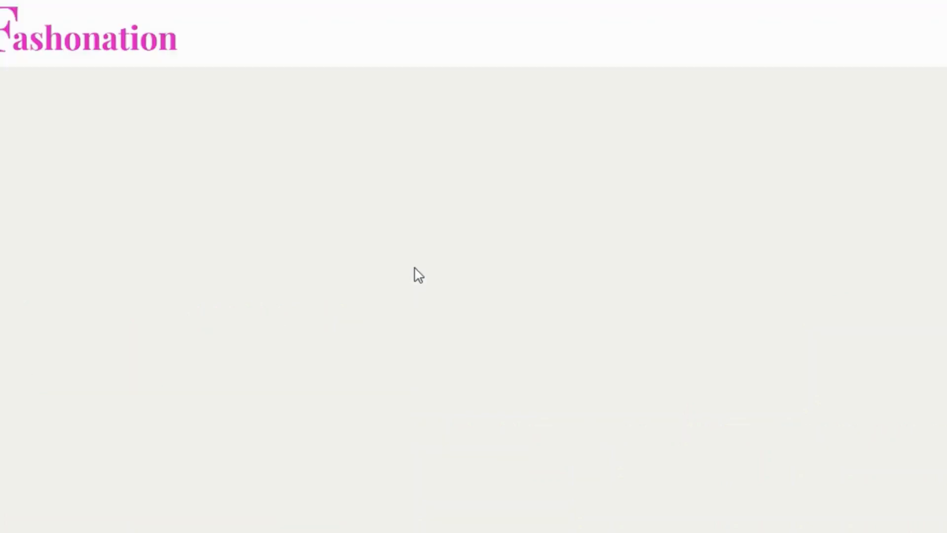
{"action": "scroll", "coordinate": [424, 424], "scroll_direction": "down", "scroll_amount": 5}
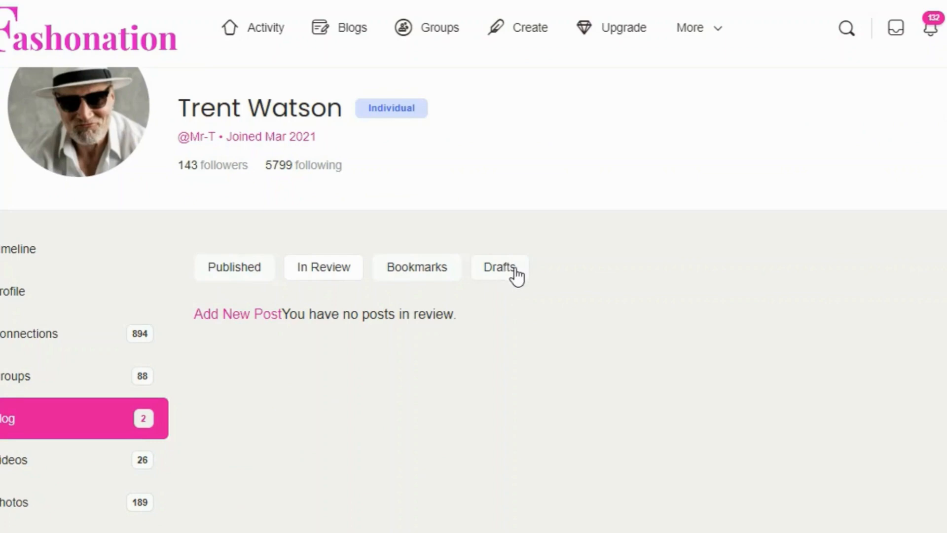
{"action": "left_click", "coordinate": [499, 268]}
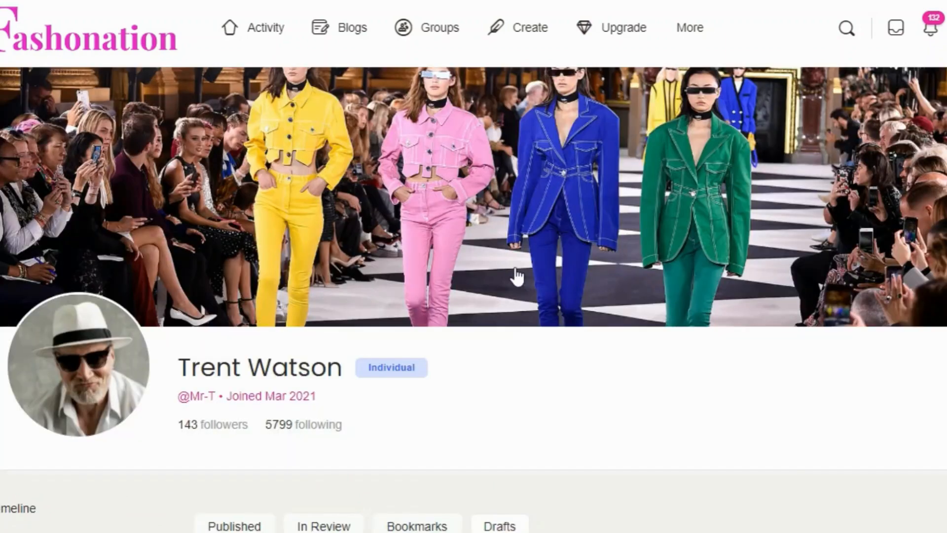
{"action": "scroll", "coordinate": [536, 253], "scroll_direction": "down", "scroll_amount": 5}
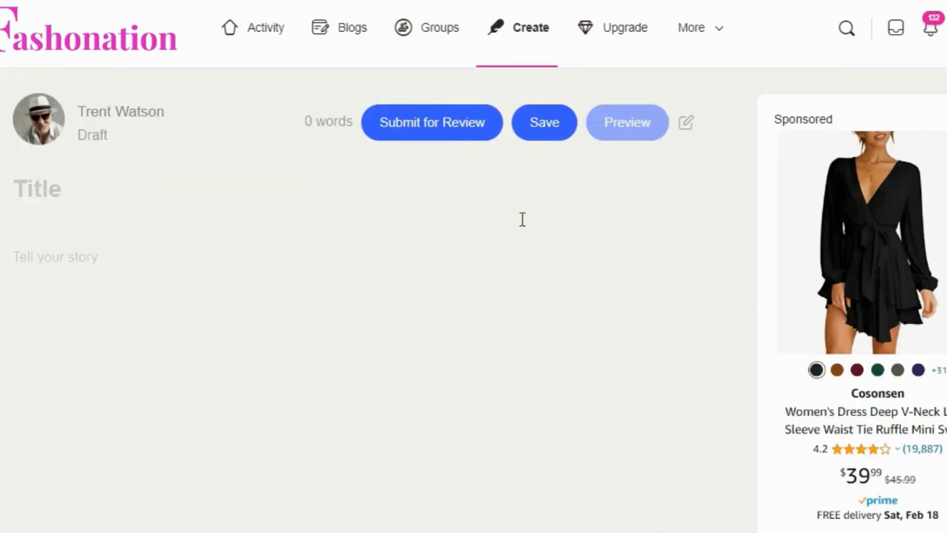
- Open the new post's settings and assign it to the Uncategorized category
{"action": "left_click", "coordinate": [688, 123]}
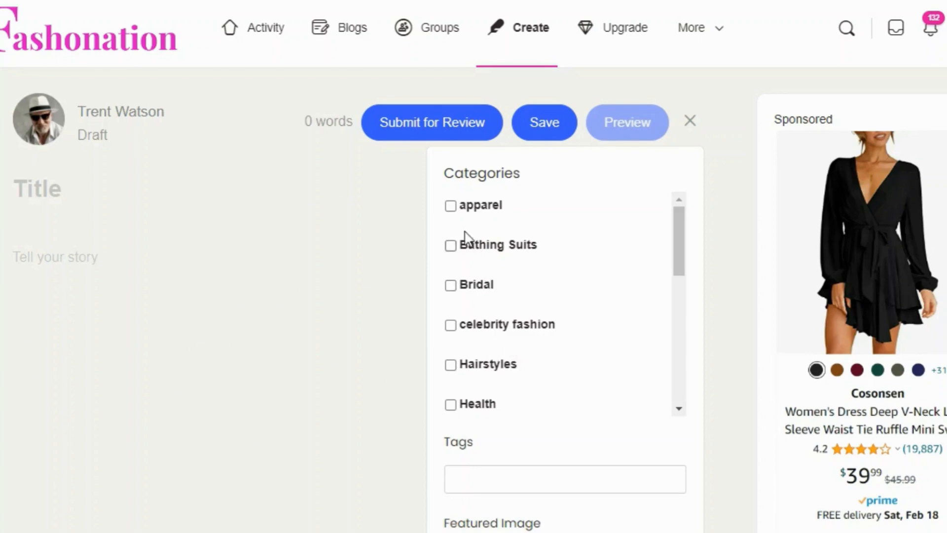
{"action": "scroll", "coordinate": [479, 385], "scroll_direction": "down", "scroll_amount": 4}
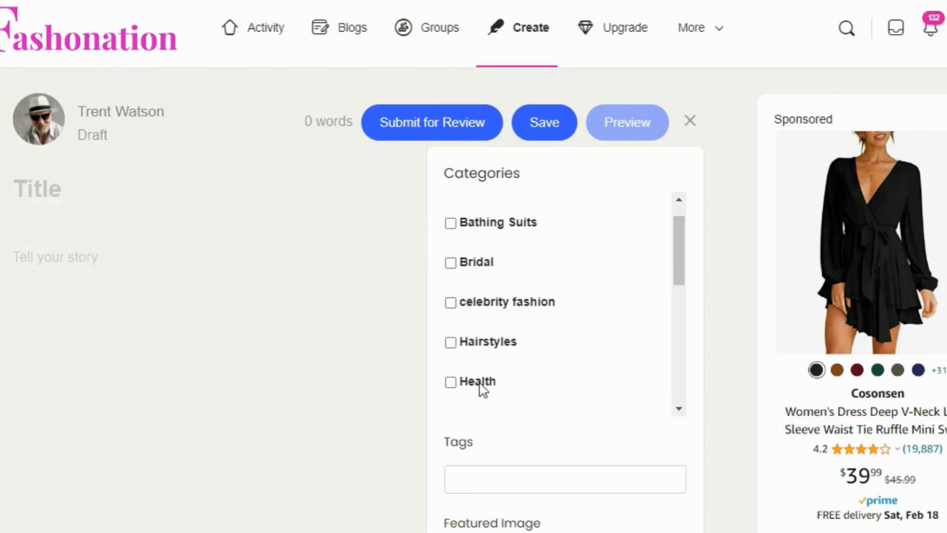
{"action": "scroll", "coordinate": [516, 304], "scroll_direction": "down", "scroll_amount": 2}
{"action": "scroll", "coordinate": [516, 304], "scroll_direction": "down", "scroll_amount": 3}
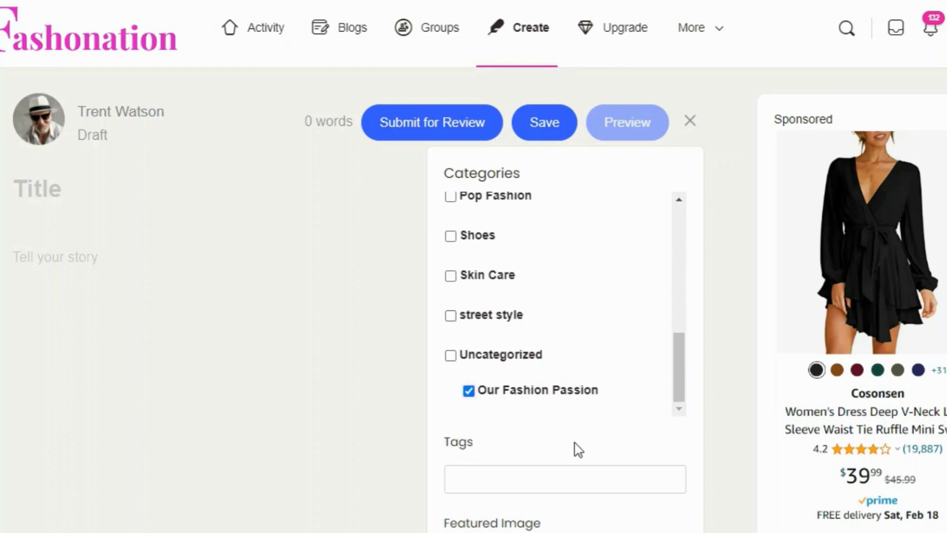
{"action": "left_click", "coordinate": [451, 356]}
- Set the image "Blogger on laptop - How to write a blog" from the 1BB folder as featured image and close the post settings
{"action": "scroll", "coordinate": [552, 508], "scroll_direction": "down", "scroll_amount": 5}
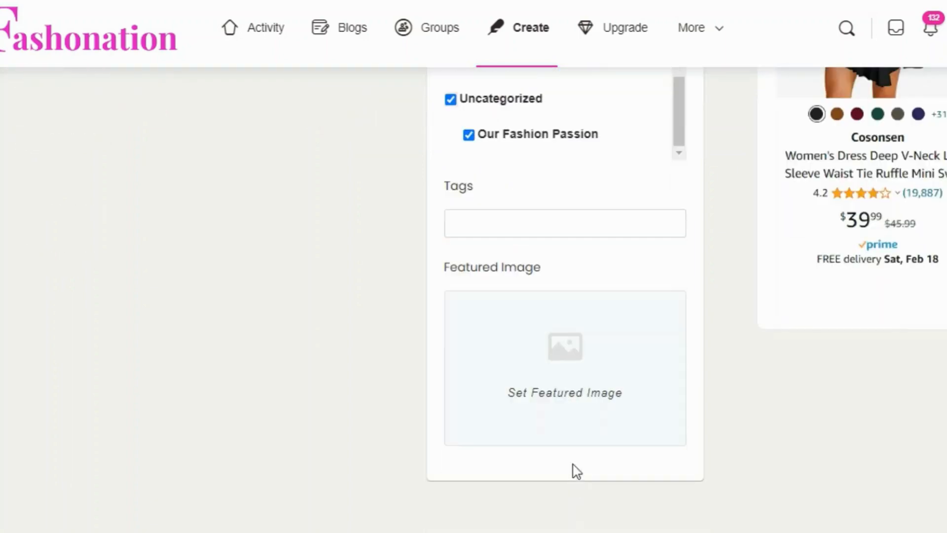
{"action": "left_click", "coordinate": [576, 368]}
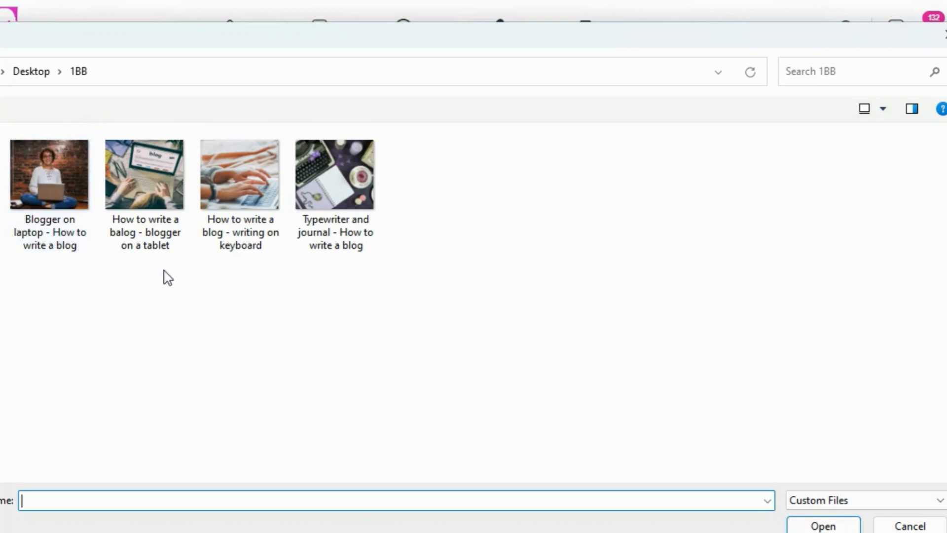
{"action": "double_click", "coordinate": [60, 179]}
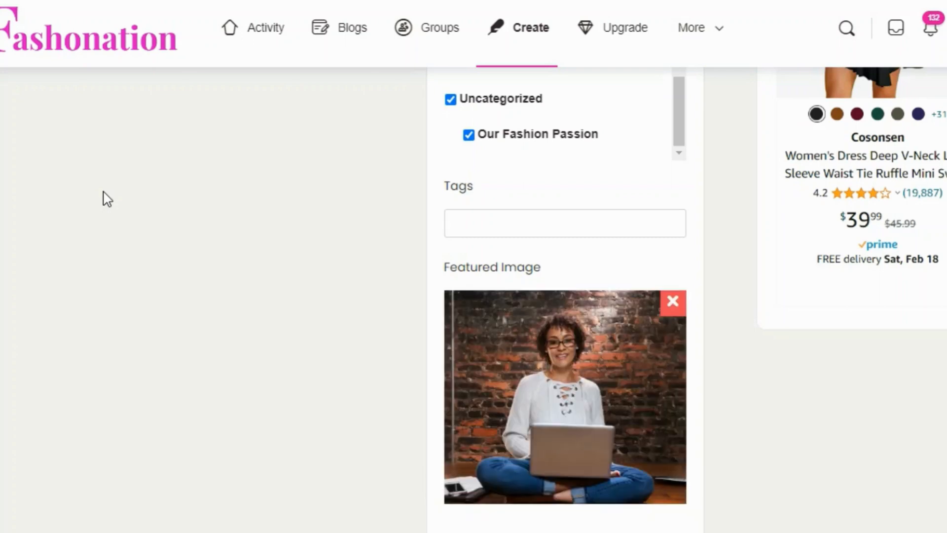
{"action": "scroll", "coordinate": [405, 366], "scroll_direction": "up", "scroll_amount": 5}
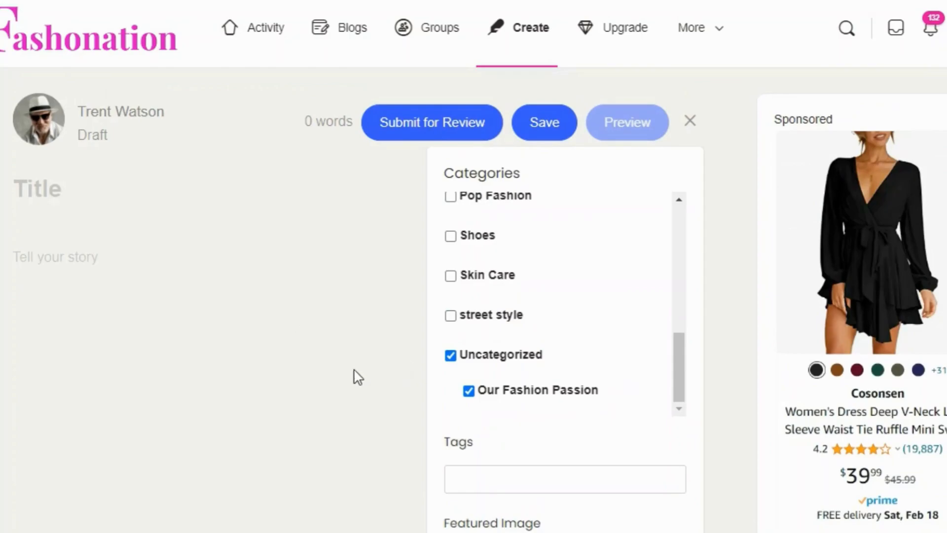
{"action": "left_click", "coordinate": [690, 125]}
- Copy "How to Write A Blog – Expert Tips and Tricks 2023" from the Word document and paste it as the post title
{"action": "left_click", "coordinate": [127, 184]}
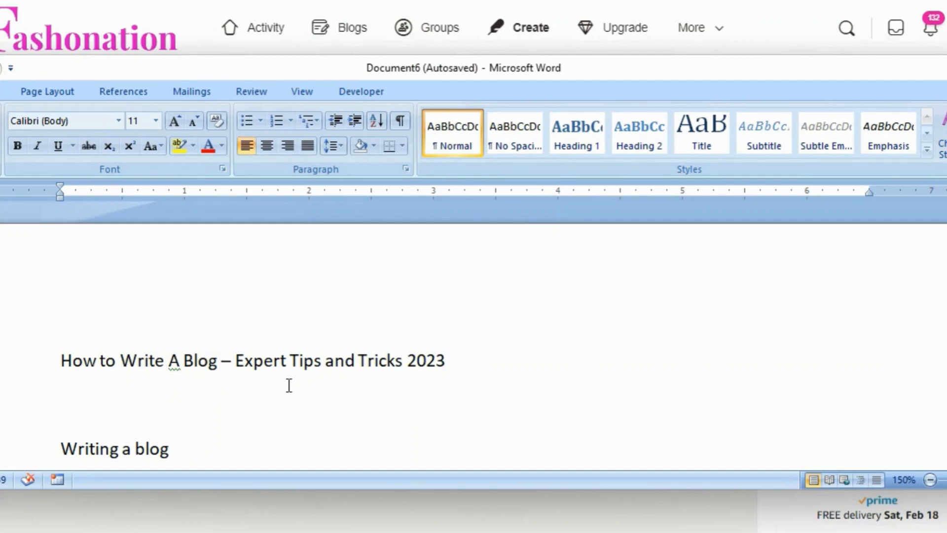
{"action": "left_click_drag", "start_coordinate": [482, 351], "coordinate": [82, 360]}
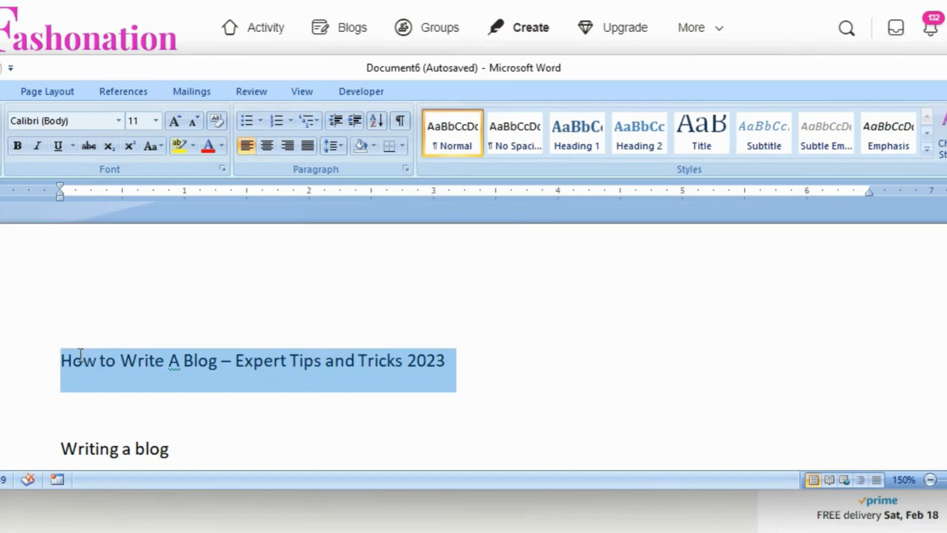
{"action": "right_click", "coordinate": [96, 357]}
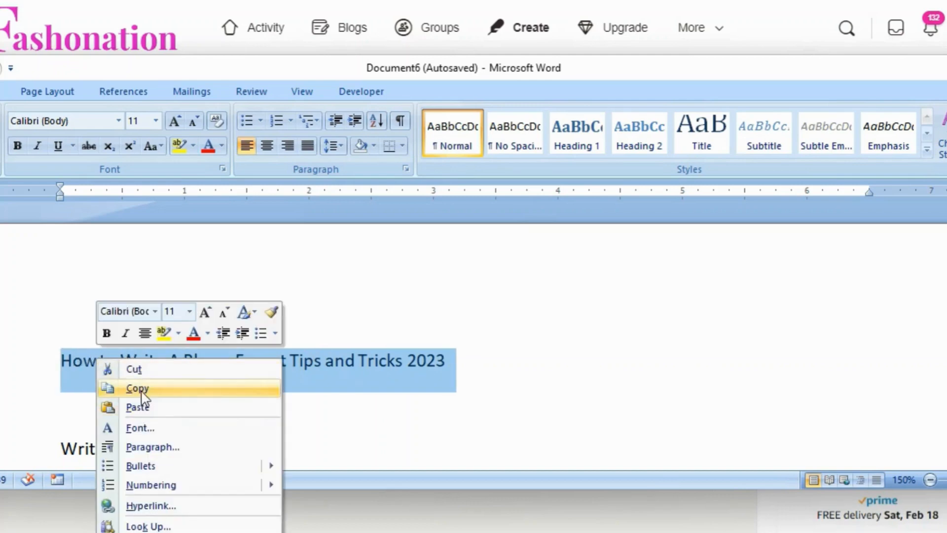
{"action": "left_click", "coordinate": [141, 389]}
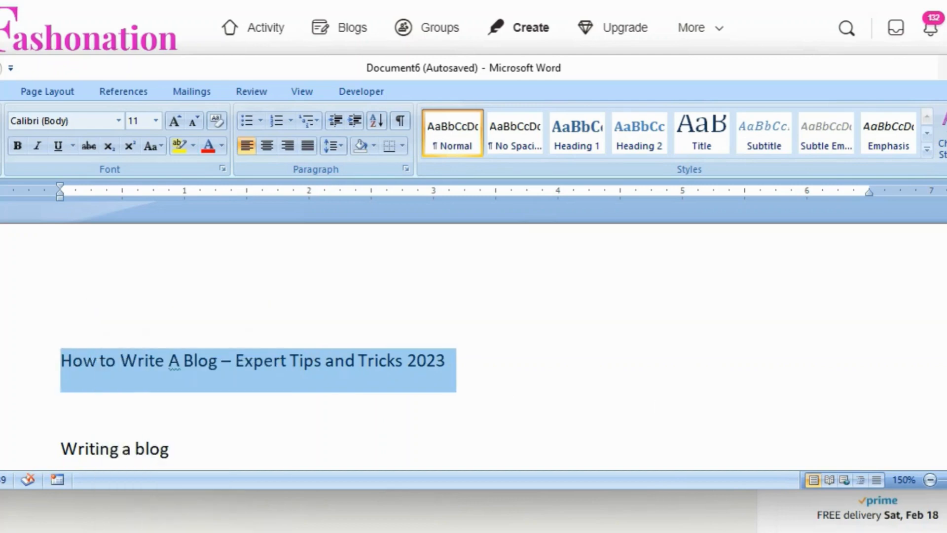
{"action": "left_click", "coordinate": [944, 68]}
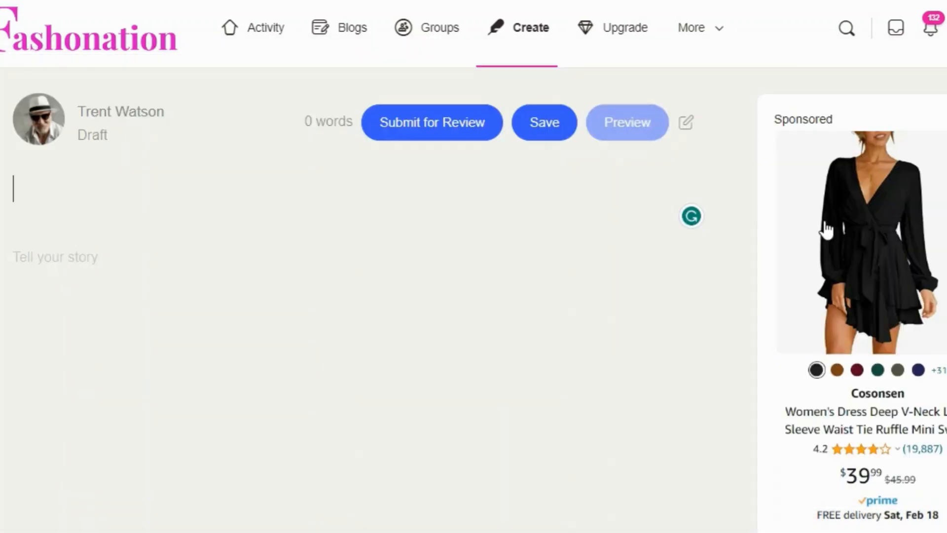
{"action": "right_click", "coordinate": [84, 179]}
{"action": "left_click", "coordinate": [135, 313]}
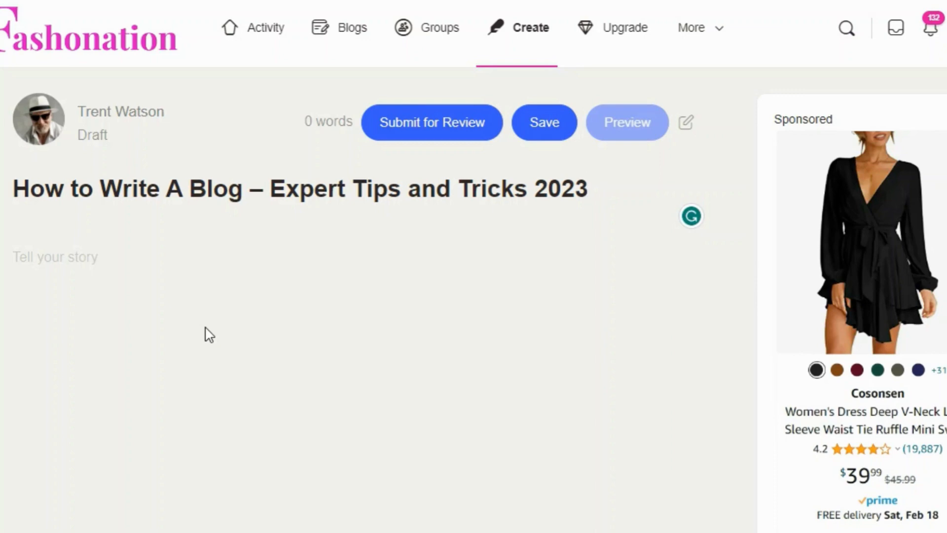
- Copy the introduction paragraph starting "Writing a blog may seem difficult" from the Word document and paste it into the post's story body
{"action": "left_click", "coordinate": [142, 263]}
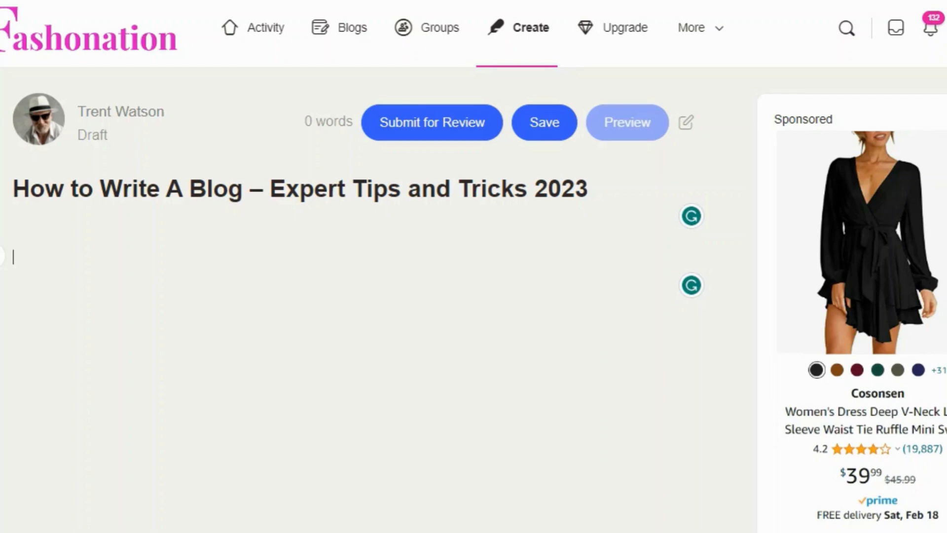
{"action": "key", "text": "alt+Tab"}
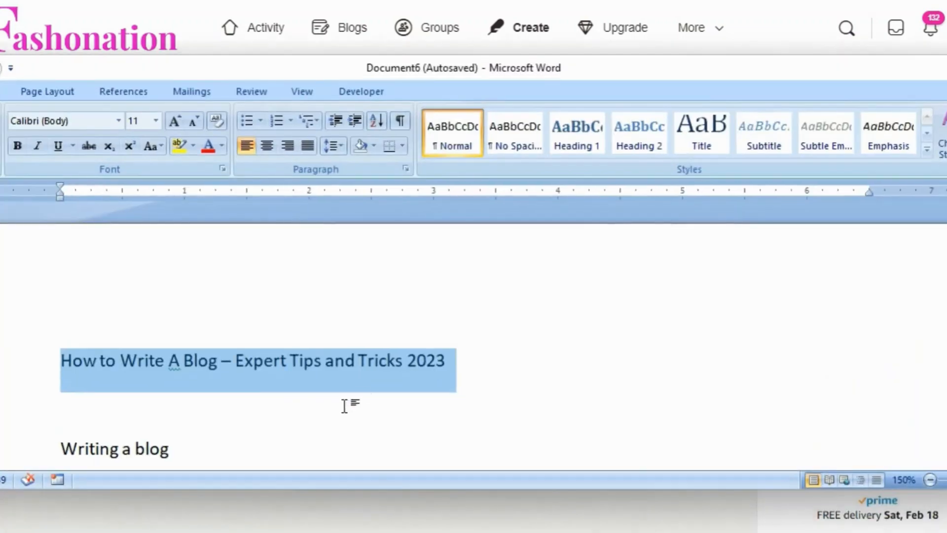
{"action": "scroll", "coordinate": [495, 308], "scroll_direction": "down", "scroll_amount": 4}
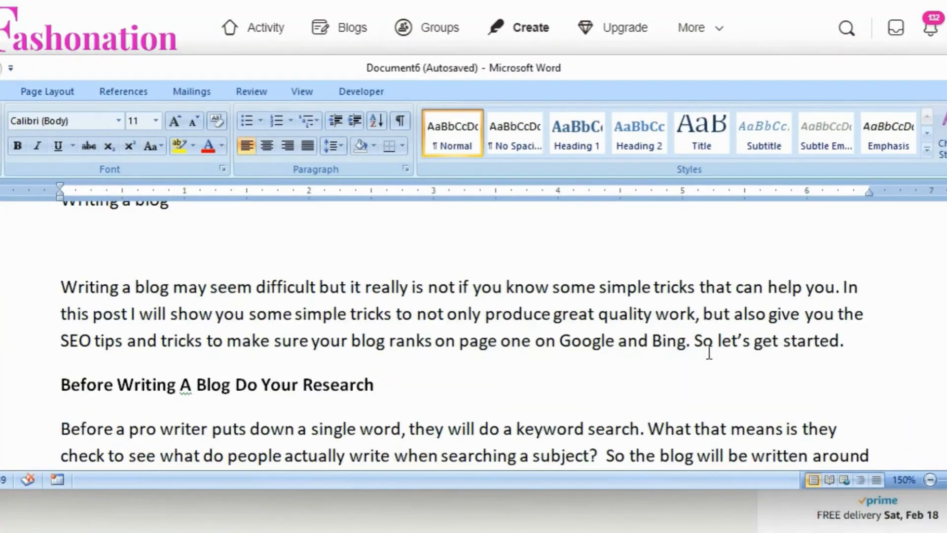
{"action": "left_click_drag", "start_coordinate": [867, 347], "coordinate": [97, 298]}
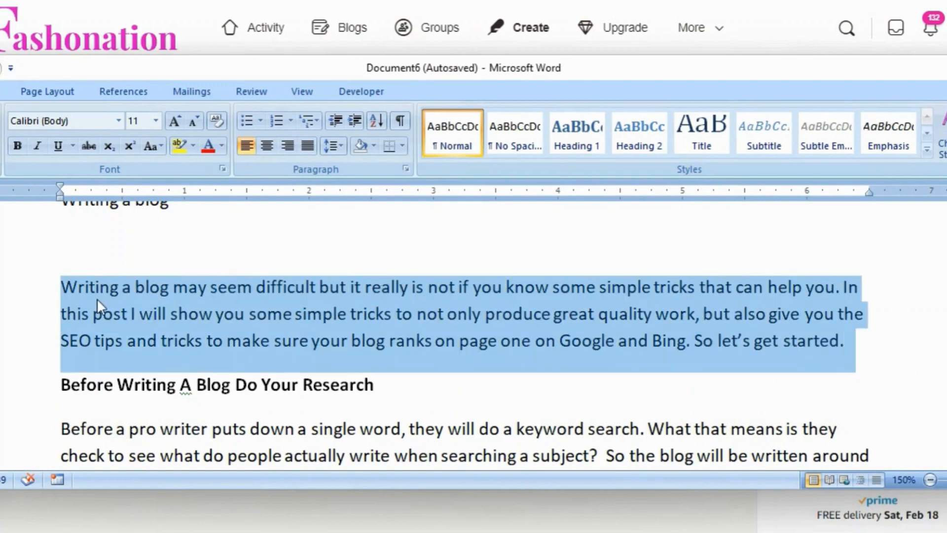
{"action": "right_click", "coordinate": [104, 298]}
{"action": "left_click", "coordinate": [141, 331]}
{"action": "key", "text": "alt+Tab"}
{"action": "left_click", "coordinate": [52, 260]}
{"action": "right_click", "coordinate": [51, 255]}
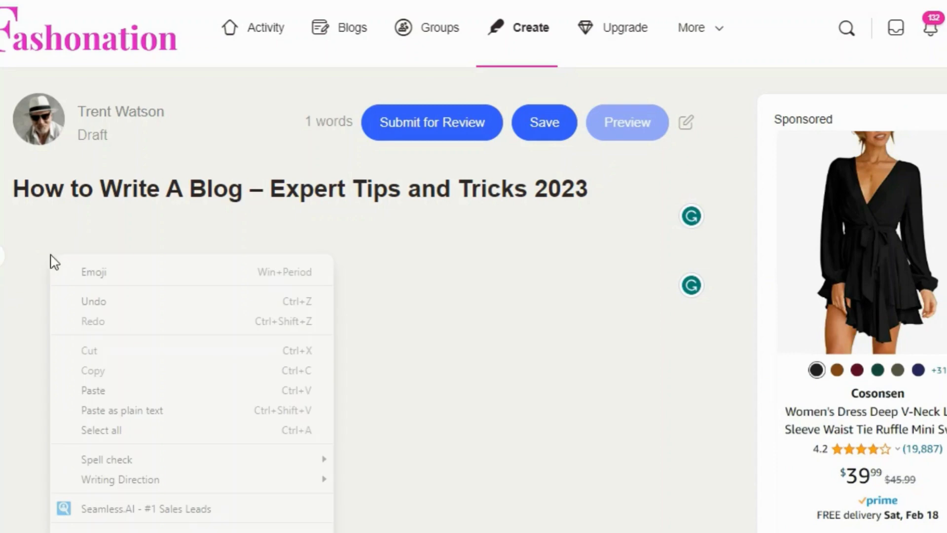
{"action": "left_click", "coordinate": [93, 391]}
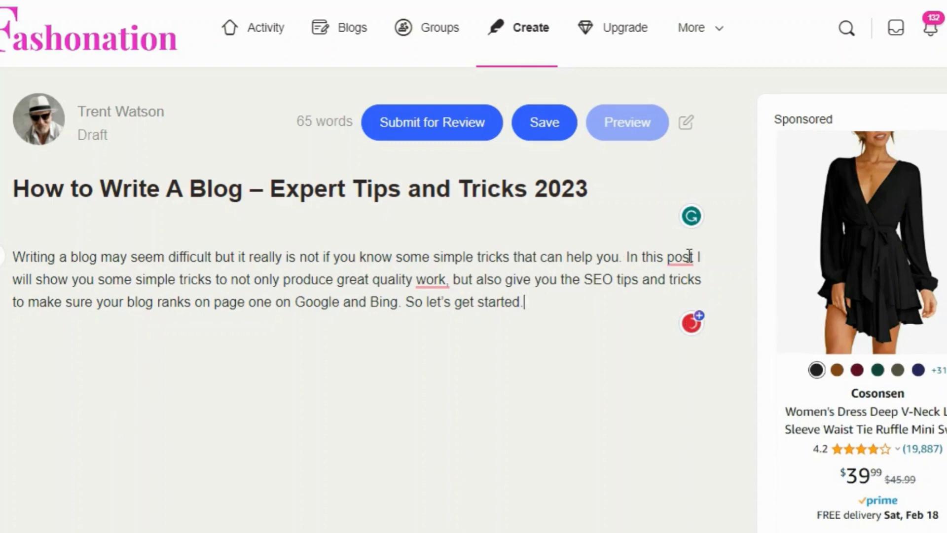
- Accept the Grammarly corrections in the introduction: add a comma after "post", remove the comma after "work" and delete "the" before "SEO"
{"action": "mouse_move", "coordinate": [686, 263]}
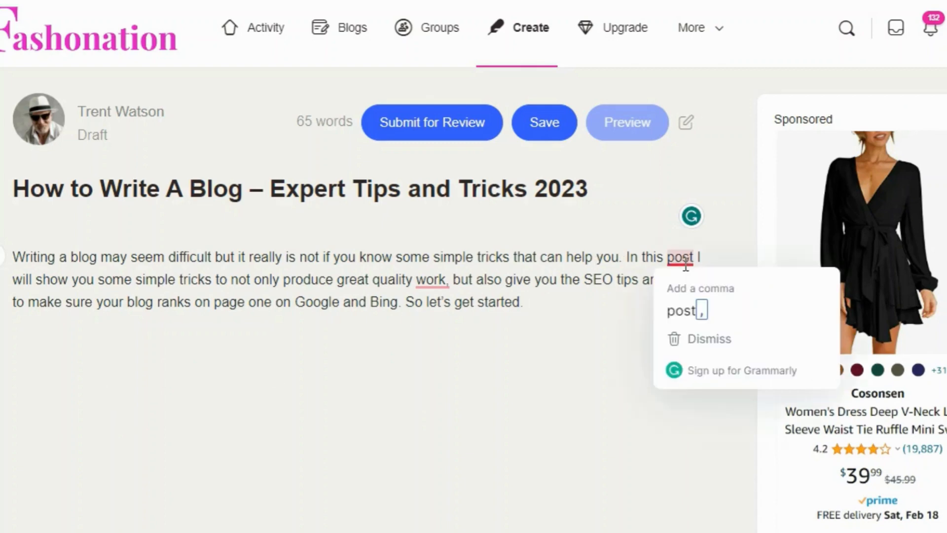
{"action": "left_click", "coordinate": [685, 311]}
{"action": "mouse_move", "coordinate": [440, 285]}
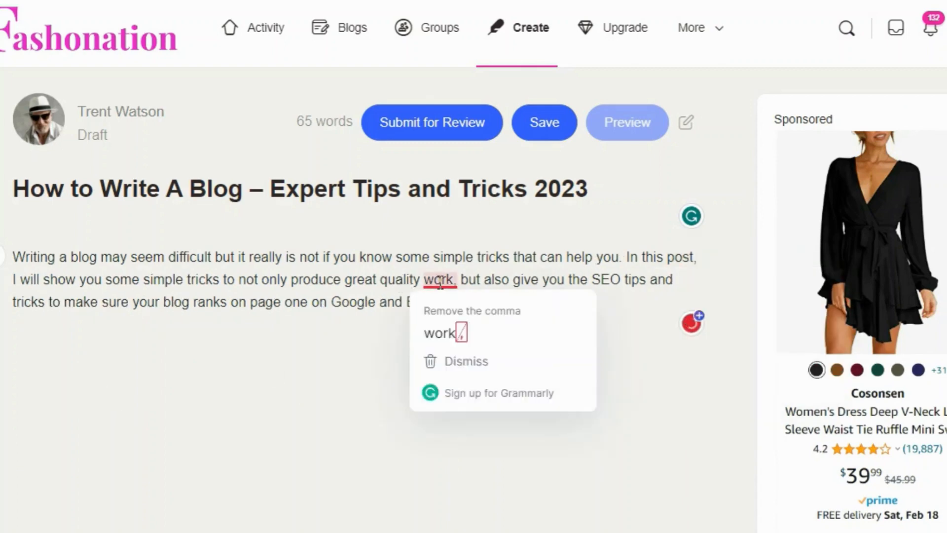
{"action": "left_click", "coordinate": [437, 332]}
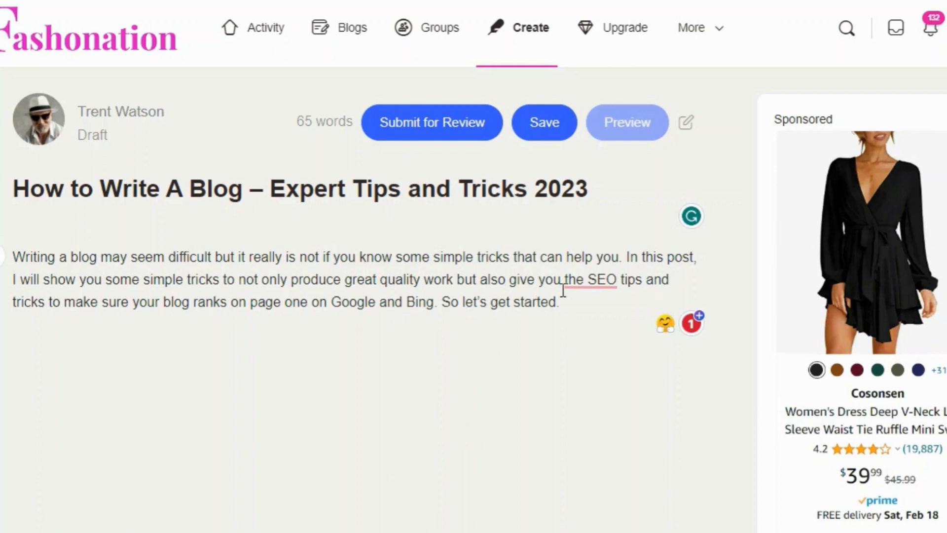
{"action": "mouse_move", "coordinate": [592, 286]}
{"action": "mouse_move", "coordinate": [602, 279]}
{"action": "left_click", "coordinate": [598, 335]}
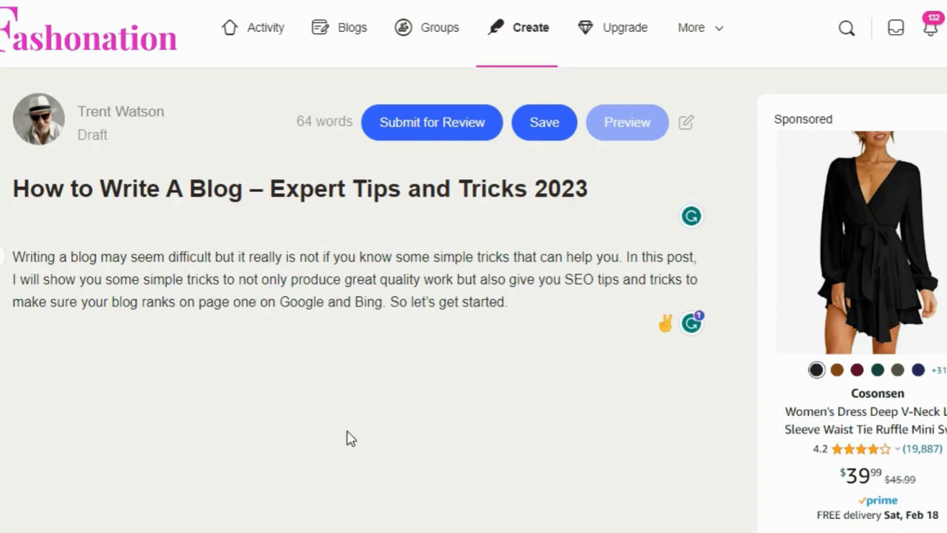
- Start a new empty paragraph below the introduction paragraph of the post
{"action": "scroll", "coordinate": [542, 422], "scroll_direction": "down", "scroll_amount": 4}
{"action": "scroll", "coordinate": [515, 370], "scroll_direction": "up", "scroll_amount": 2}
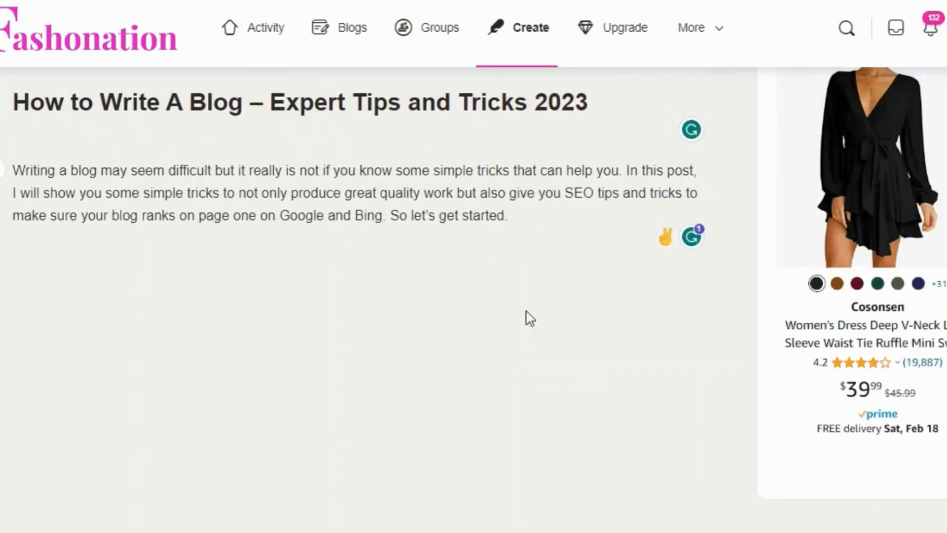
{"action": "left_click", "coordinate": [518, 217]}
{"action": "key", "text": "Return"}
- Copy the heading "Before Writing A Blog Do Your Research" from the Word document and paste it below the introduction paragraph of the post
{"action": "right_click", "coordinate": [483, 371]}
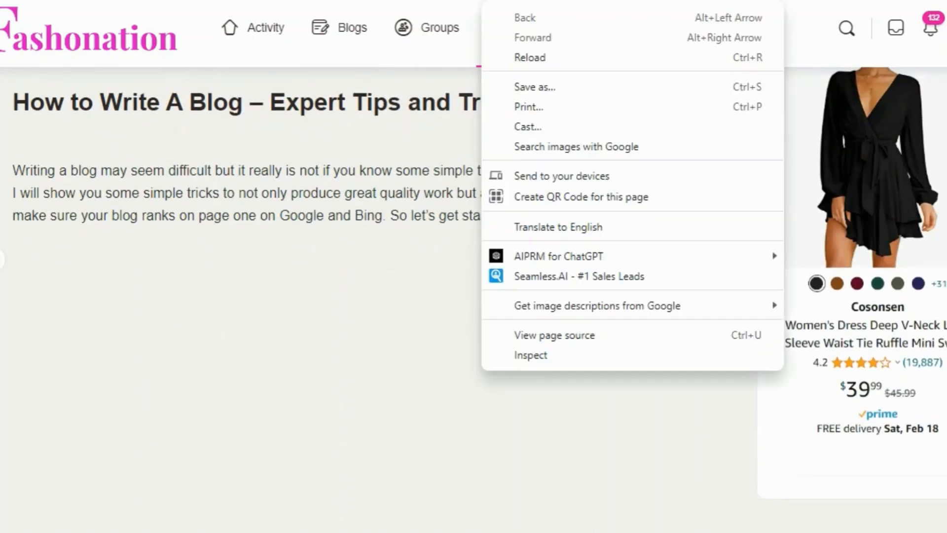
{"action": "left_click", "coordinate": [611, 532]}
{"action": "scroll", "coordinate": [313, 340], "scroll_direction": "down", "scroll_amount": 1}
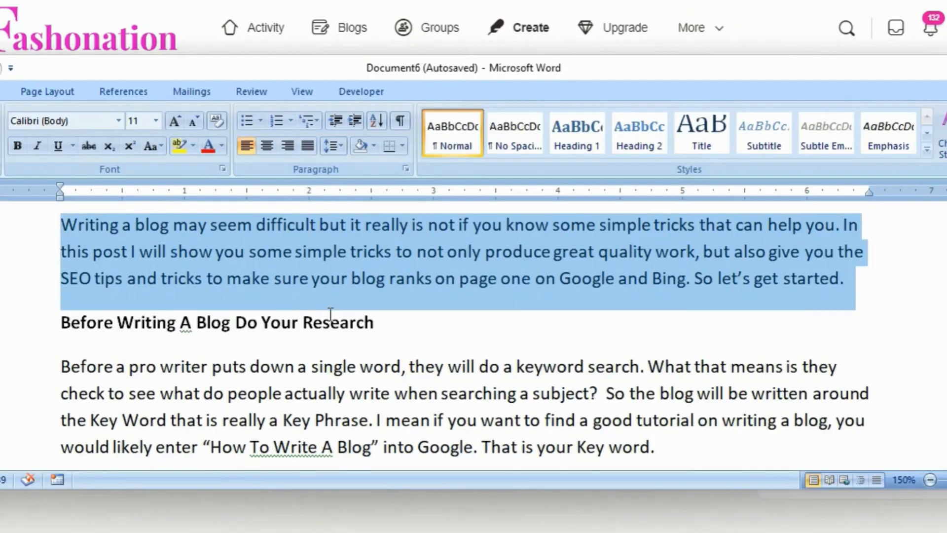
{"action": "left_click_drag", "start_coordinate": [385, 326], "coordinate": [59, 324]}
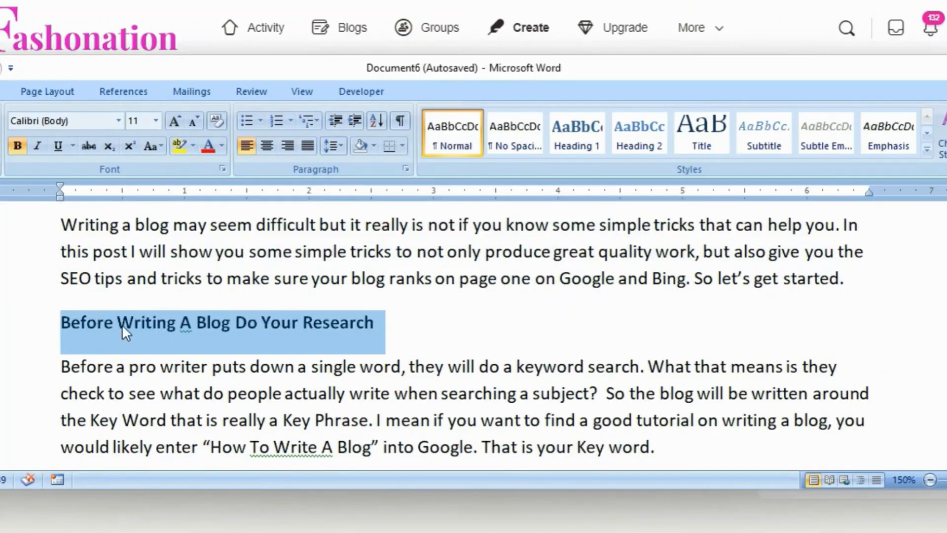
{"action": "right_click", "coordinate": [123, 323]}
{"action": "left_click", "coordinate": [164, 354]}
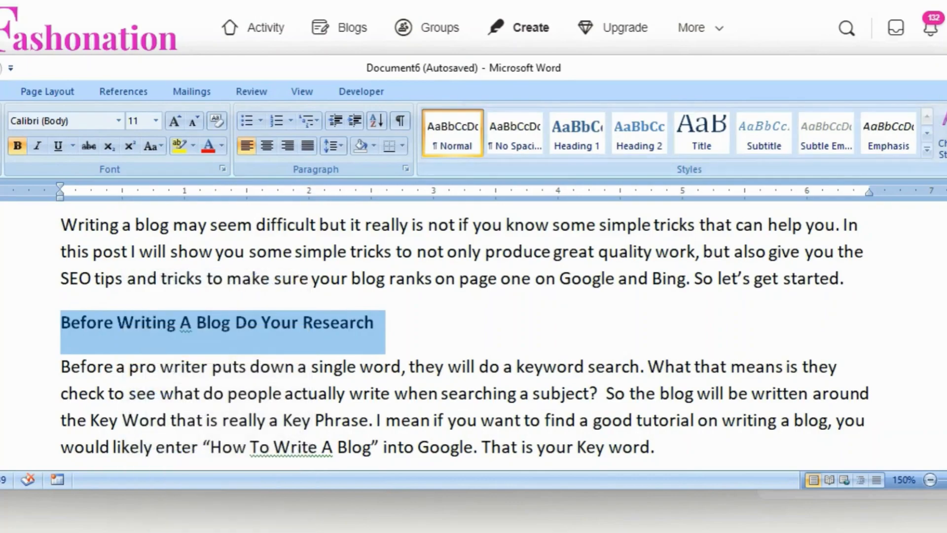
{"action": "left_click", "coordinate": [611, 532]}
{"action": "left_click", "coordinate": [42, 255]}
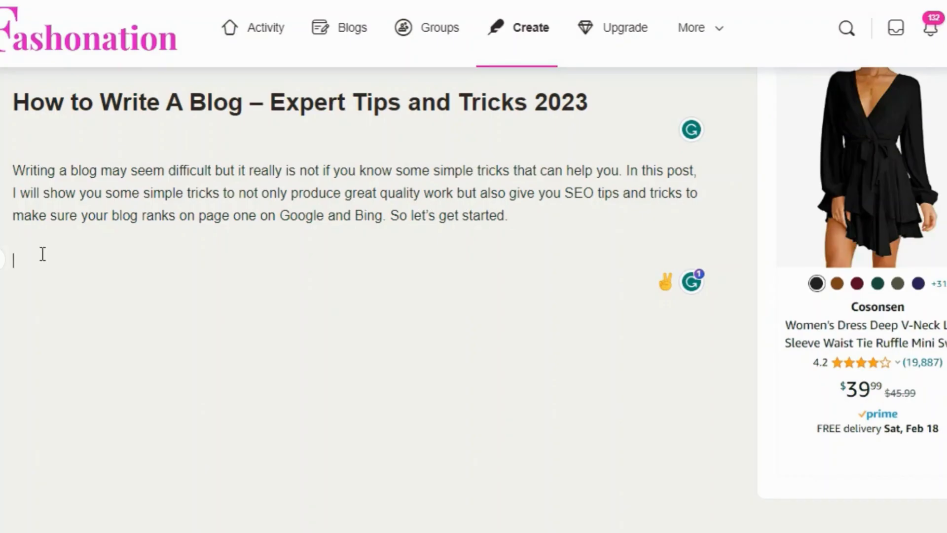
{"action": "right_click", "coordinate": [41, 254]}
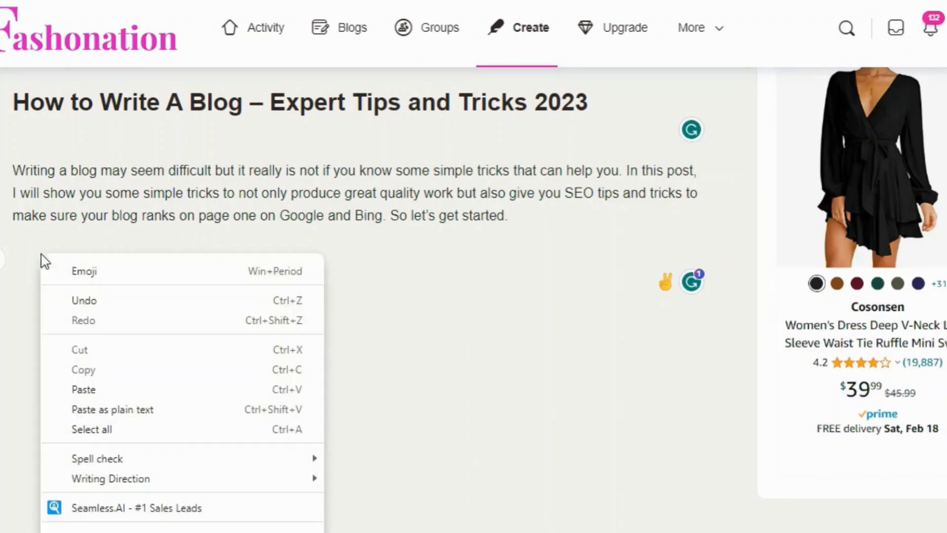
{"action": "left_click", "coordinate": [93, 390]}
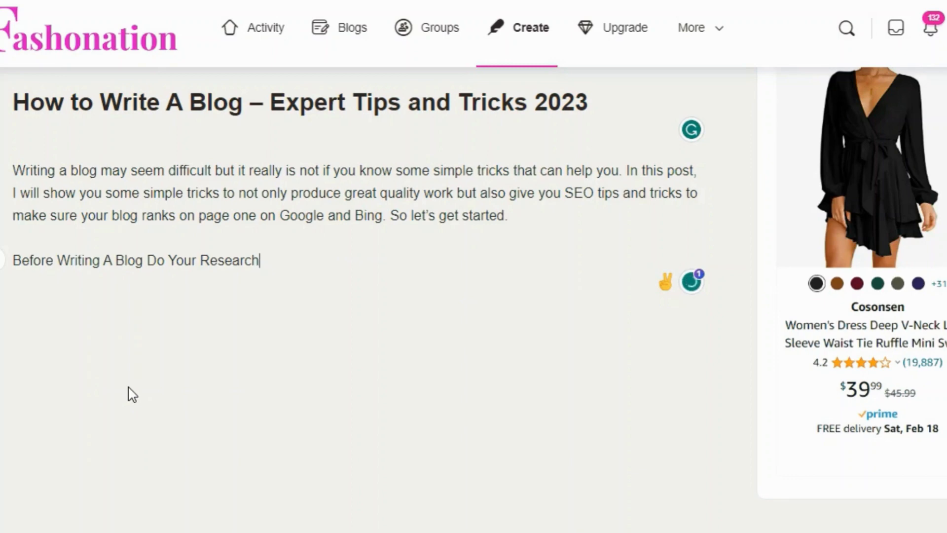
- Format the line "Before Writing A Blog Do Your Research" as an H3 heading and start a new paragraph below it
{"action": "left_click_drag", "start_coordinate": [272, 256], "coordinate": [14, 262]}
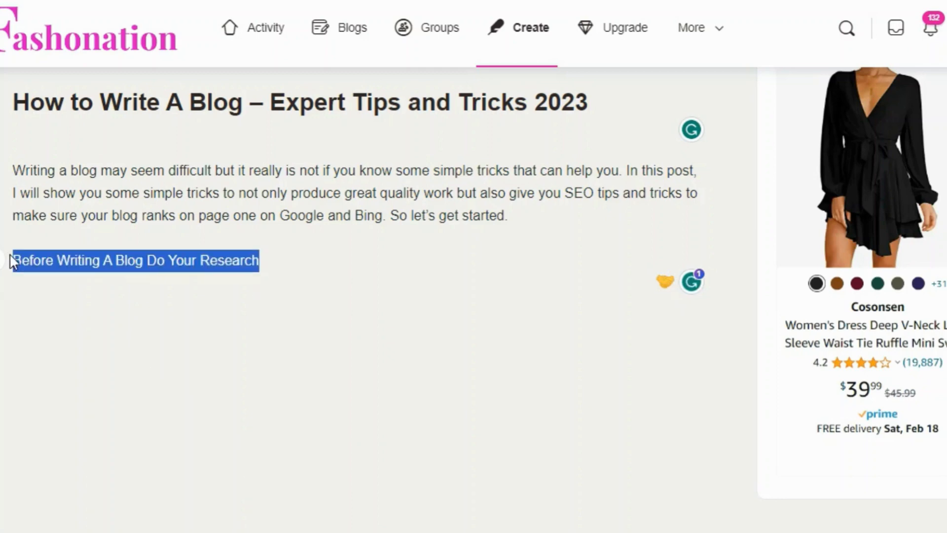
{"action": "left_click_drag", "start_coordinate": [267, 250], "coordinate": [12, 261]}
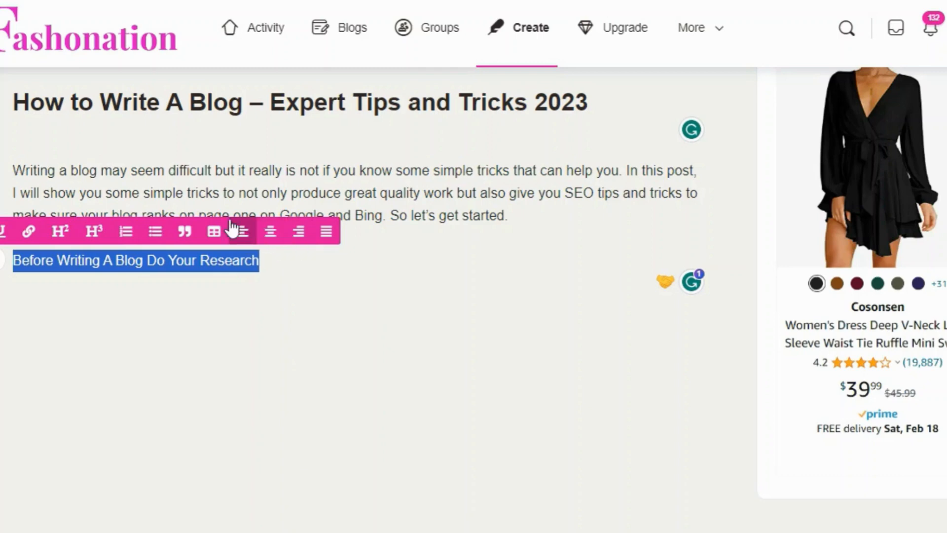
{"action": "left_click", "coordinate": [92, 232]}
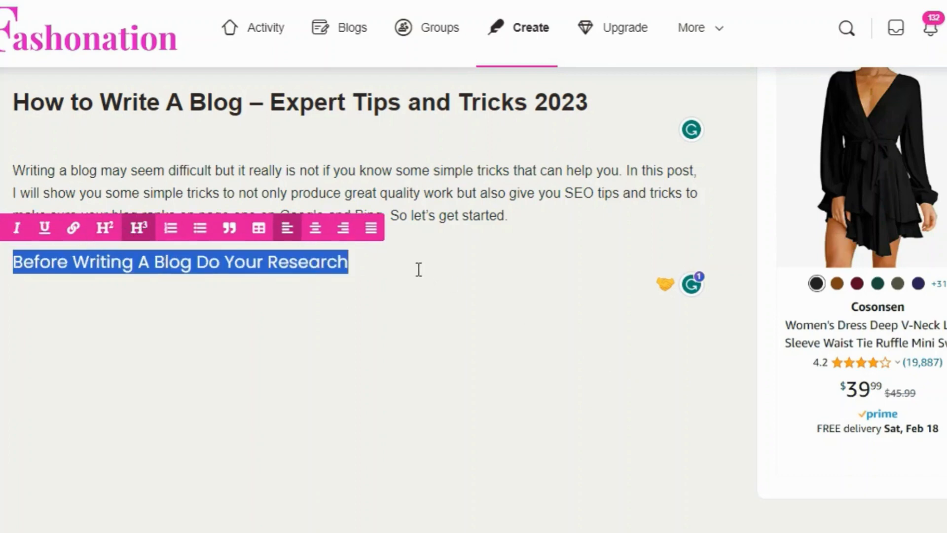
{"action": "left_click_drag", "start_coordinate": [425, 203], "coordinate": [425, 216]}
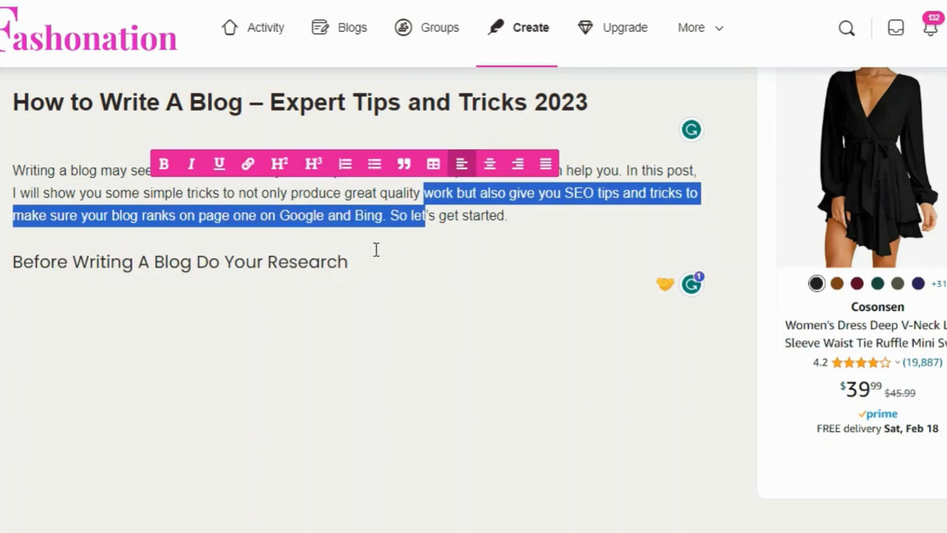
{"action": "left_click", "coordinate": [369, 255]}
{"action": "key", "text": "Return"}
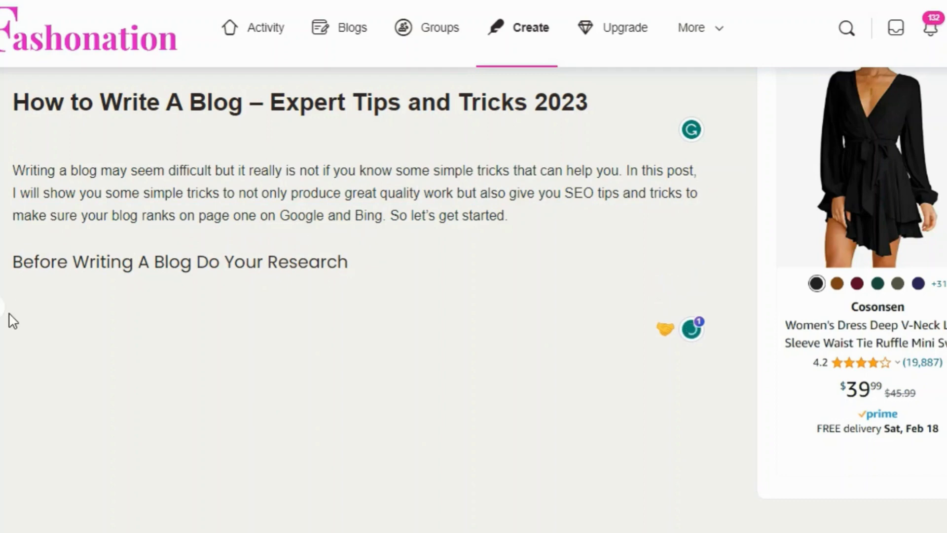
- Start adding an image below the heading and rename the misspelled image file in 1BB as "How to write a blog - blogger on a tablet"
{"action": "left_click", "coordinate": [3, 306]}
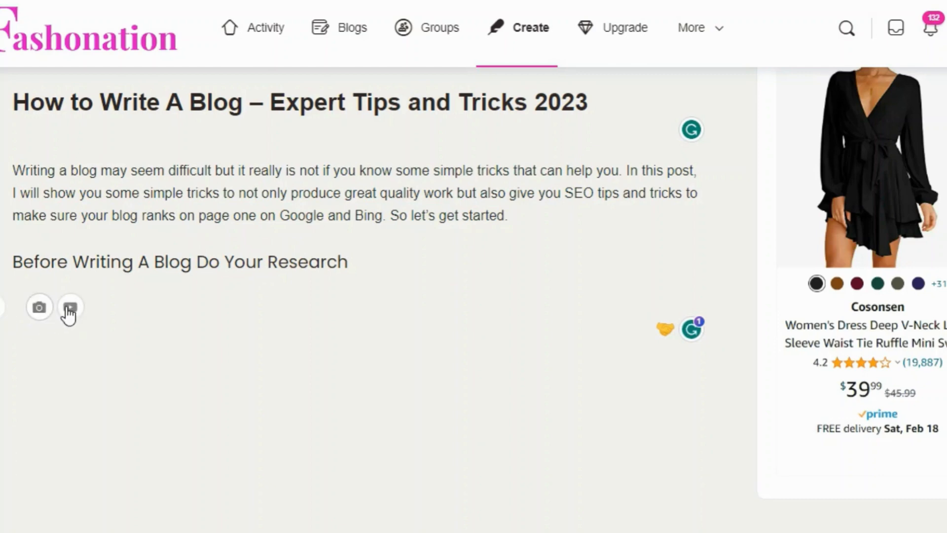
{"action": "left_click", "coordinate": [39, 308]}
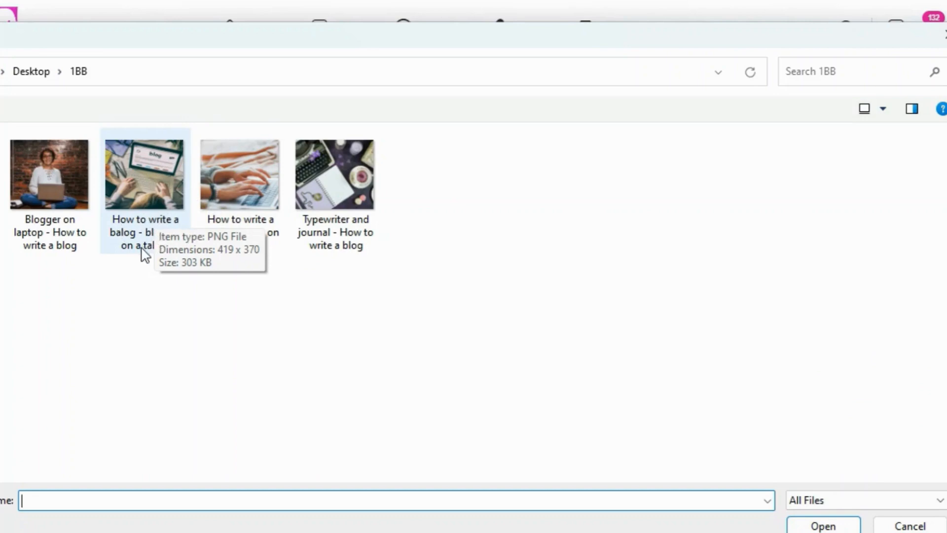
{"action": "double_click", "coordinate": [130, 231]}
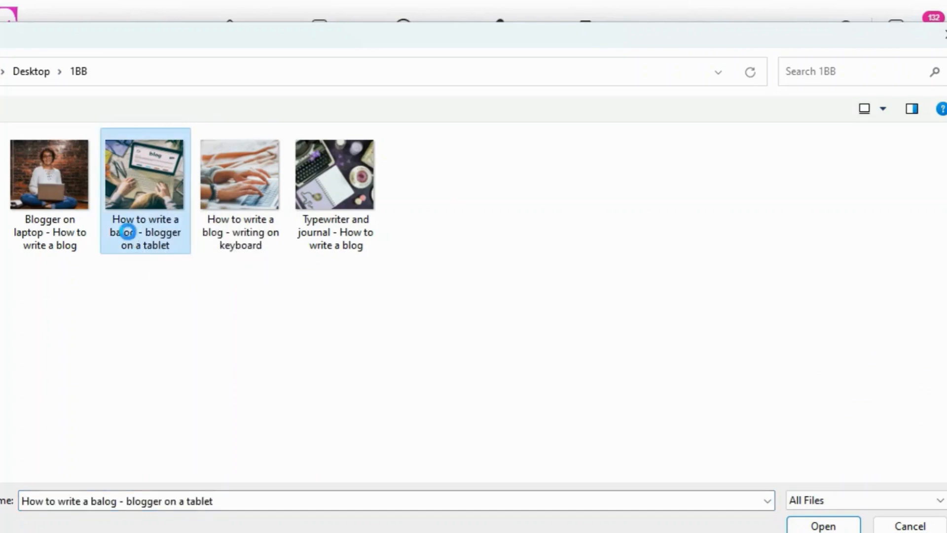
{"action": "right_click", "coordinate": [129, 231]}
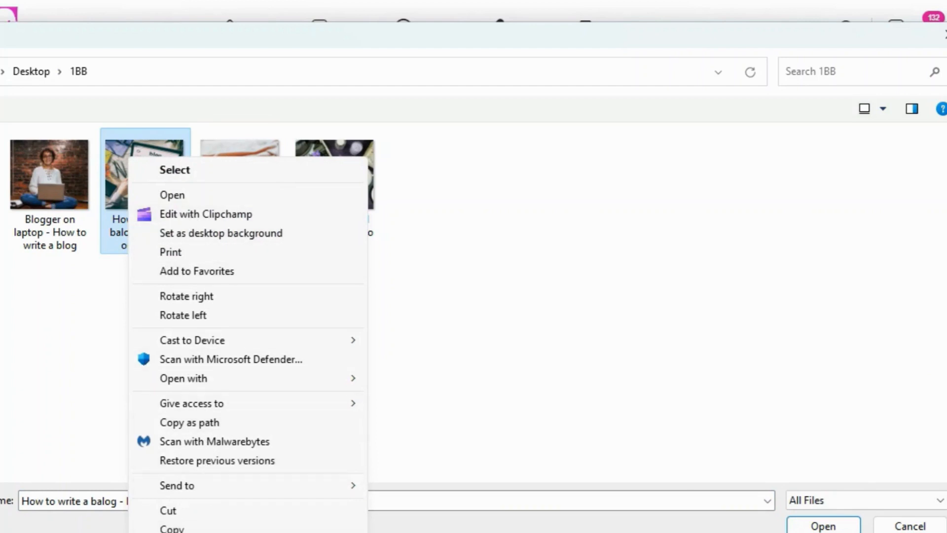
{"action": "left_click", "coordinate": [179, 532]}
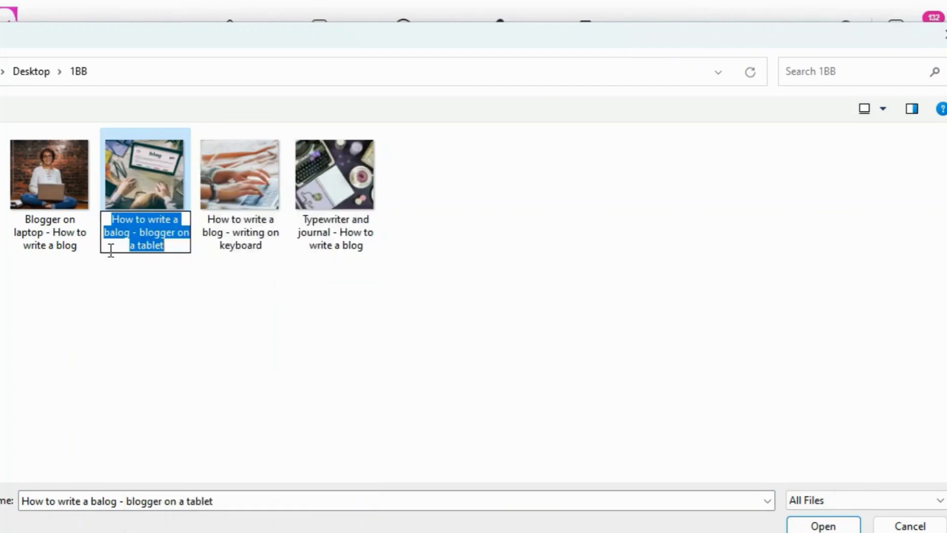
{"action": "left_click", "coordinate": [115, 233]}
{"action": "key", "text": "BackSpace"}
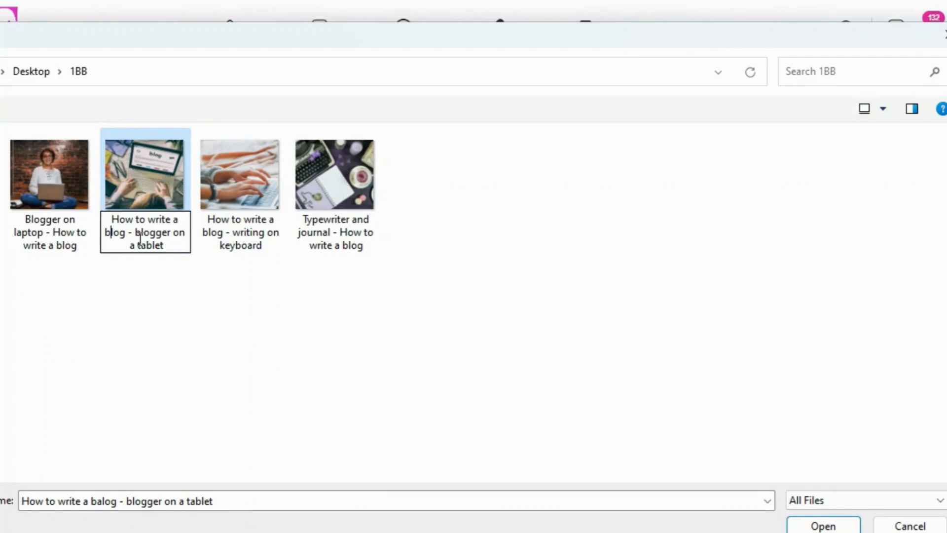
{"action": "left_click", "coordinate": [179, 313]}
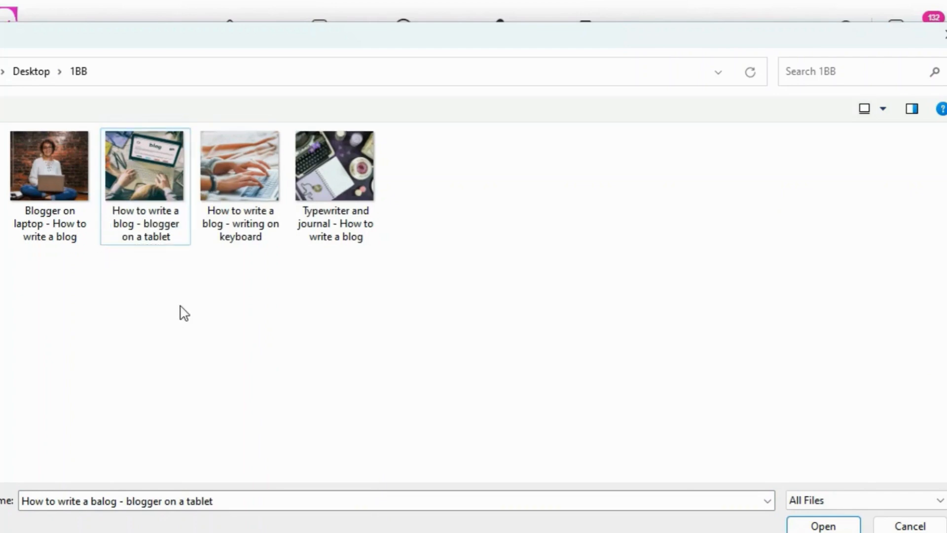
- Insert the image "How to write a blog - blogger on a tablet" below the H3 heading and check its placement
{"action": "double_click", "coordinate": [169, 170]}
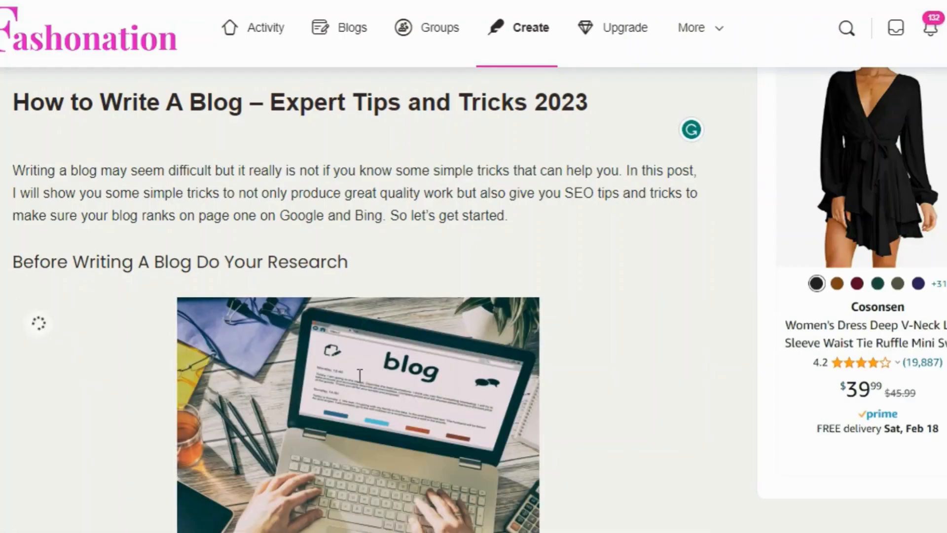
{"action": "scroll", "coordinate": [396, 371], "scroll_direction": "down", "scroll_amount": 1}
{"action": "scroll", "coordinate": [397, 371], "scroll_direction": "down", "scroll_amount": 2}
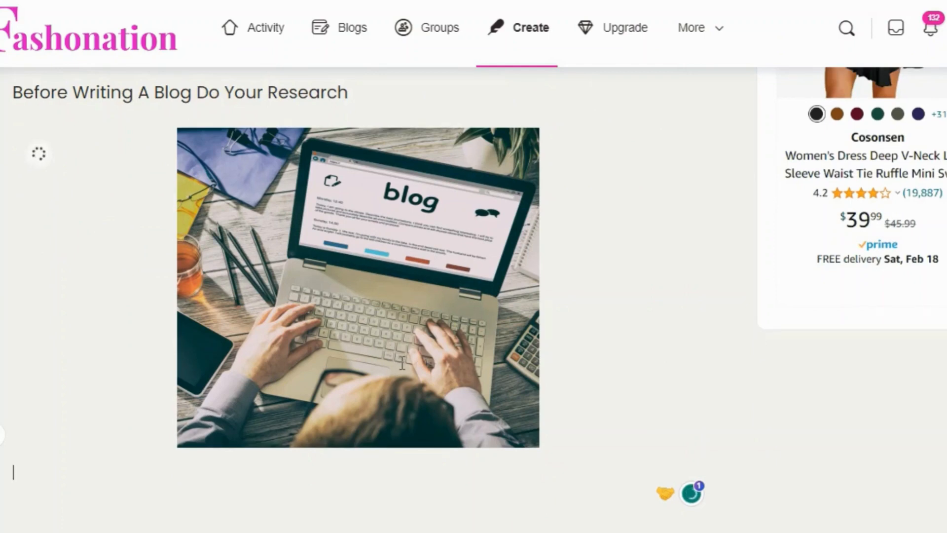
{"action": "scroll", "coordinate": [13, 469], "scroll_direction": "up", "scroll_amount": 2}
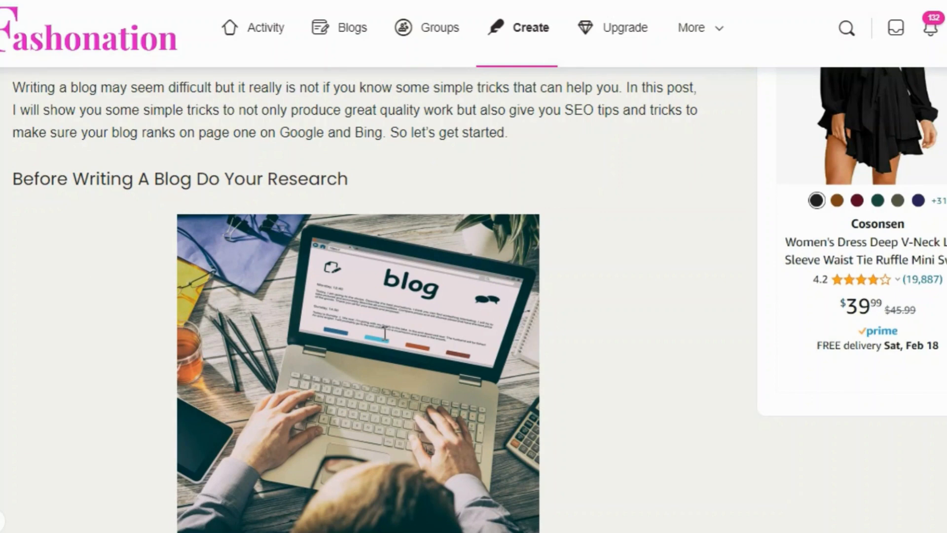
{"action": "scroll", "coordinate": [385, 333], "scroll_direction": "down", "scroll_amount": 2}
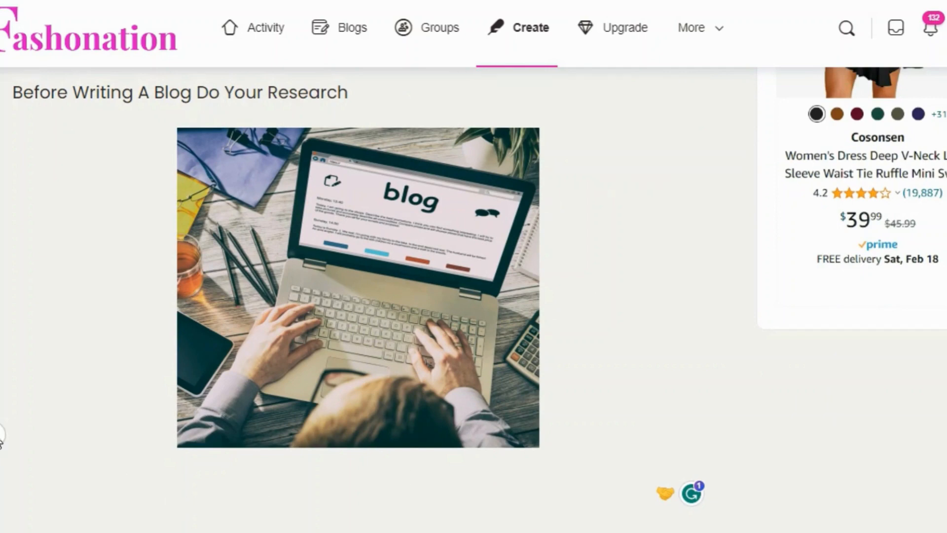
{"action": "left_click", "coordinate": [0, 438]}
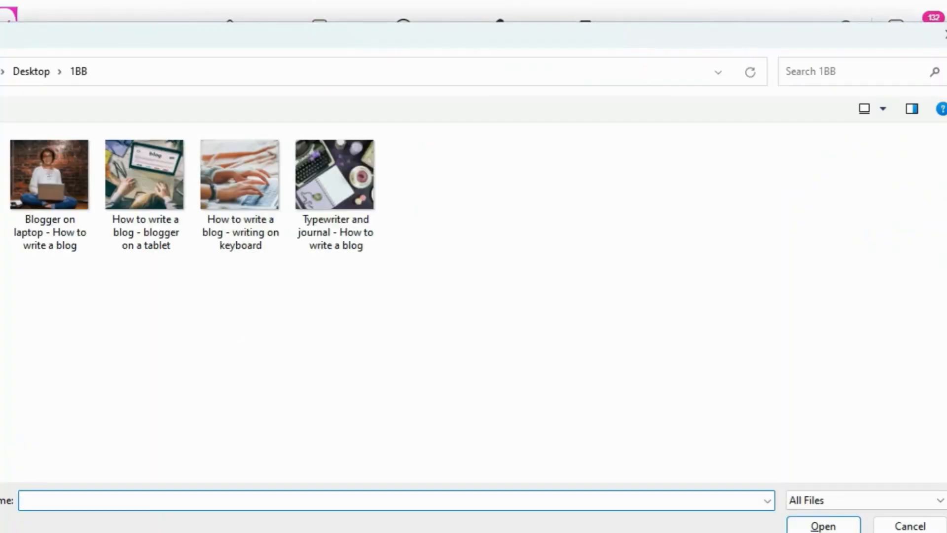
{"action": "left_click", "coordinate": [940, 31]}
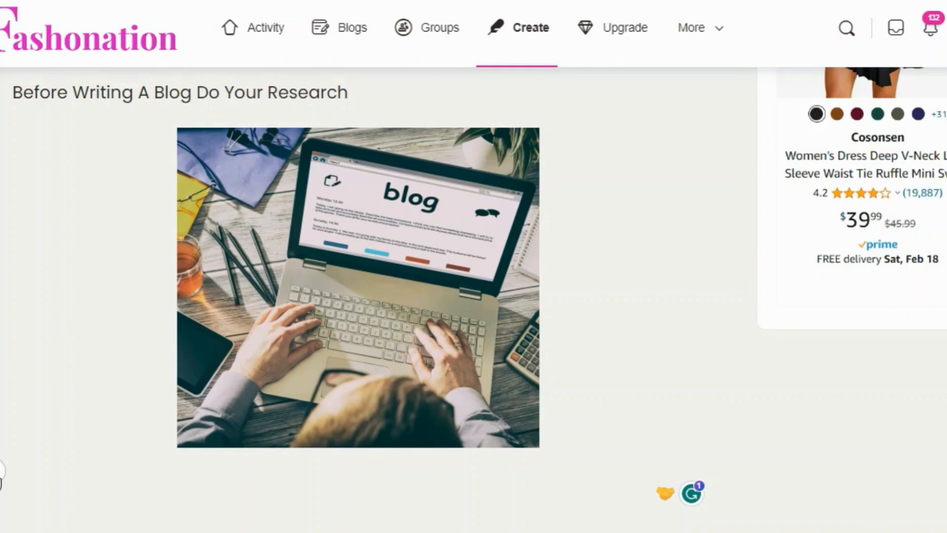
{"action": "left_click", "coordinate": [2, 472]}
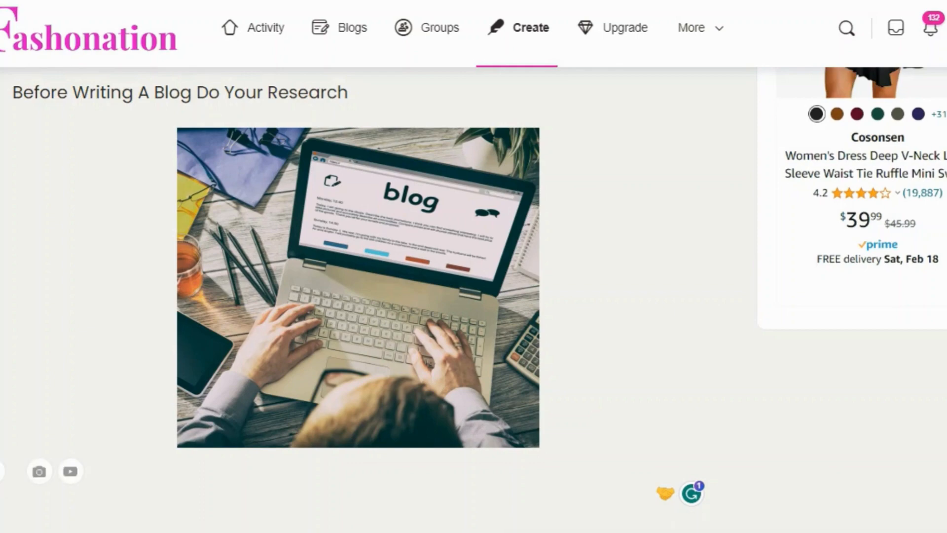
- Copy the paragraph starting "Before a pro writer puts down a single word" from the Word document and paste it below the inserted image
{"action": "left_click", "coordinate": [611, 532]}
{"action": "scroll", "coordinate": [540, 409], "scroll_direction": "down", "scroll_amount": 2}
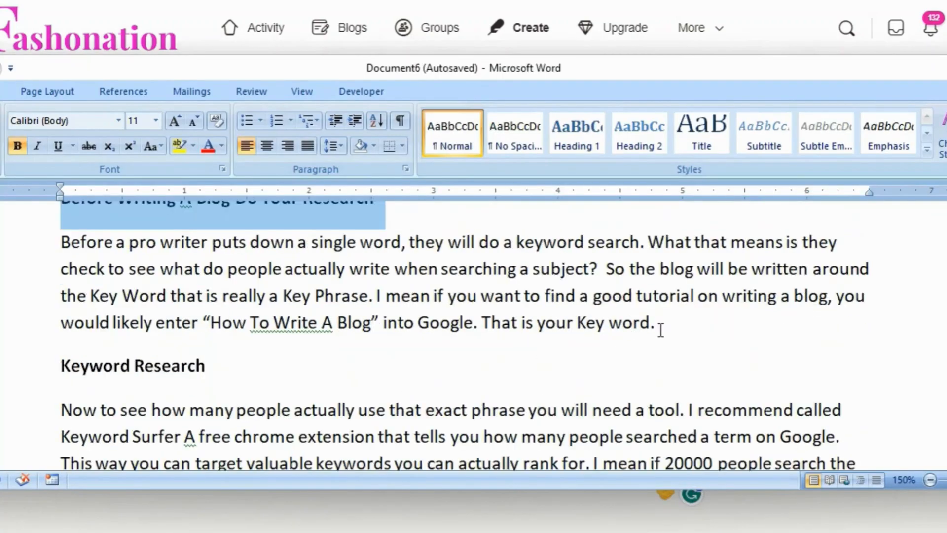
{"action": "left_click_drag", "start_coordinate": [660, 326], "coordinate": [88, 230]}
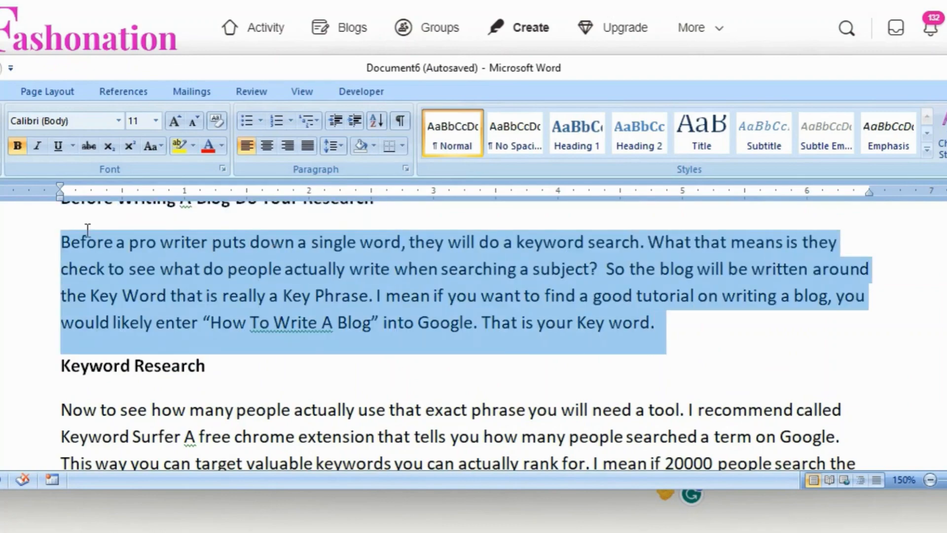
{"action": "right_click", "coordinate": [149, 262]}
{"action": "left_click", "coordinate": [192, 293]}
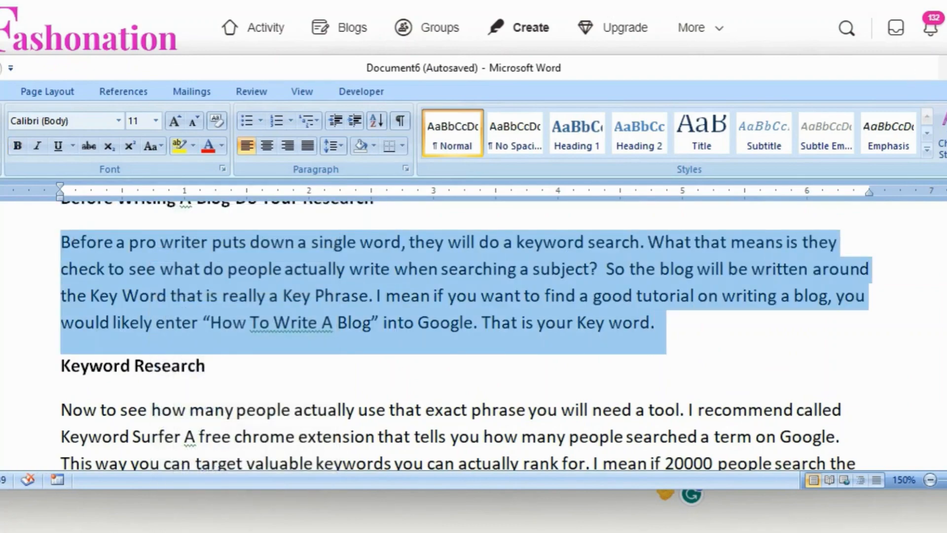
{"action": "left_click", "coordinate": [946, 68]}
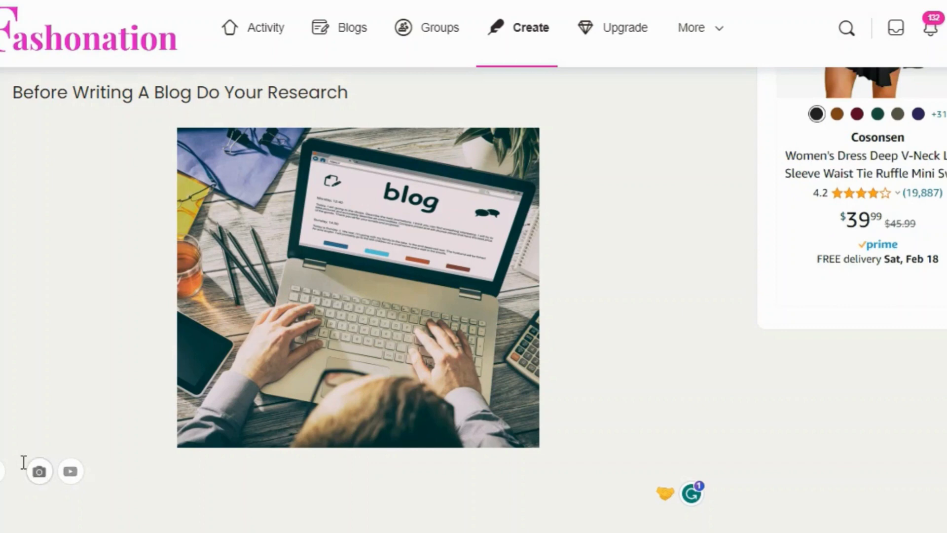
{"action": "right_click", "coordinate": [23, 468]}
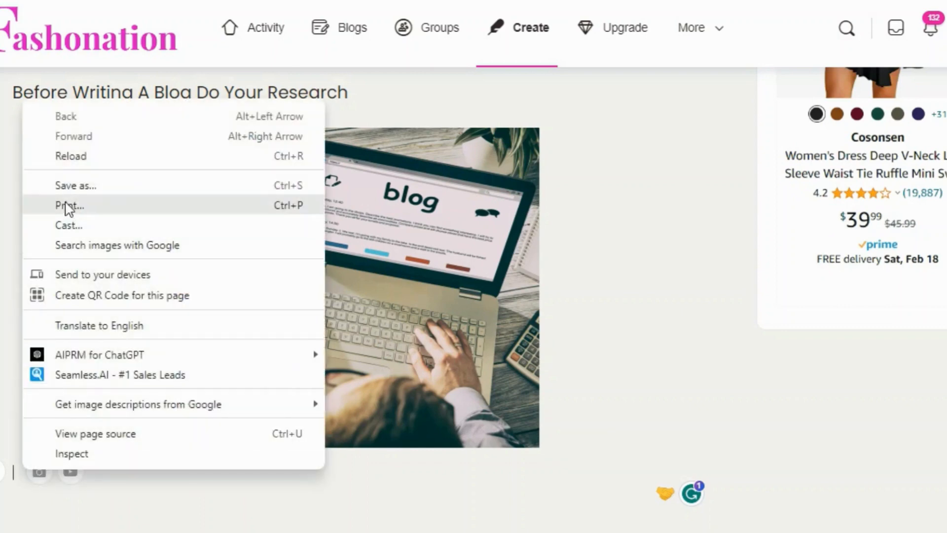
{"action": "left_click", "coordinate": [14, 471]}
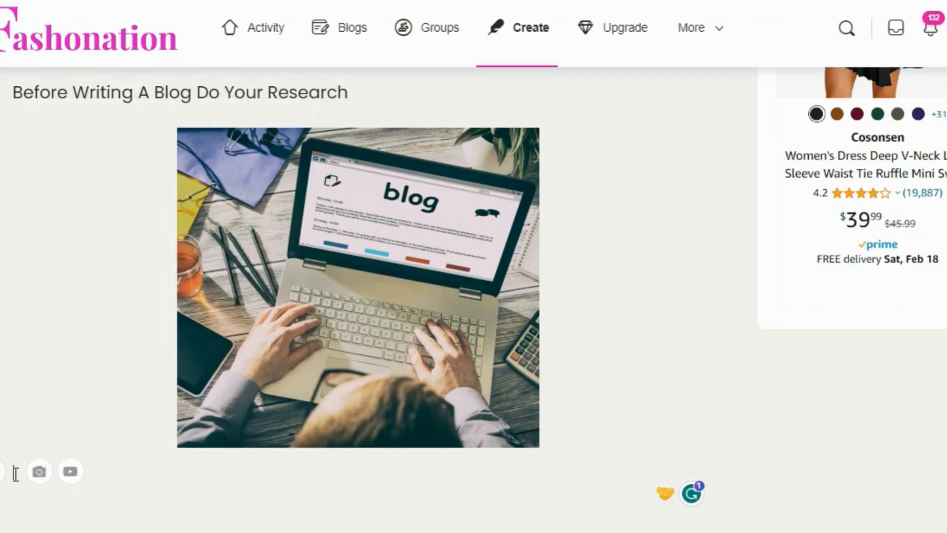
{"action": "key", "text": "ctrl+v"}
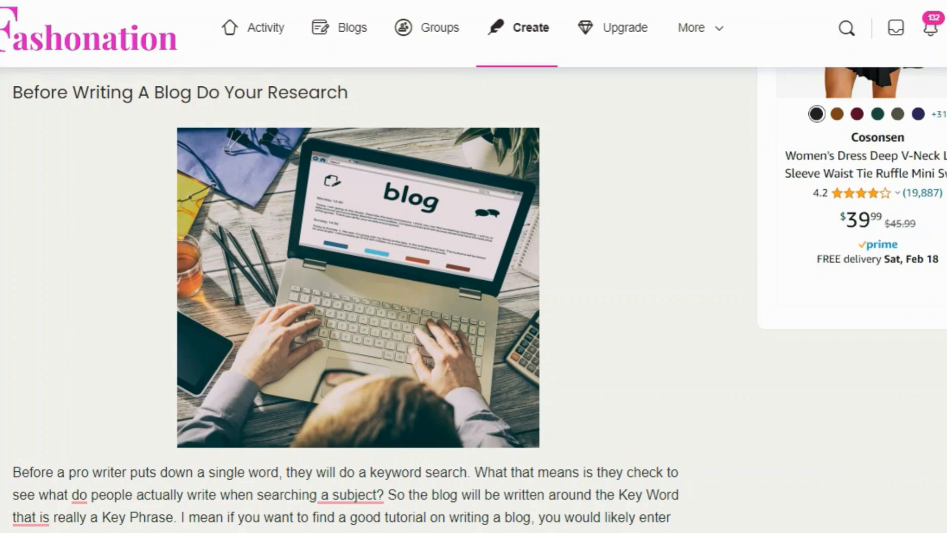
- Accept Grammarly's change of the question mark after "subject" to a period and clear the suggestion on the preceding "a"
{"action": "mouse_move", "coordinate": [357, 496]}
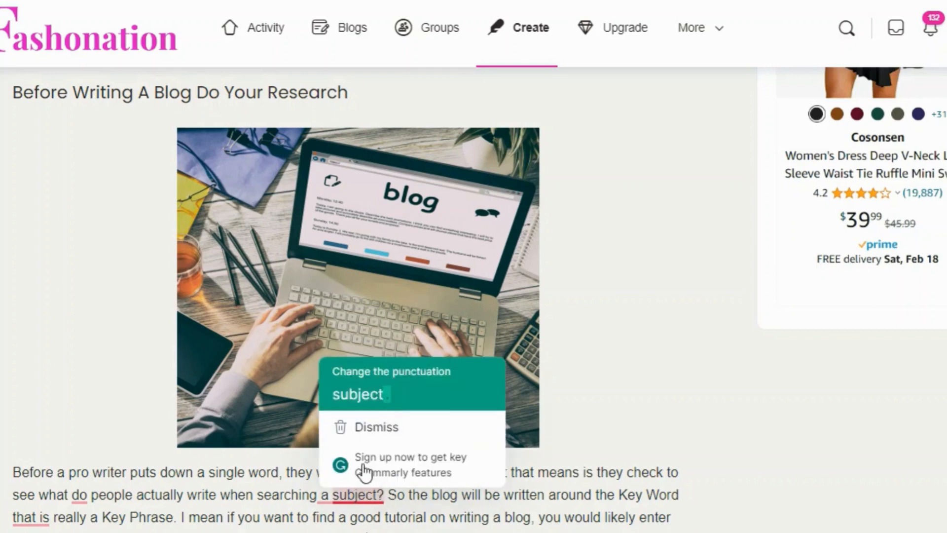
{"action": "left_click", "coordinate": [359, 394]}
{"action": "mouse_move", "coordinate": [323, 495]}
{"action": "left_click", "coordinate": [333, 424]}
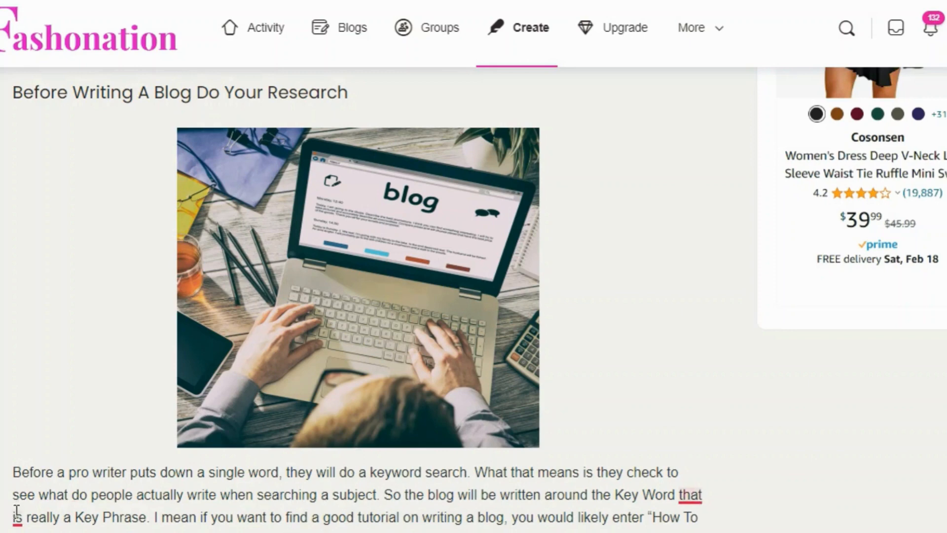
- Accept Grammarly's corrections in the paragraph below the image: "which is" for "that is", "searching for a subject", and removal of "do"
{"action": "mouse_move", "coordinate": [17, 511]}
{"action": "left_click", "coordinate": [35, 419]}
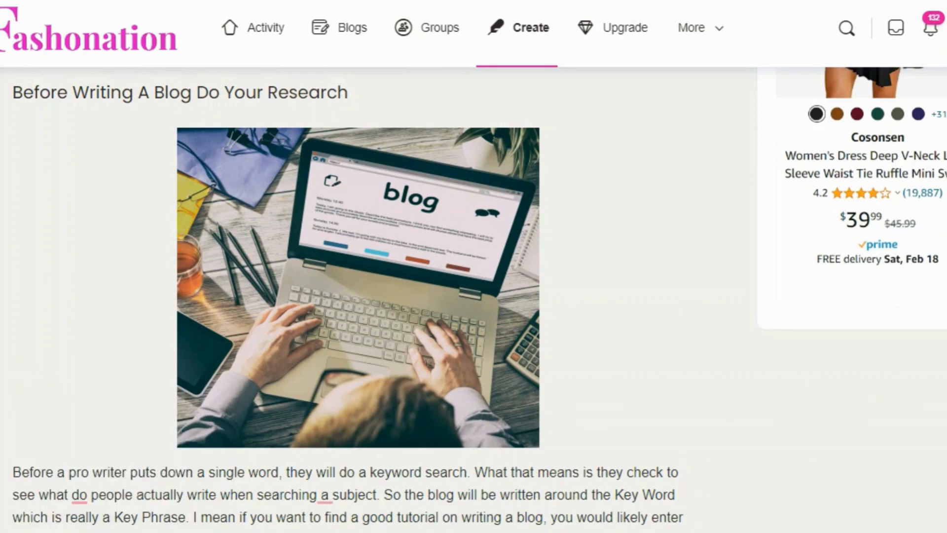
{"action": "mouse_move", "coordinate": [330, 526]}
{"action": "mouse_move", "coordinate": [327, 496]}
{"action": "left_click", "coordinate": [320, 422]}
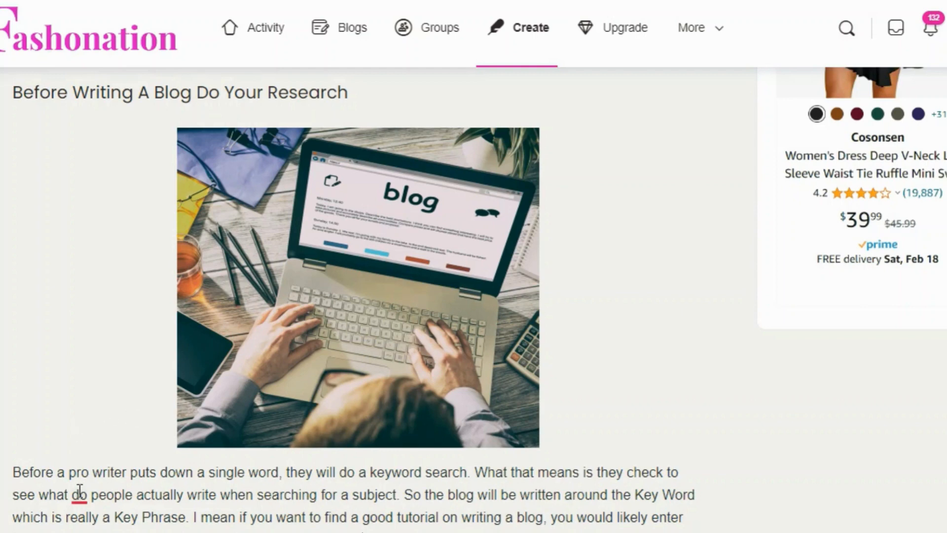
{"action": "mouse_move", "coordinate": [79, 495]}
{"action": "left_click", "coordinate": [85, 413]}
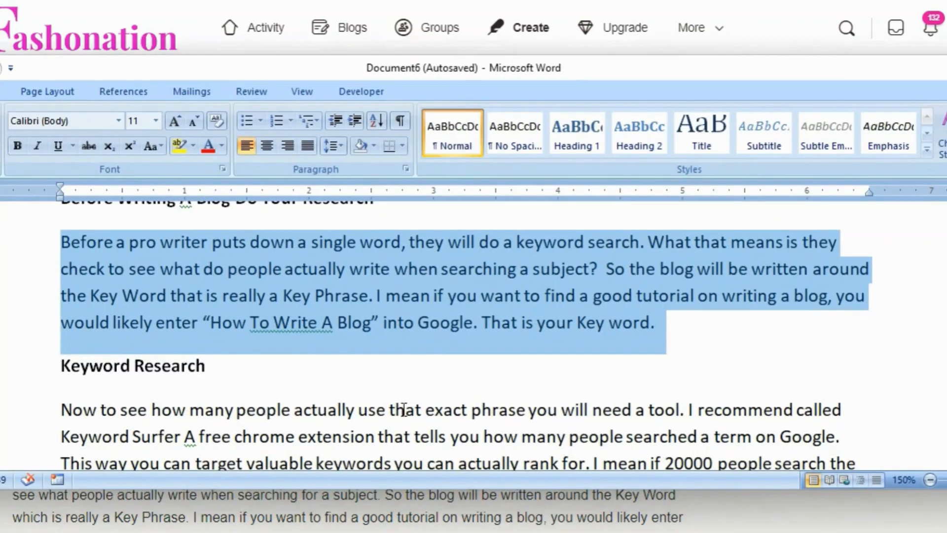
- Copy the heading "Keyword Research" from the Word document and paste it below the keyword search paragraph in the blog post
{"action": "left_click_drag", "start_coordinate": [228, 373], "coordinate": [58, 365]}
{"action": "right_click", "coordinate": [95, 359]}
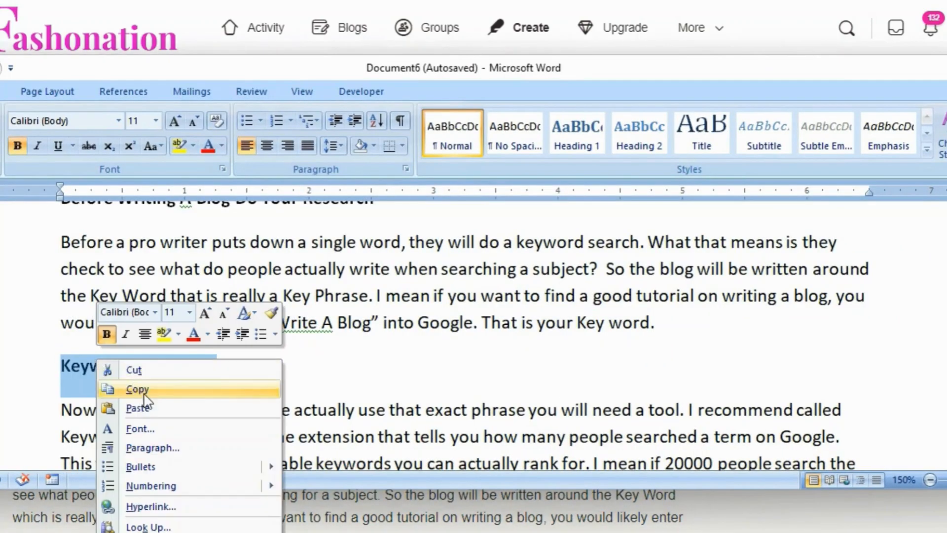
{"action": "left_click", "coordinate": [184, 390]}
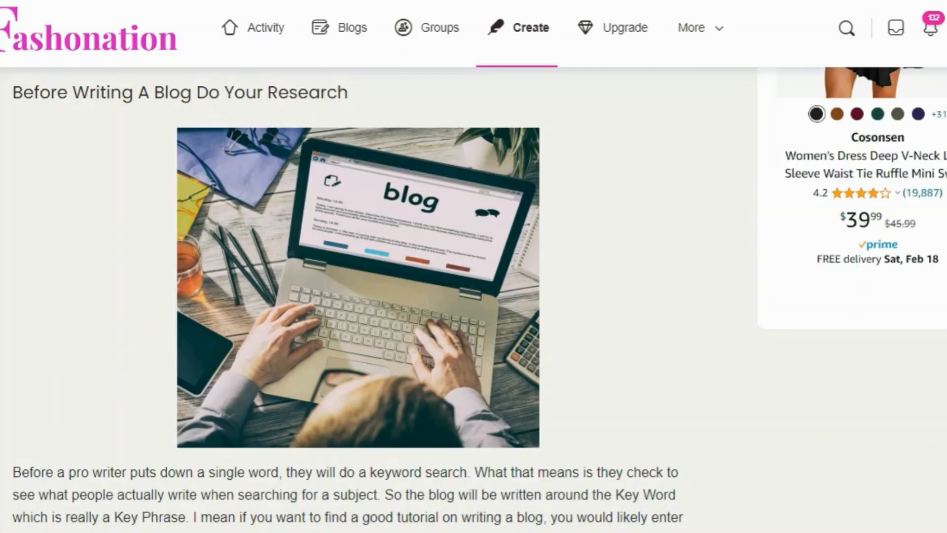
{"action": "right_click", "coordinate": [39, 250]}
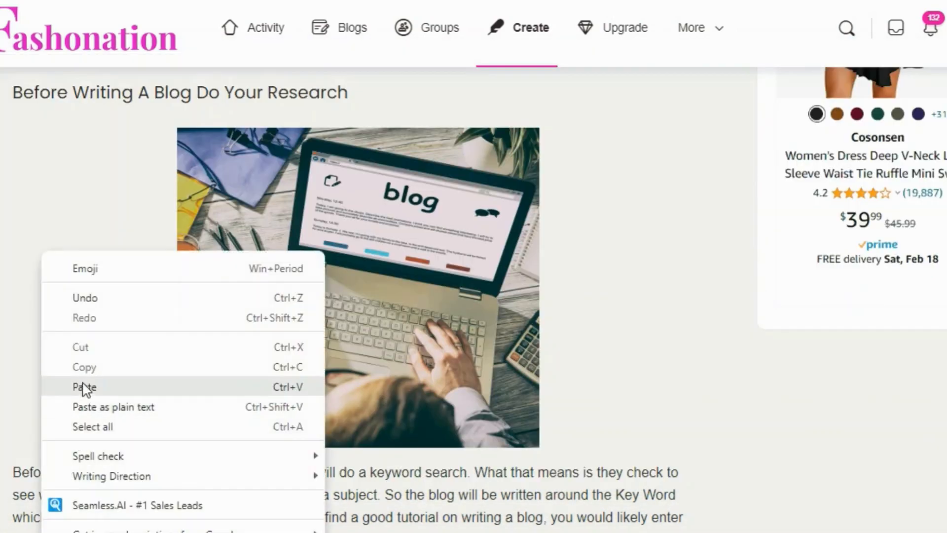
{"action": "left_click", "coordinate": [83, 388]}
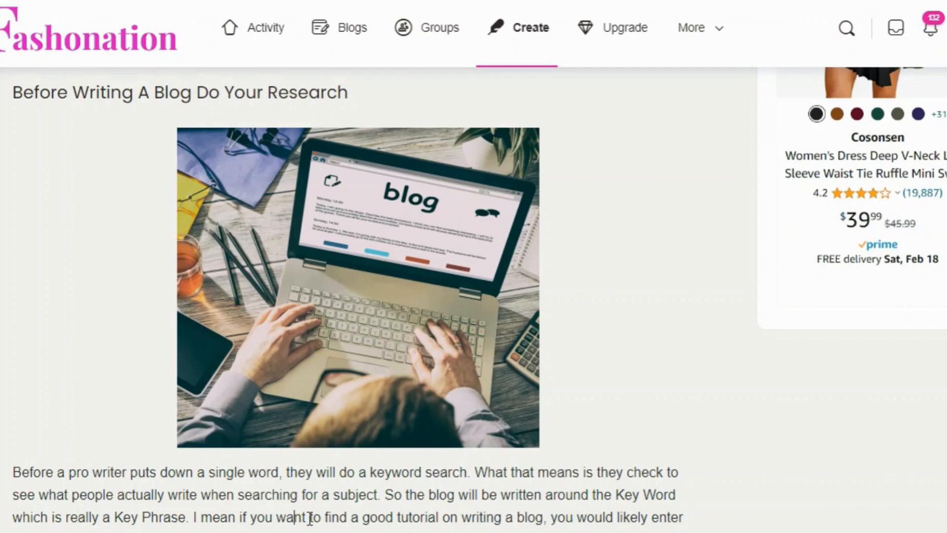
- Copy the Word paragraph starting "Now to see how many people actually use" and paste it on a new line below the "Keyword Research" heading
{"action": "scroll", "coordinate": [188, 457], "scroll_direction": "down", "scroll_amount": 2}
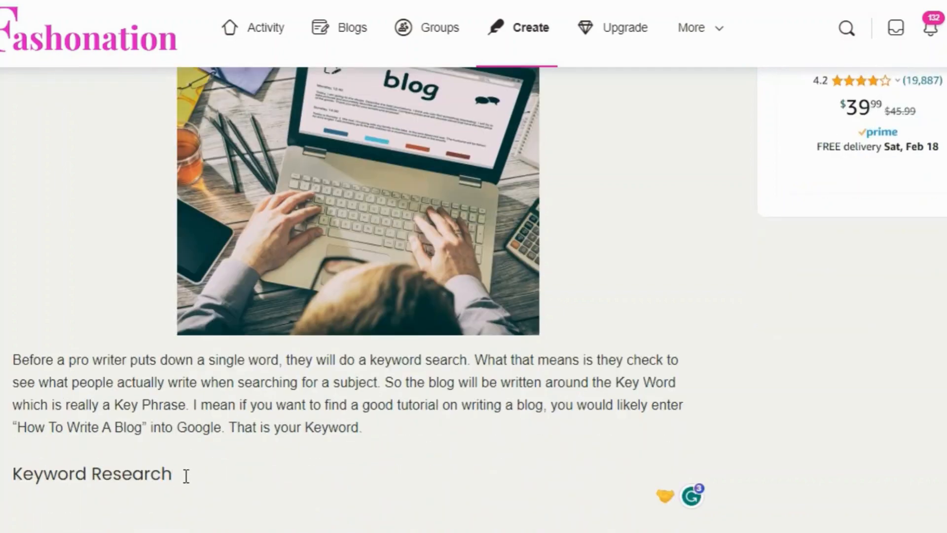
{"action": "key", "text": "Return"}
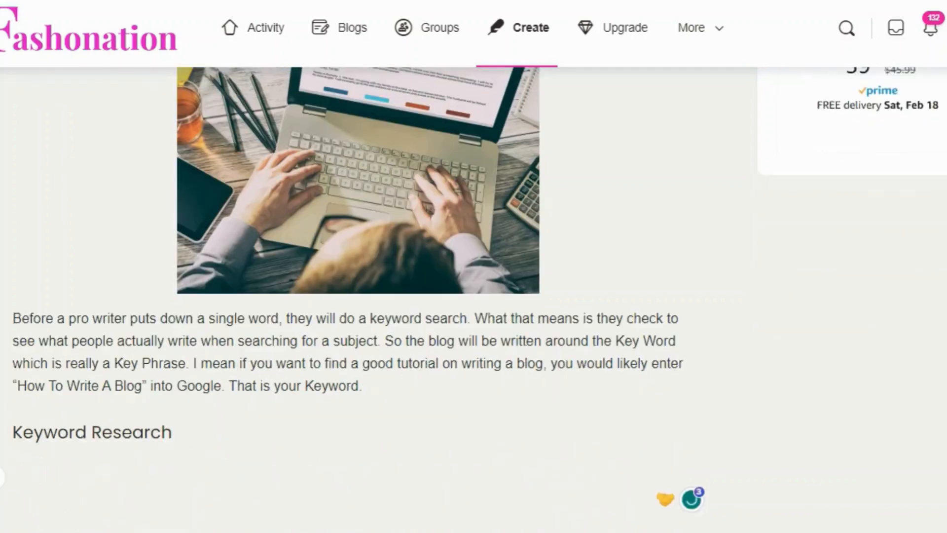
{"action": "key", "text": "alt+Tab"}
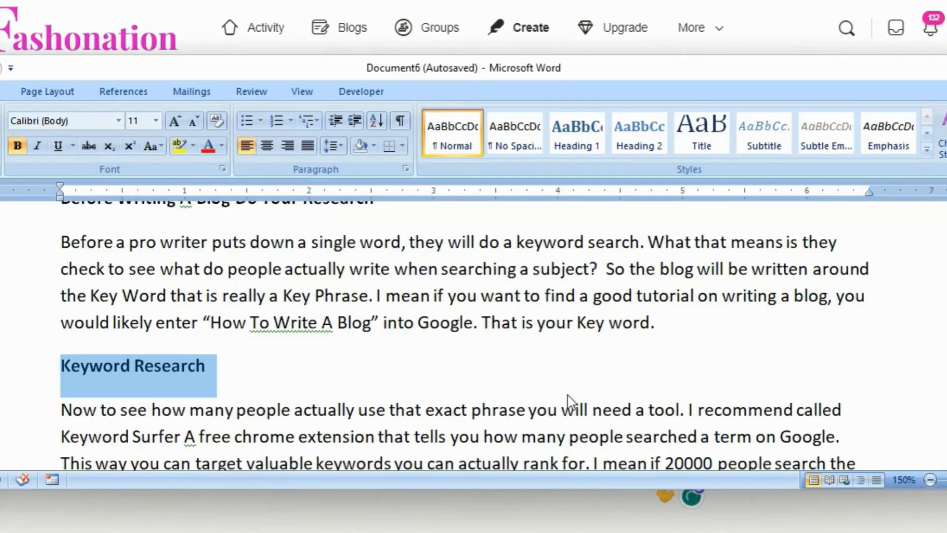
{"action": "scroll", "coordinate": [570, 402], "scroll_direction": "down", "scroll_amount": 2}
{"action": "left_click_drag", "start_coordinate": [548, 393], "coordinate": [74, 268]}
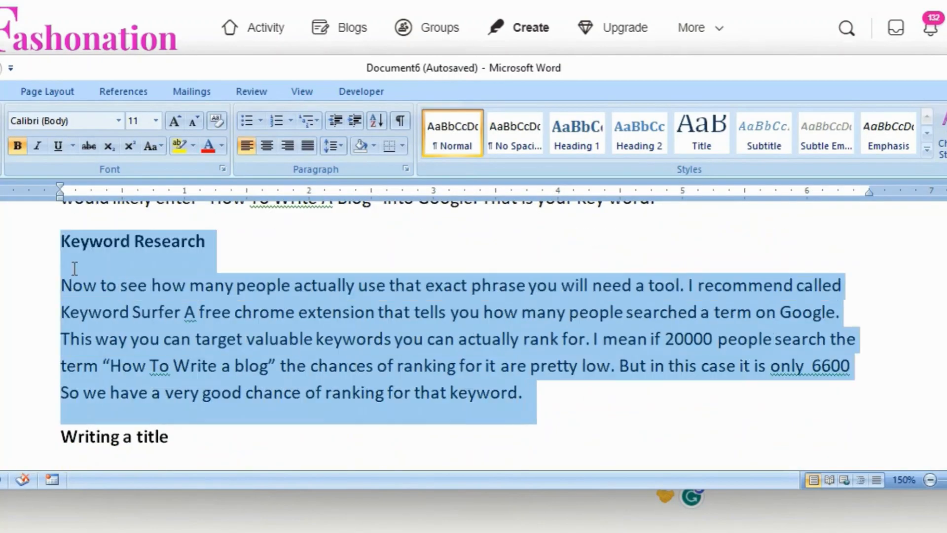
{"action": "left_click", "coordinate": [627, 413]}
{"action": "left_click_drag", "start_coordinate": [626, 413], "coordinate": [35, 295]}
{"action": "right_click", "coordinate": [101, 300]}
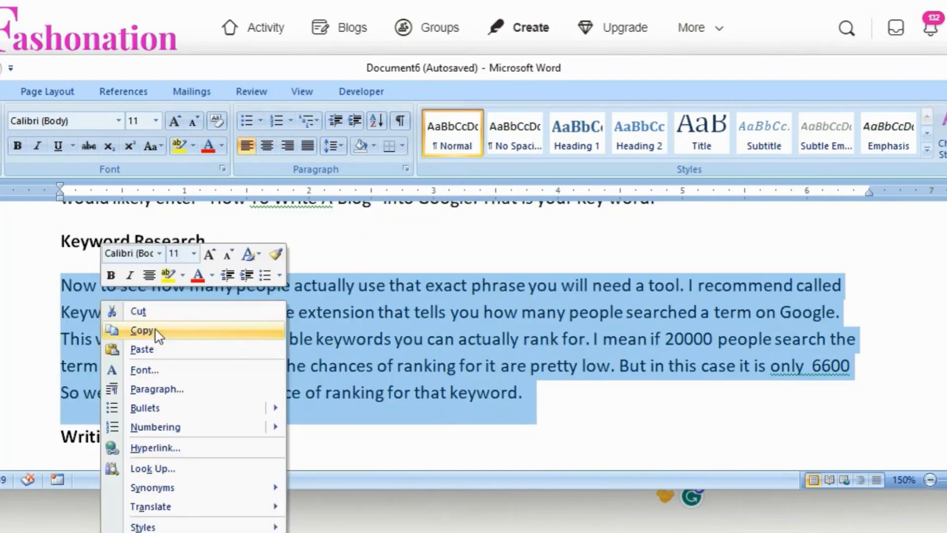
{"action": "left_click", "coordinate": [134, 330]}
{"action": "left_click", "coordinate": [374, 526]}
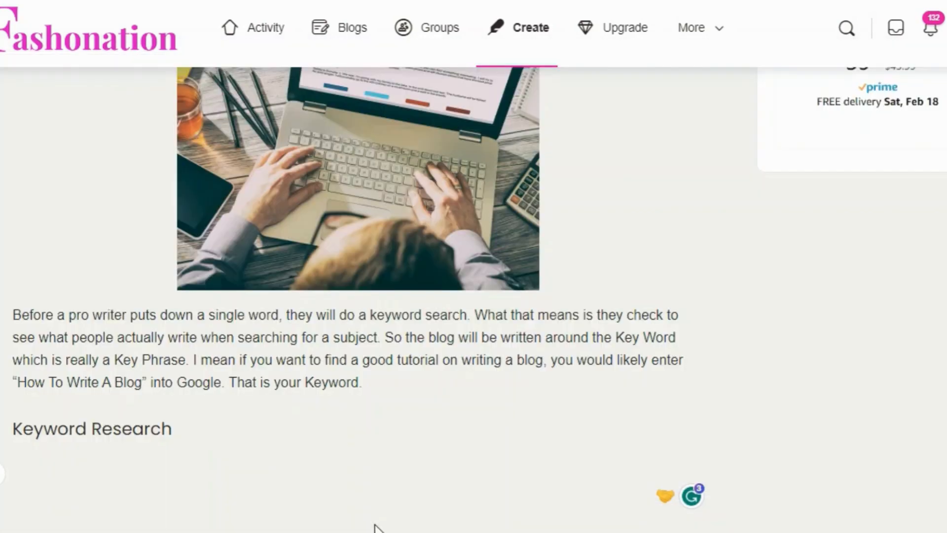
{"action": "right_click", "coordinate": [28, 472]}
{"action": "left_click", "coordinate": [78, 277]}
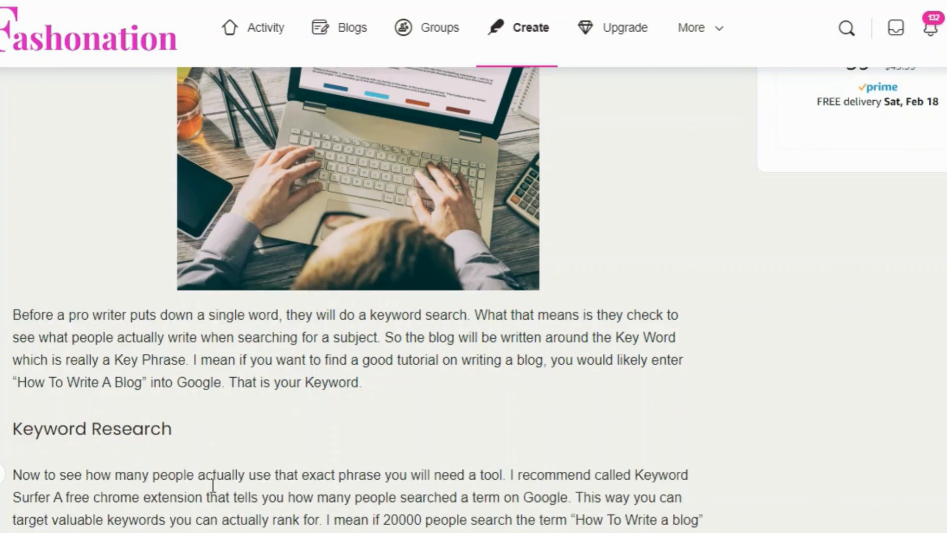
- Accept Grammarly's comma after "case" and its capitalization of "Chrome" in the Keyword Research paragraph
{"action": "scroll", "coordinate": [296, 531], "scroll_direction": "down", "scroll_amount": 1}
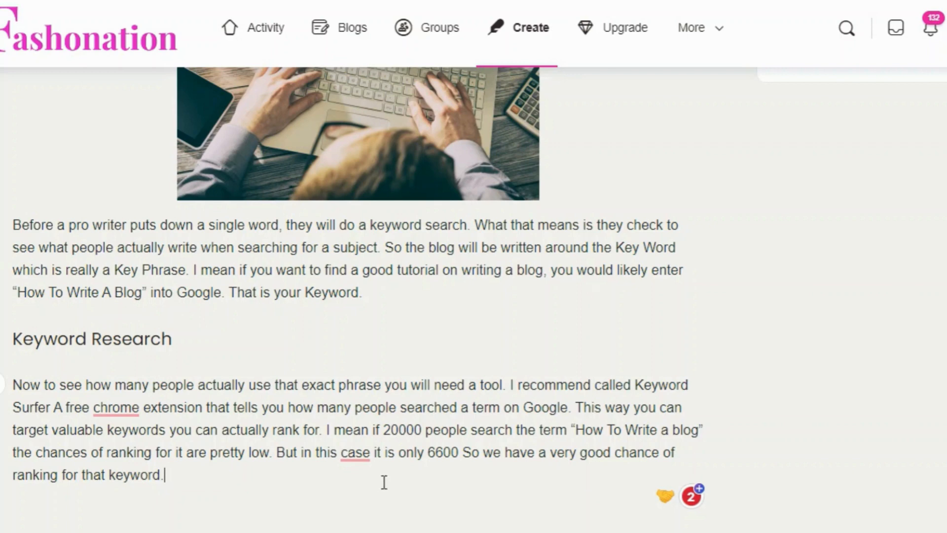
{"action": "mouse_move", "coordinate": [360, 452]}
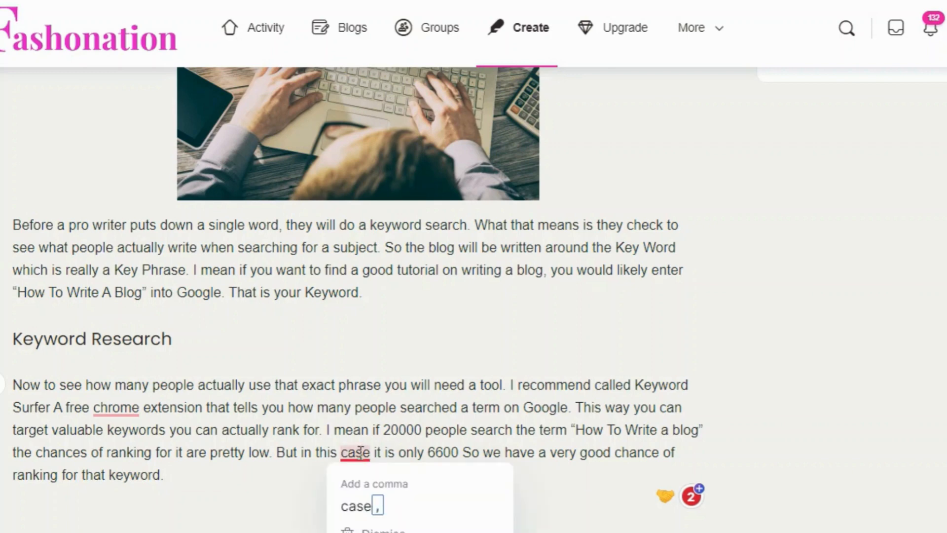
{"action": "left_click", "coordinate": [365, 506]}
{"action": "mouse_move", "coordinate": [117, 419]}
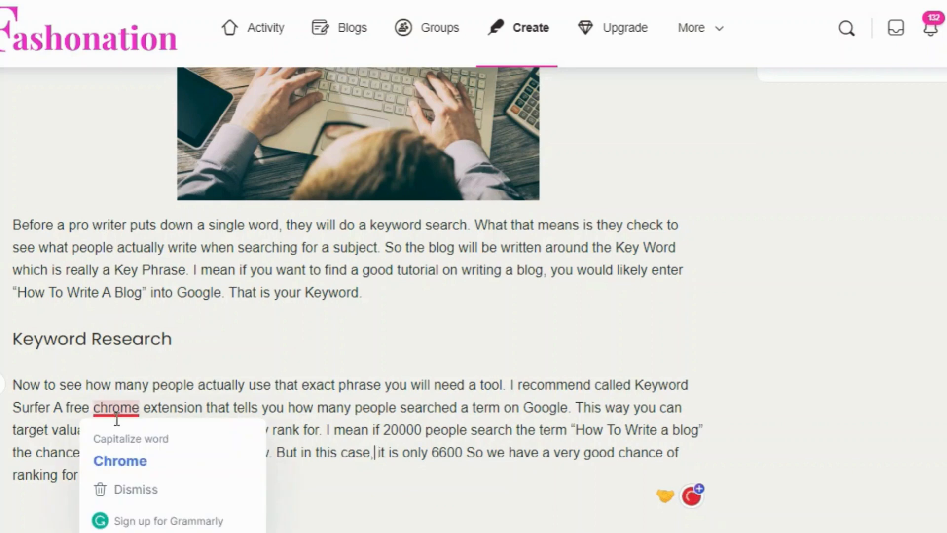
{"action": "left_click", "coordinate": [121, 463]}
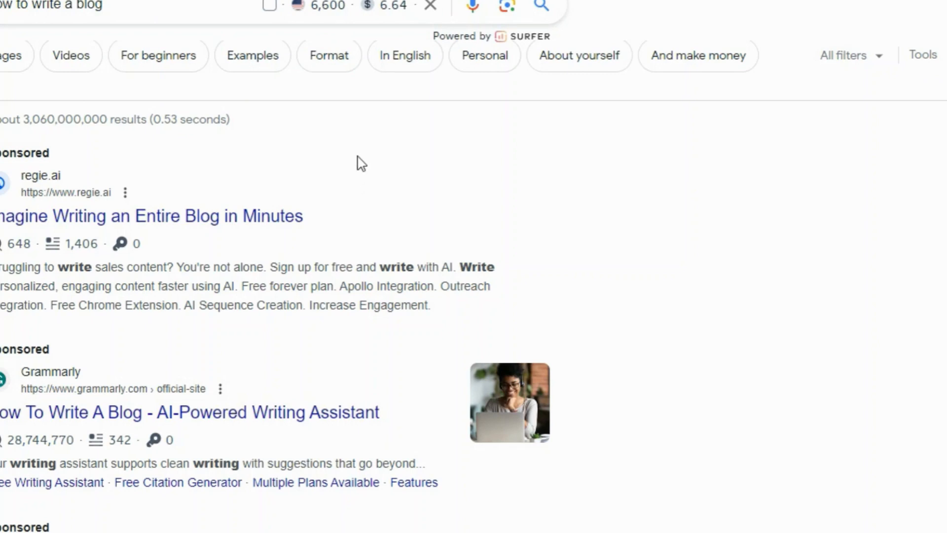
- Examine the Google results for "how to write a blog", checking Keyword Surfer's traffic, word count and exact keyword figures for each page
{"action": "scroll", "coordinate": [224, 243], "scroll_direction": "down", "scroll_amount": 5}
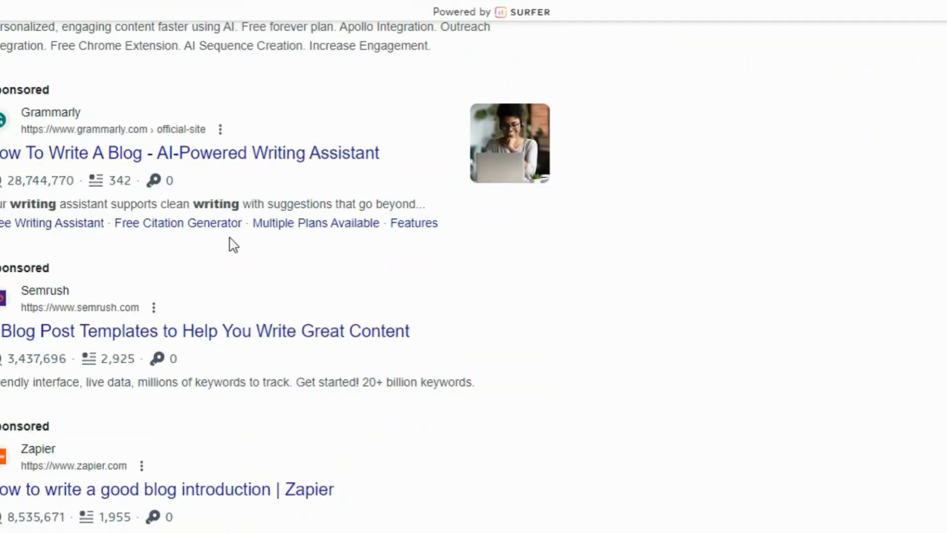
{"action": "scroll", "coordinate": [267, 276], "scroll_direction": "down", "scroll_amount": 3}
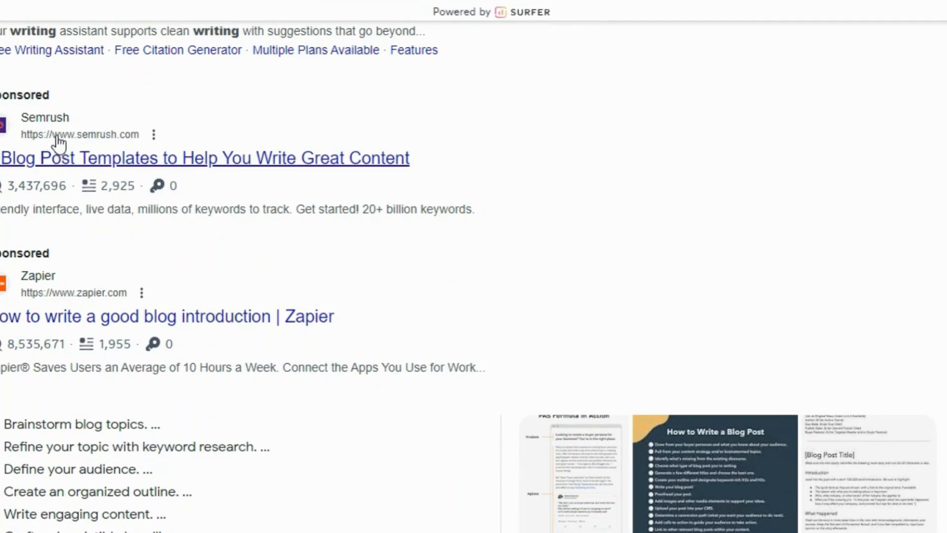
{"action": "scroll", "coordinate": [148, 214], "scroll_direction": "down", "scroll_amount": 2}
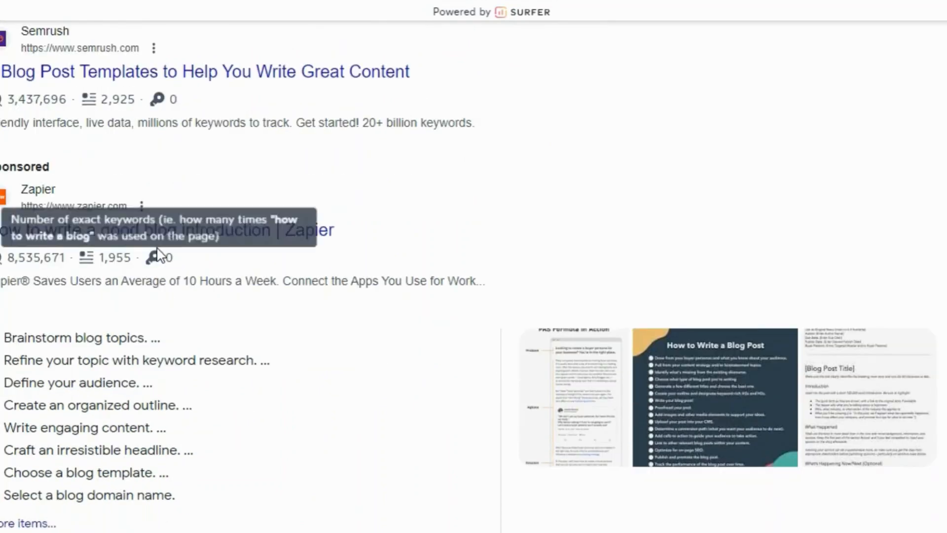
{"action": "scroll", "coordinate": [158, 252], "scroll_direction": "down", "scroll_amount": 4}
{"action": "scroll", "coordinate": [157, 227], "scroll_direction": "up", "scroll_amount": 3}
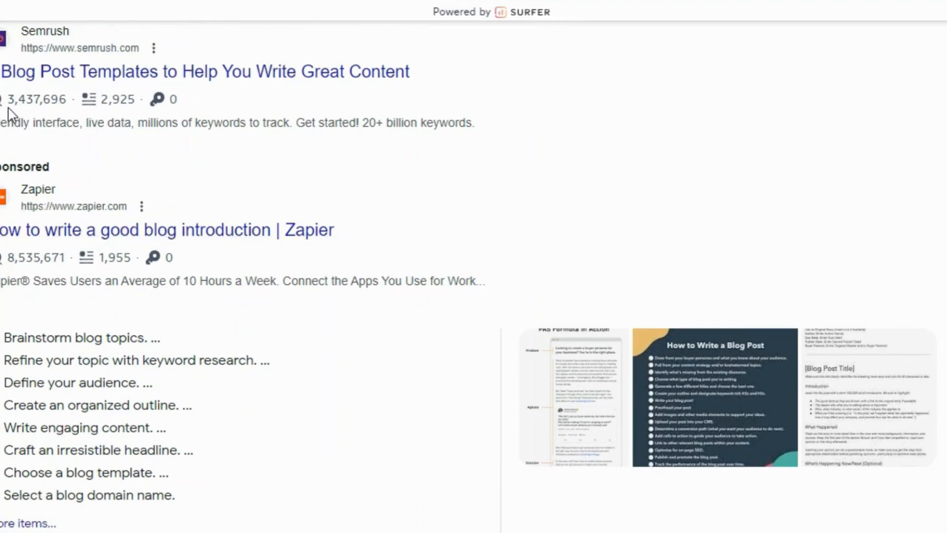
{"action": "scroll", "coordinate": [146, 317], "scroll_direction": "down", "scroll_amount": 10}
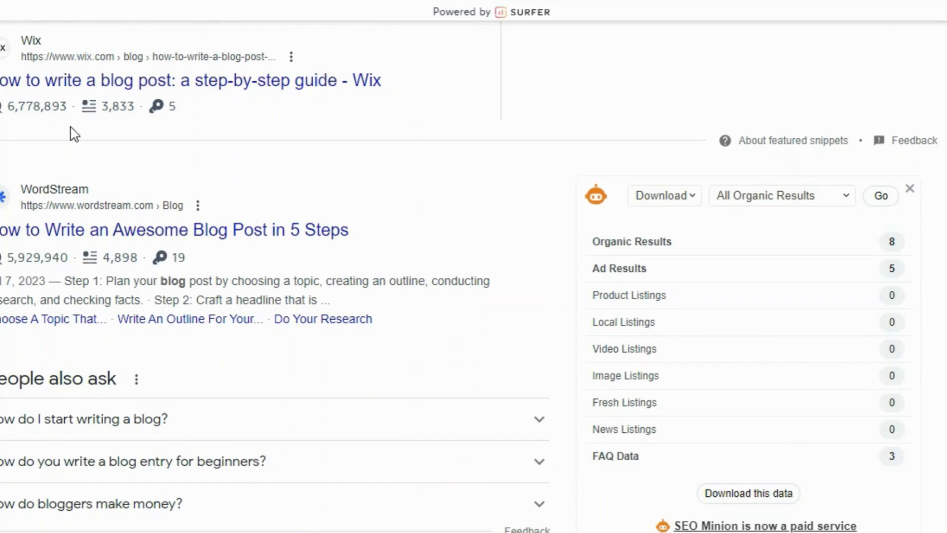
{"action": "scroll", "coordinate": [84, 150], "scroll_direction": "down", "scroll_amount": 3}
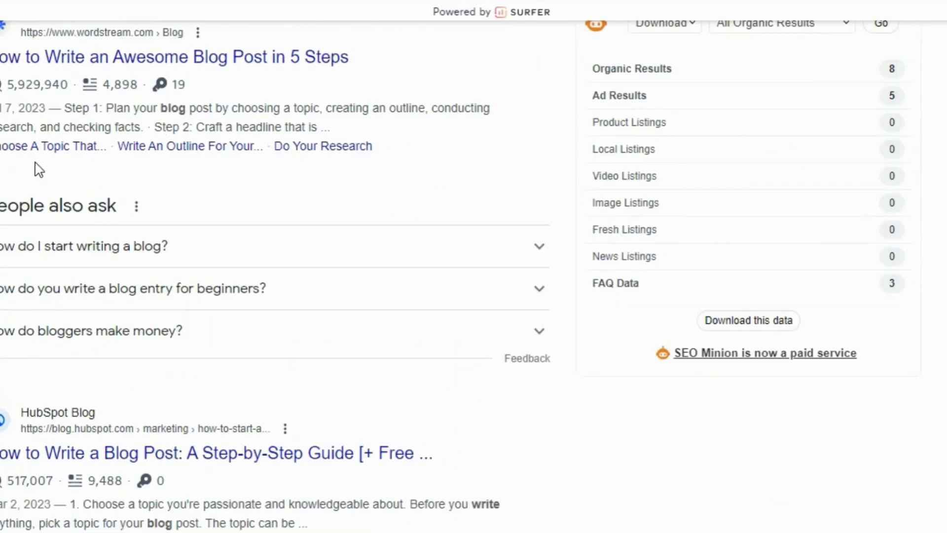
{"action": "scroll", "coordinate": [105, 170], "scroll_direction": "down", "scroll_amount": 5}
{"action": "scroll", "coordinate": [110, 176], "scroll_direction": "down", "scroll_amount": 3}
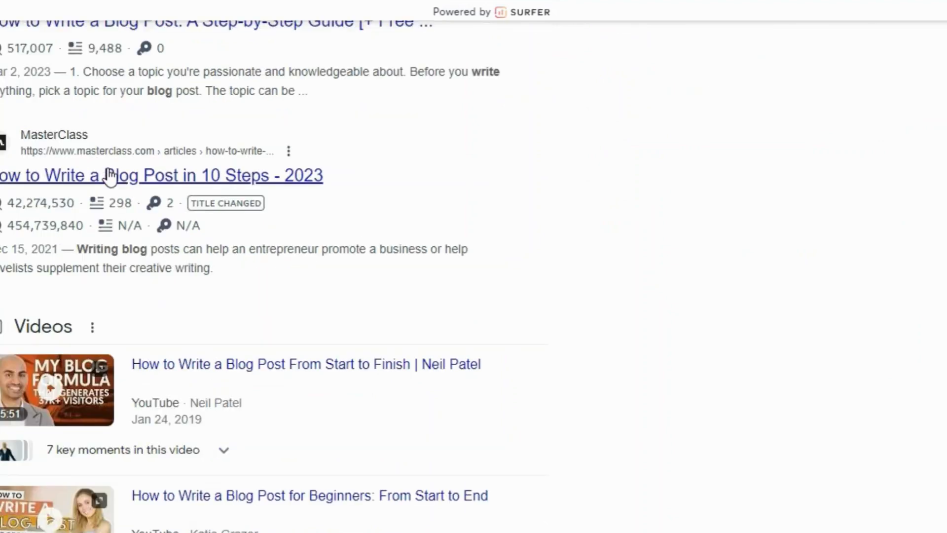
{"action": "scroll", "coordinate": [111, 175], "scroll_direction": "down", "scroll_amount": 2}
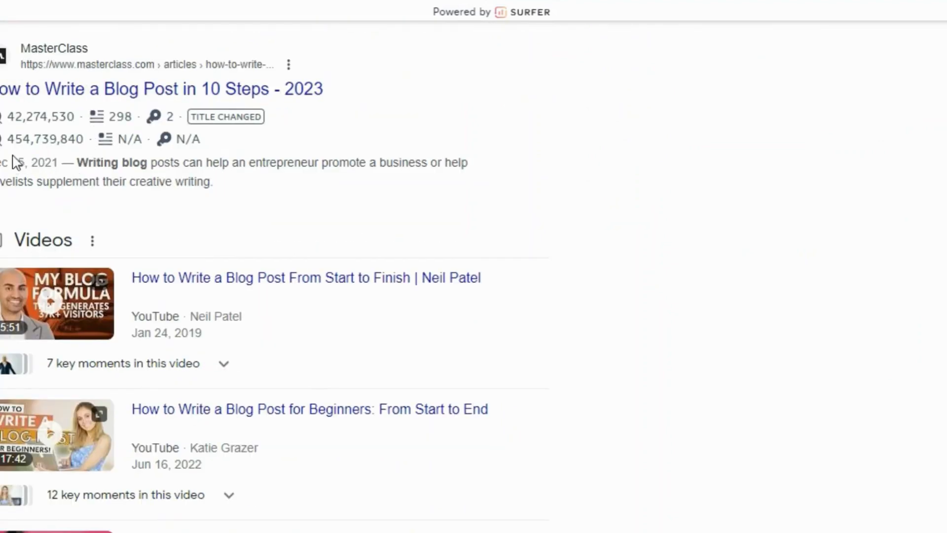
{"action": "scroll", "coordinate": [166, 210], "scroll_direction": "down", "scroll_amount": 6}
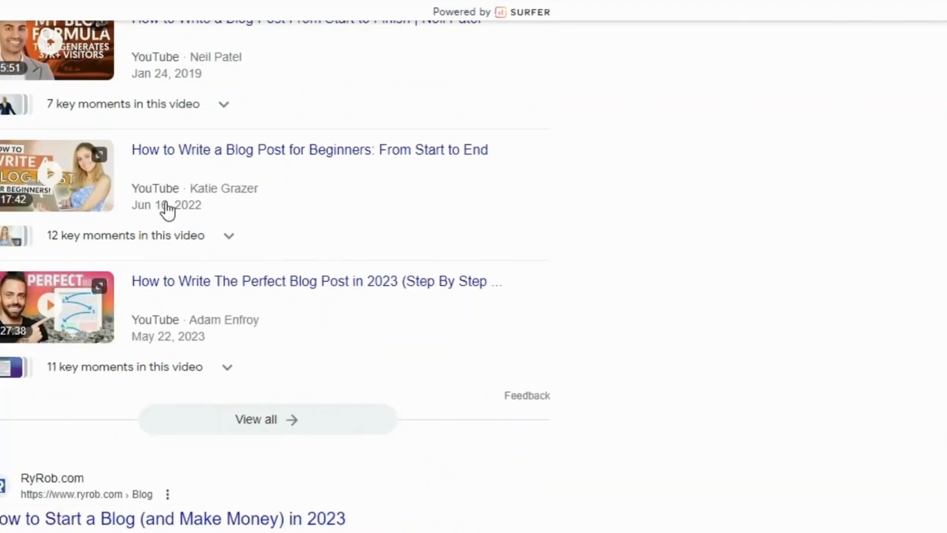
{"action": "scroll", "coordinate": [186, 211], "scroll_direction": "down", "scroll_amount": 7}
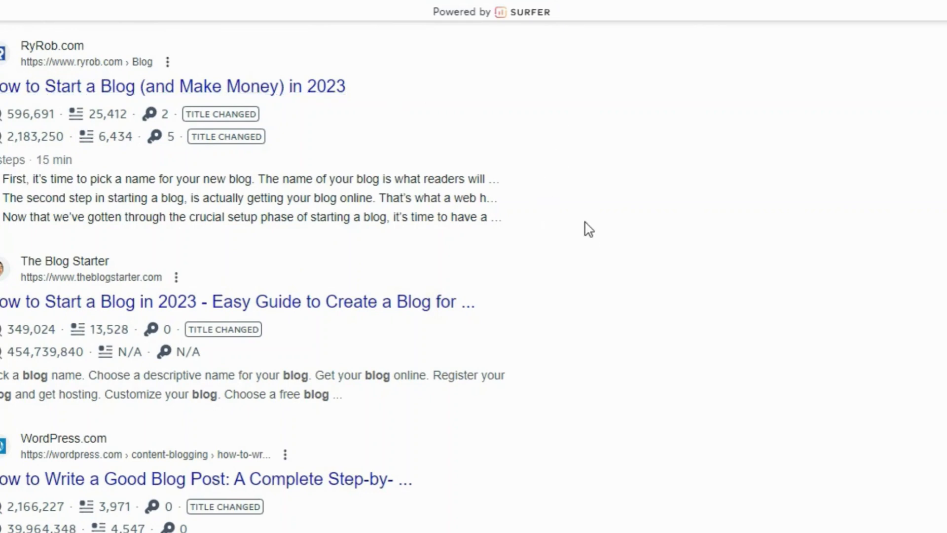
{"action": "scroll", "coordinate": [588, 229], "scroll_direction": "up", "scroll_amount": 15}
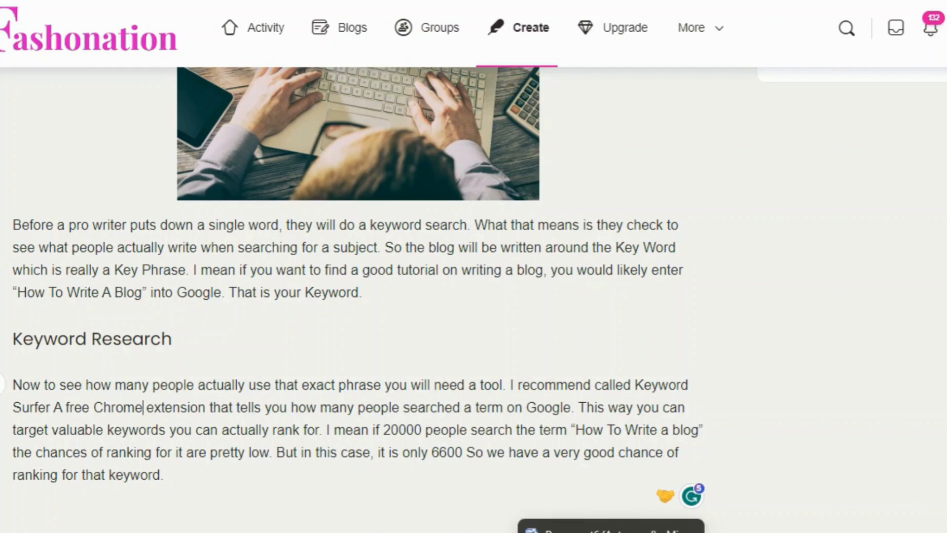
- Copy the heading "Writing a title" from the Word document and paste it on a new line below the Keyword Research paragraph
{"action": "left_click", "coordinate": [613, 501]}
{"action": "scroll", "coordinate": [535, 429], "scroll_direction": "down", "scroll_amount": 2}
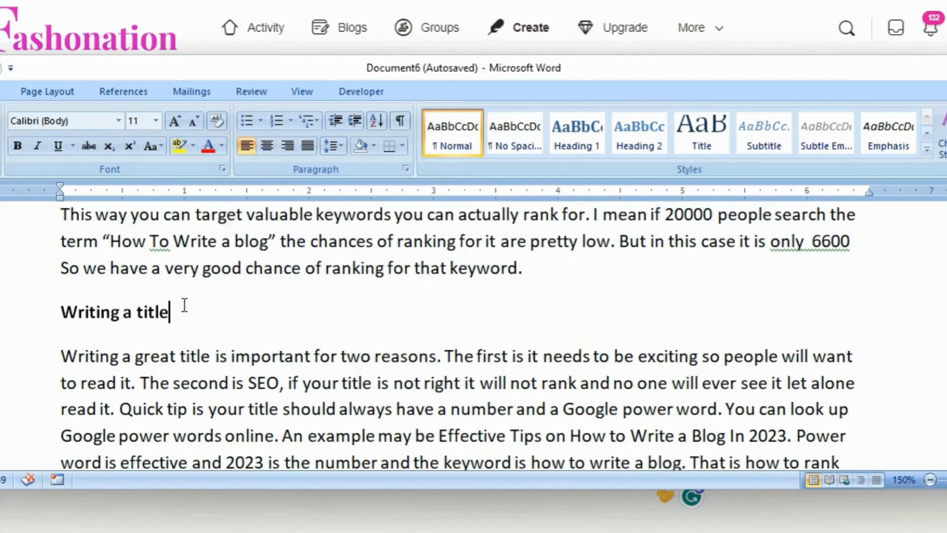
{"action": "left_click_drag", "start_coordinate": [182, 310], "coordinate": [60, 310]}
{"action": "right_click", "coordinate": [110, 316]}
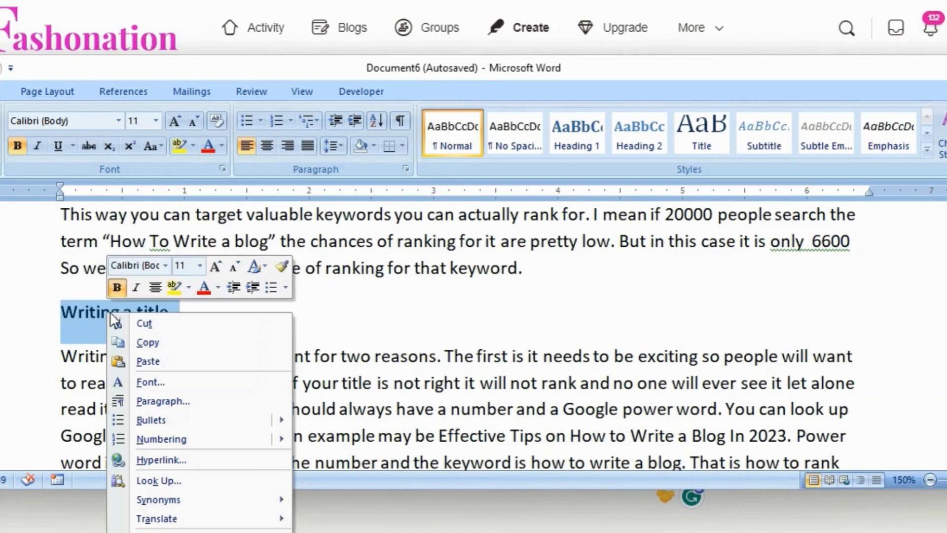
{"action": "left_click", "coordinate": [137, 346]}
{"action": "left_click", "coordinate": [613, 531]}
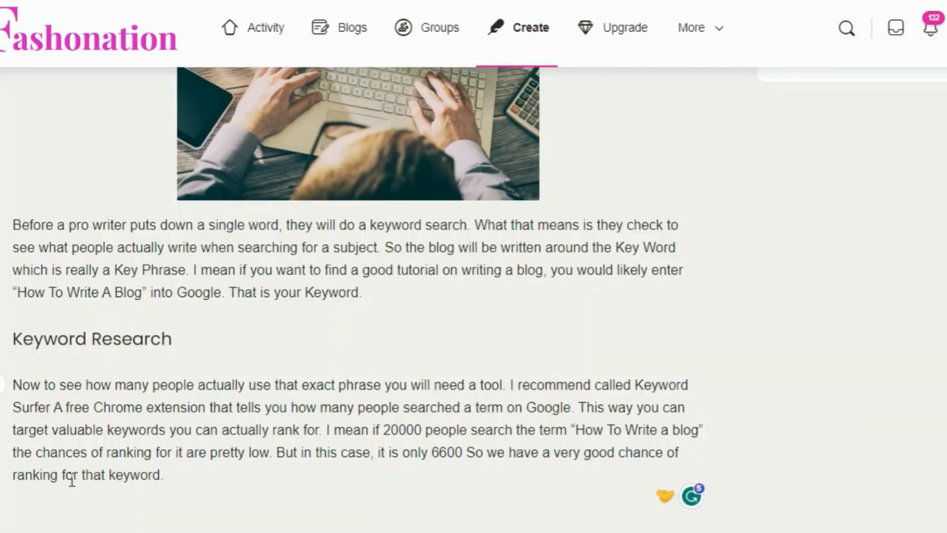
{"action": "left_click", "coordinate": [200, 469]}
{"action": "key", "text": "Return"}
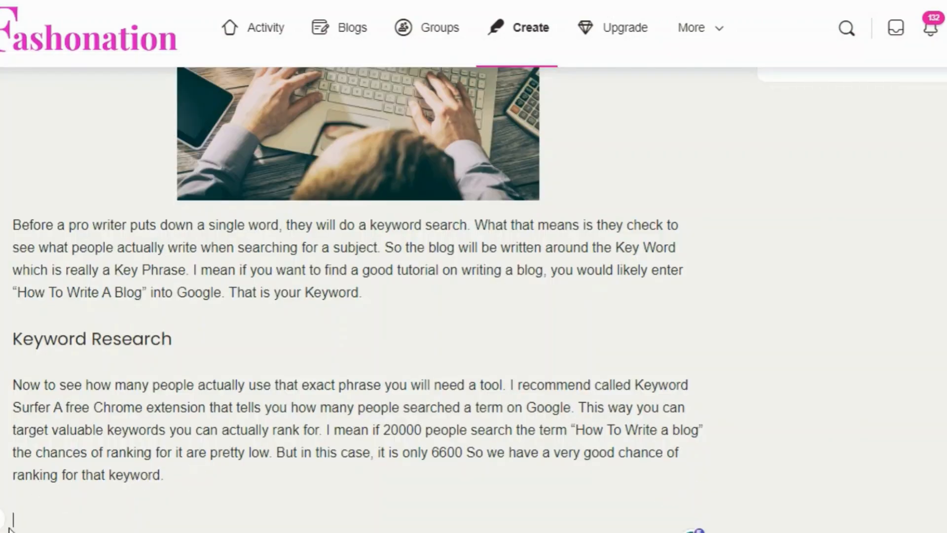
{"action": "right_click", "coordinate": [40, 518]}
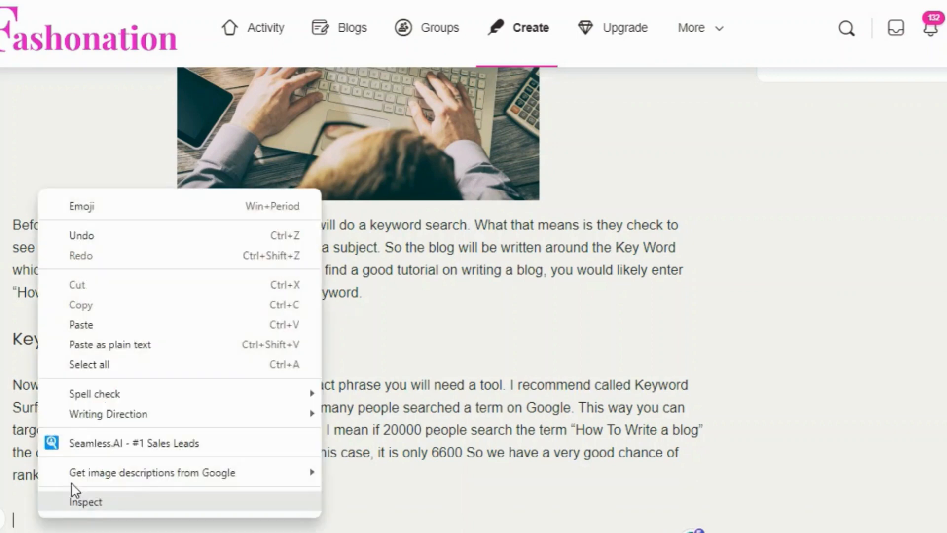
{"action": "left_click", "coordinate": [93, 327]}
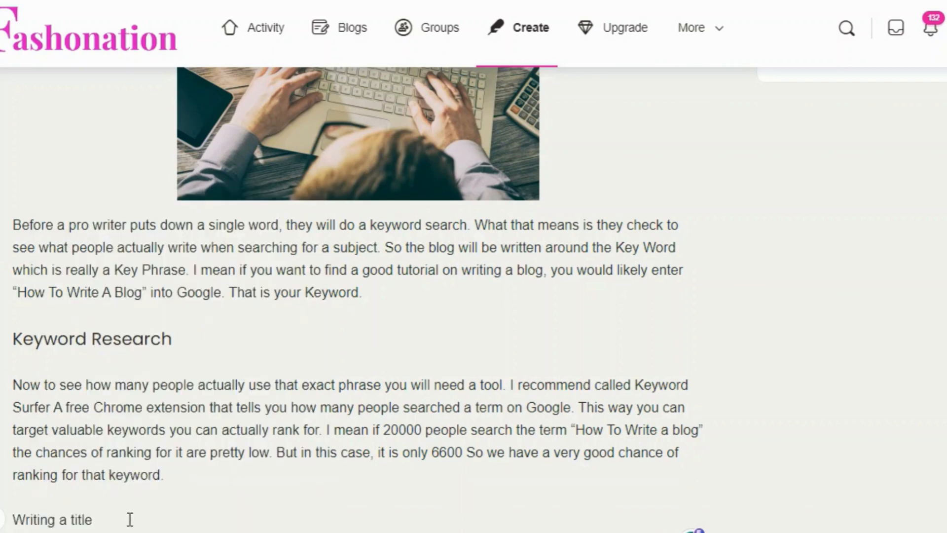
- Format the "Writing a title" line as an H3 heading and start a new line below it
{"action": "left_click_drag", "start_coordinate": [132, 518], "coordinate": [11, 524]}
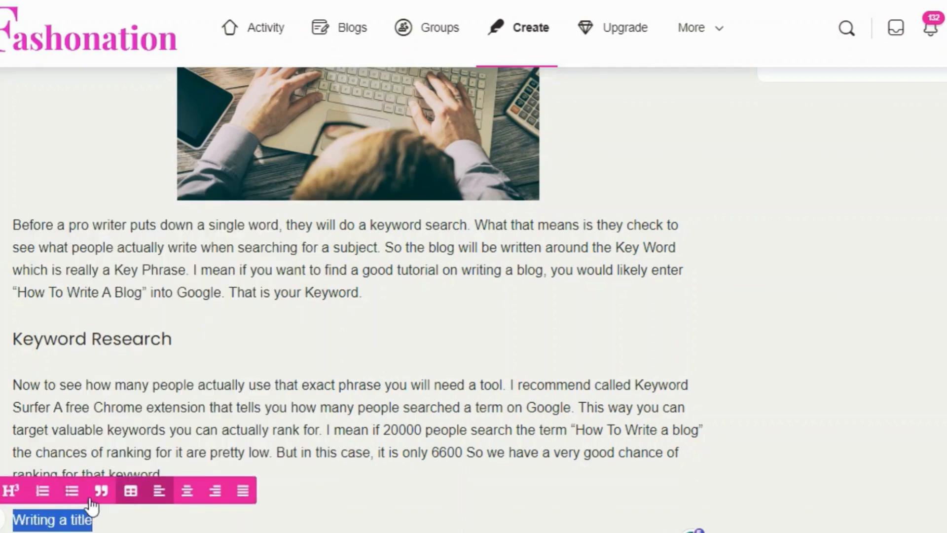
{"action": "left_click", "coordinate": [14, 489]}
{"action": "left_click", "coordinate": [564, 485]}
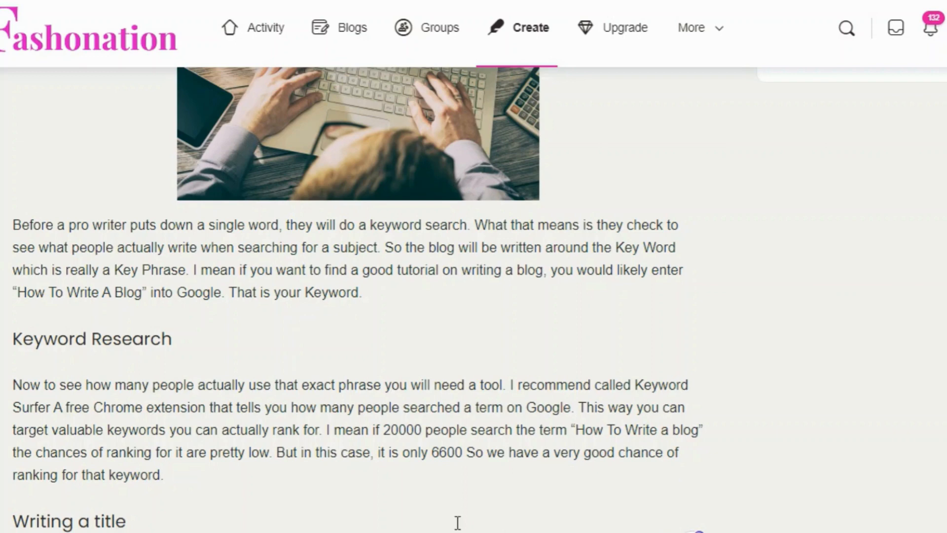
{"action": "left_click", "coordinate": [152, 526]}
{"action": "scroll", "coordinate": [241, 531], "scroll_direction": "down", "scroll_amount": 2}
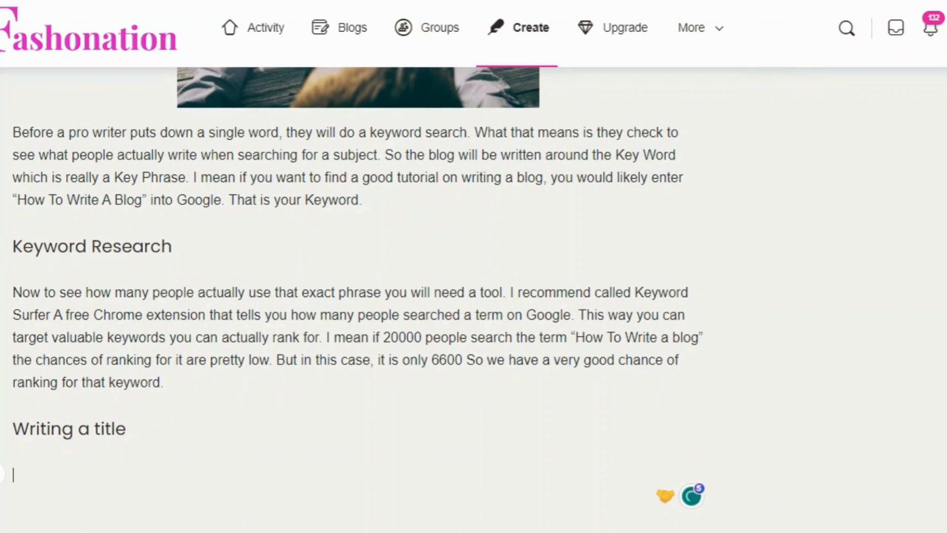
- Copy the Word paragraph starting "Writing a great title is important for two reasons" and paste it below the "Writing a title" heading
{"action": "left_click", "coordinate": [612, 531]}
{"action": "scroll", "coordinate": [134, 279], "scroll_direction": "down", "scroll_amount": 3}
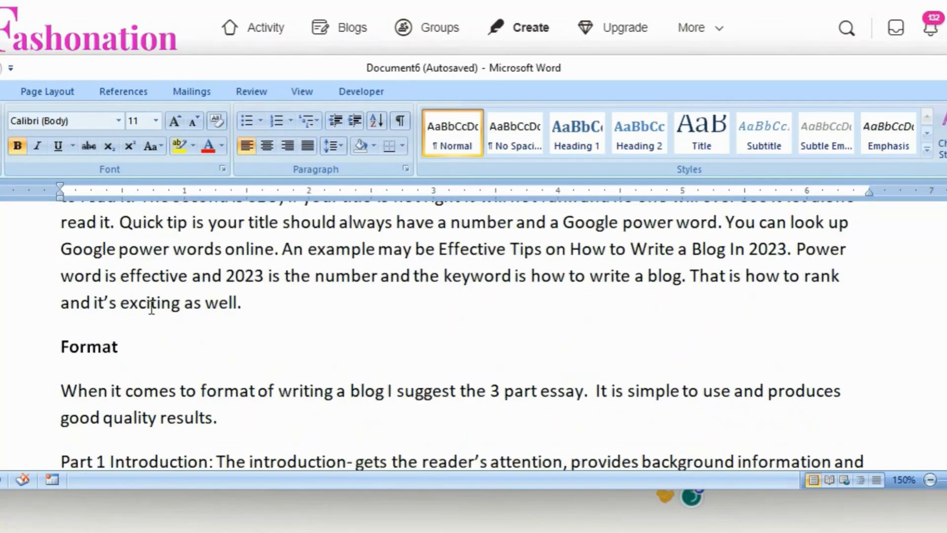
{"action": "left_click_drag", "start_coordinate": [243, 310], "coordinate": [62, 286]}
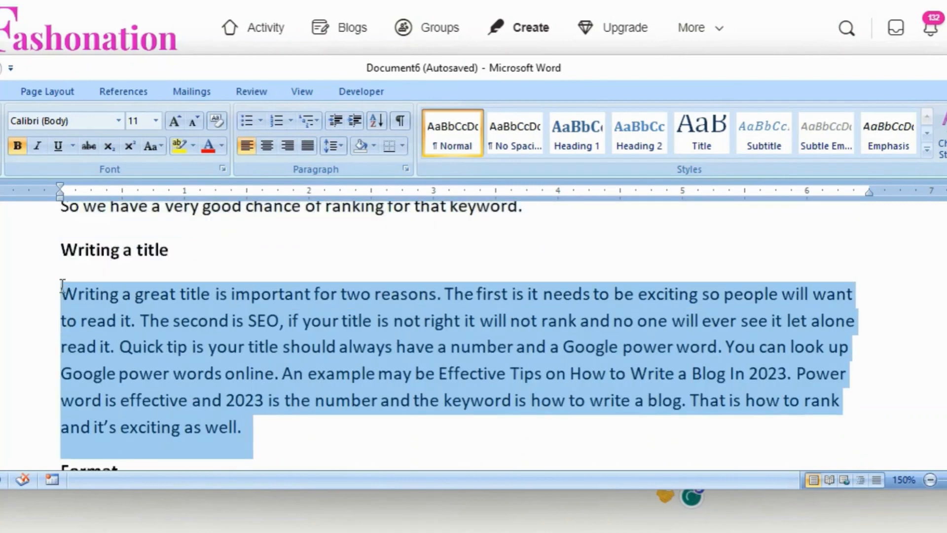
{"action": "right_click", "coordinate": [137, 324]}
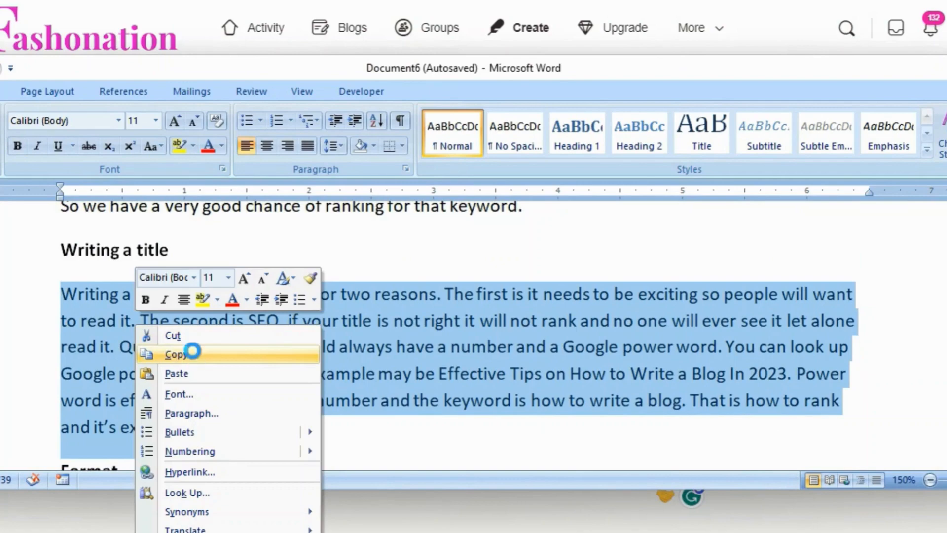
{"action": "left_click", "coordinate": [193, 352]}
{"action": "key", "text": "alt+Tab"}
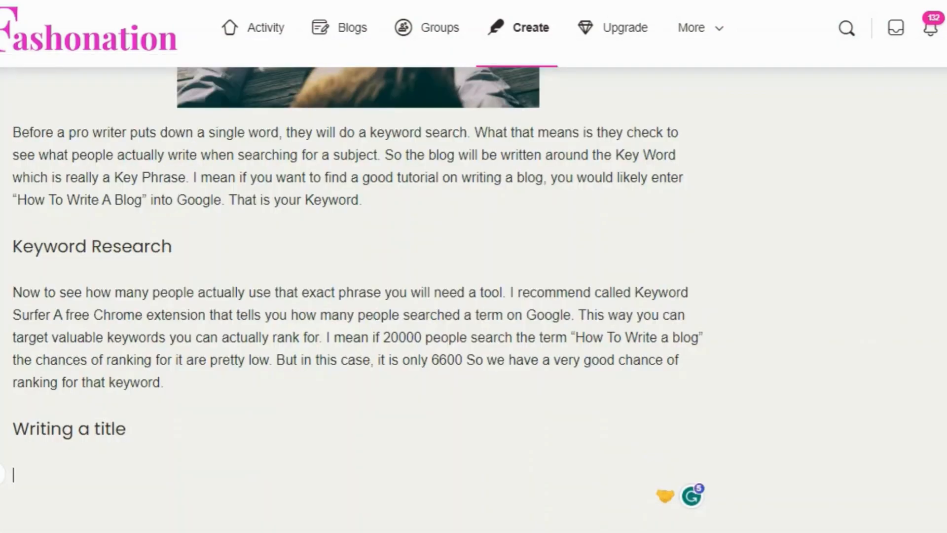
{"action": "right_click", "coordinate": [38, 472]}
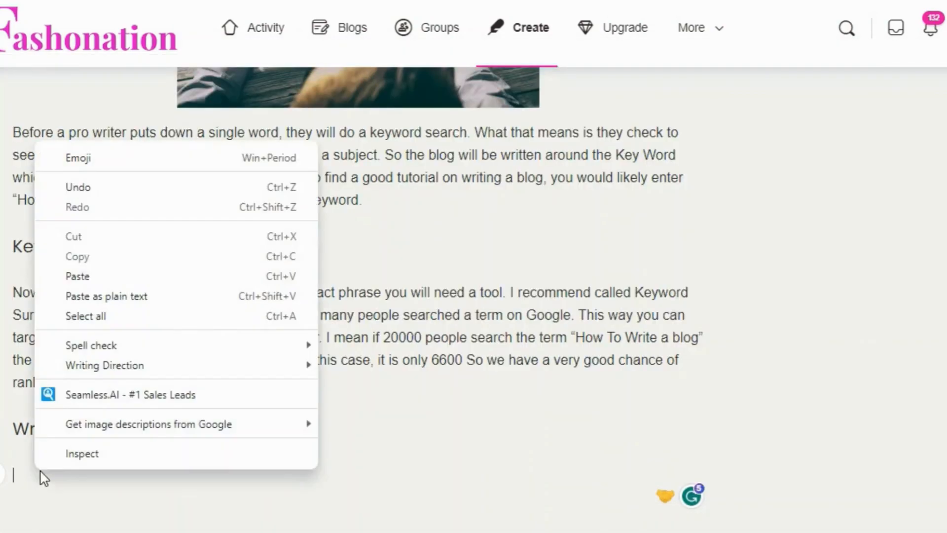
{"action": "left_click", "coordinate": [79, 276]}
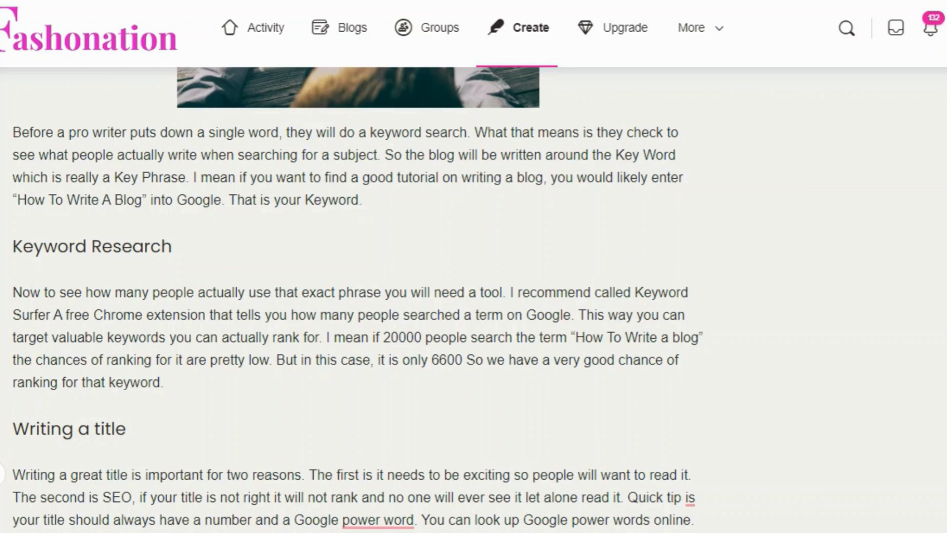
- In the title paragraph, accept Grammarly's "Power Word" and "Your" capitalizations and its removal of "and" before 2023 and "is" after "Quick tip"
{"action": "mouse_move", "coordinate": [367, 519]}
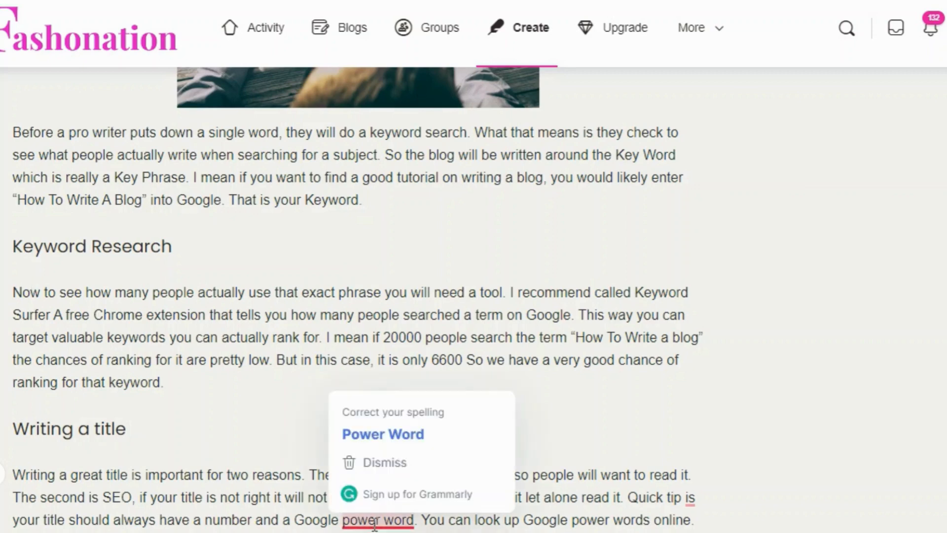
{"action": "left_click", "coordinate": [404, 442]}
{"action": "mouse_move", "coordinate": [592, 515]}
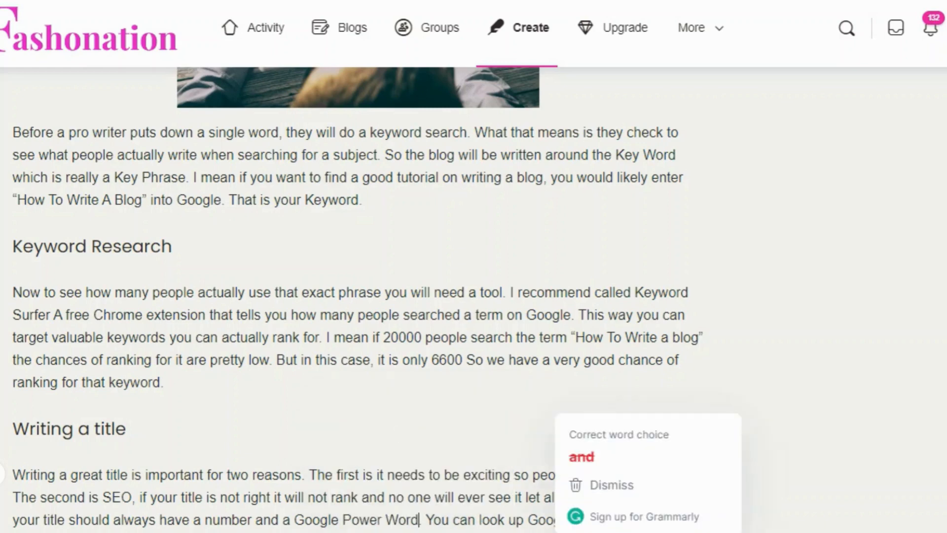
{"action": "left_click", "coordinate": [582, 458]}
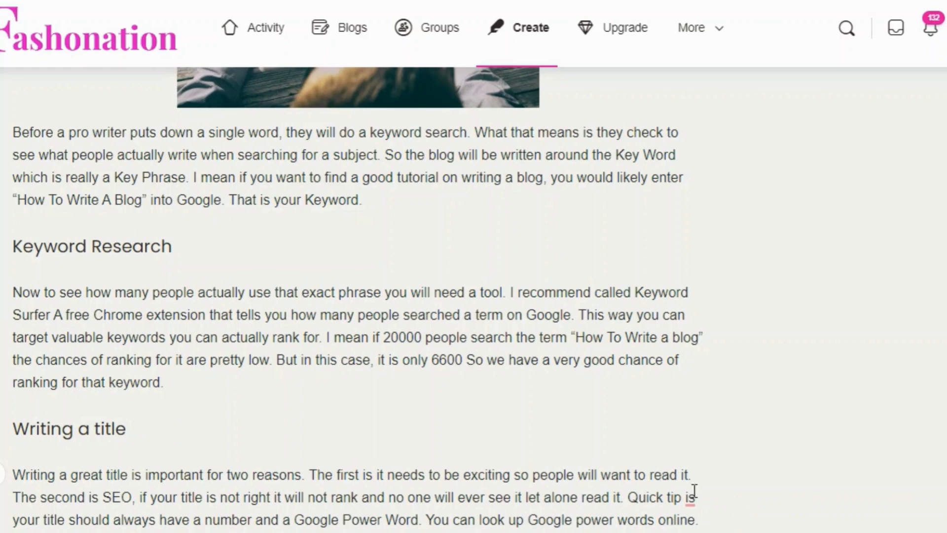
{"action": "mouse_move", "coordinate": [692, 494]}
{"action": "left_click", "coordinate": [691, 412]}
{"action": "mouse_move", "coordinate": [35, 519]}
{"action": "left_click", "coordinate": [28, 434]}
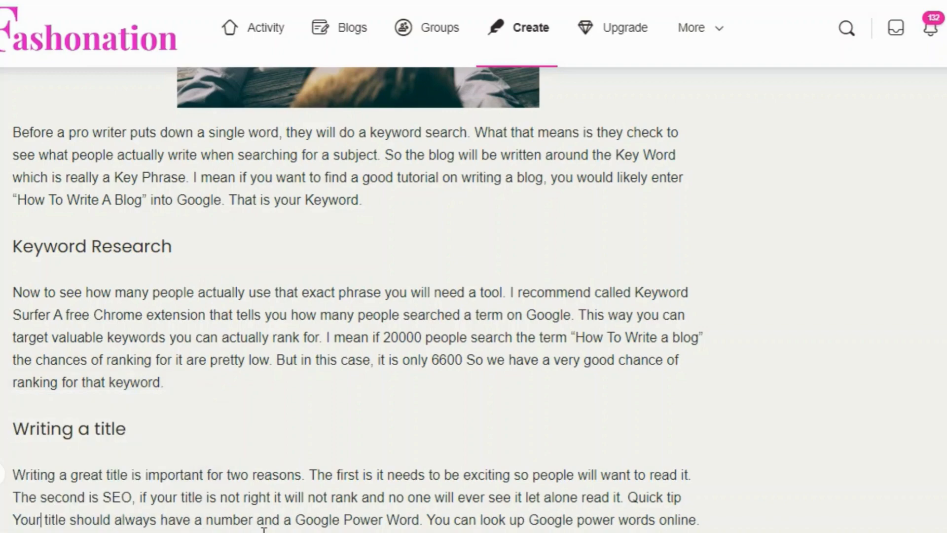
{"action": "scroll", "coordinate": [604, 276], "scroll_direction": "up", "scroll_amount": 10}
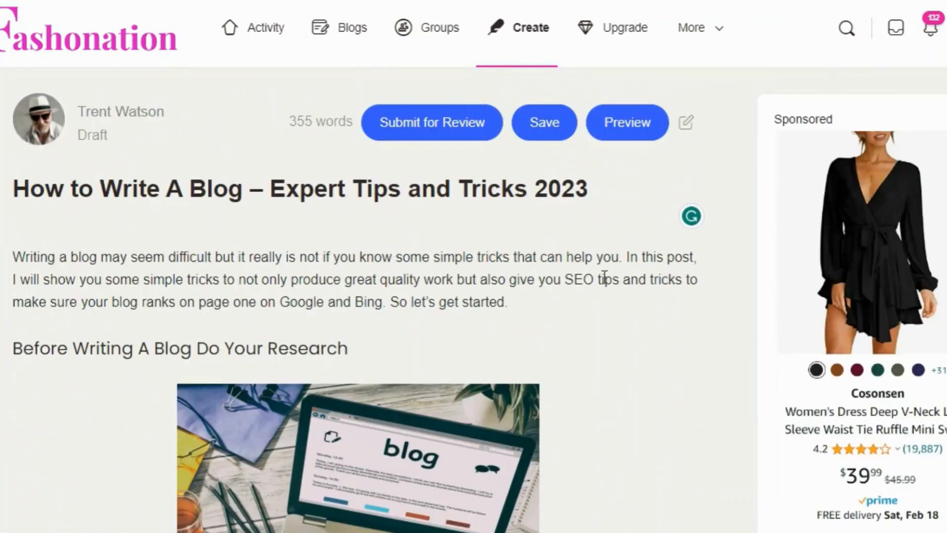
{"action": "scroll", "coordinate": [600, 286], "scroll_direction": "down", "scroll_amount": 12}
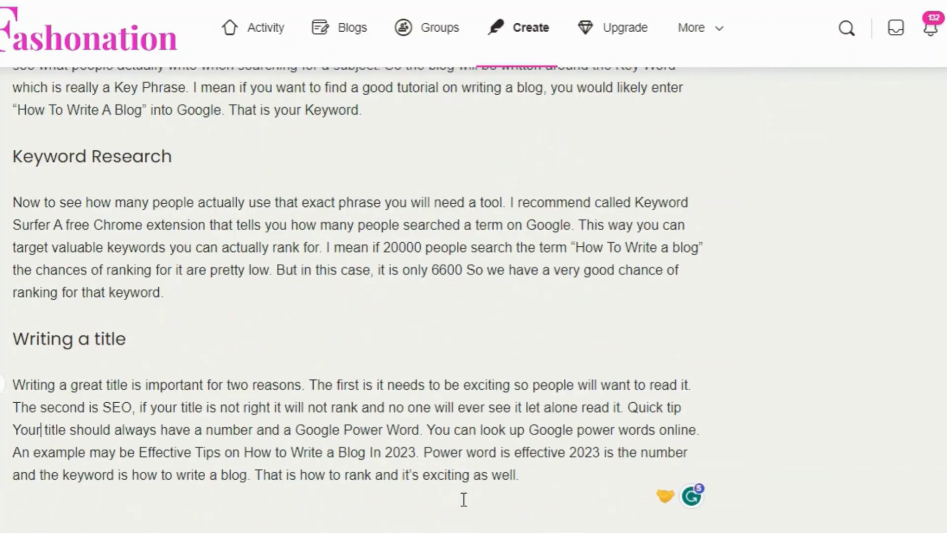
{"action": "scroll", "coordinate": [450, 459], "scroll_direction": "up", "scroll_amount": 10}
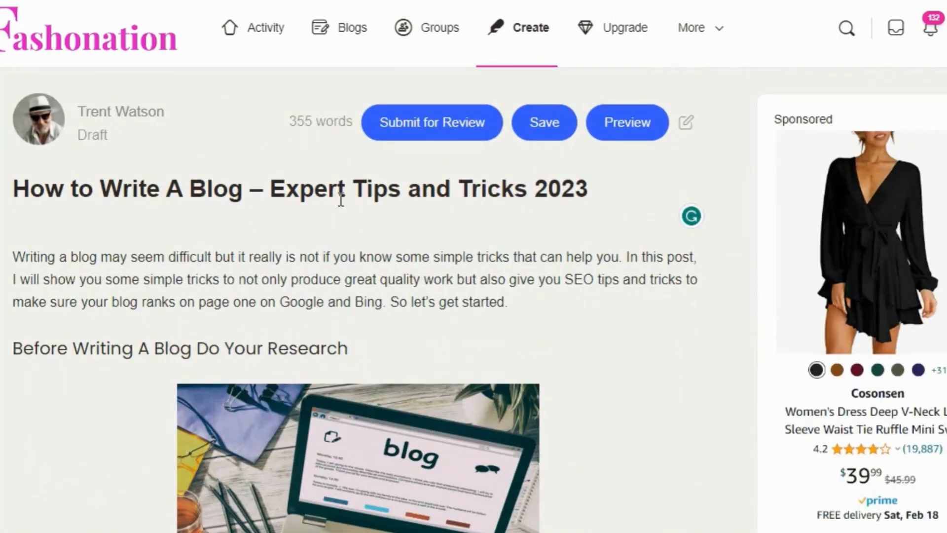
{"action": "scroll", "coordinate": [335, 291], "scroll_direction": "down", "scroll_amount": 15}
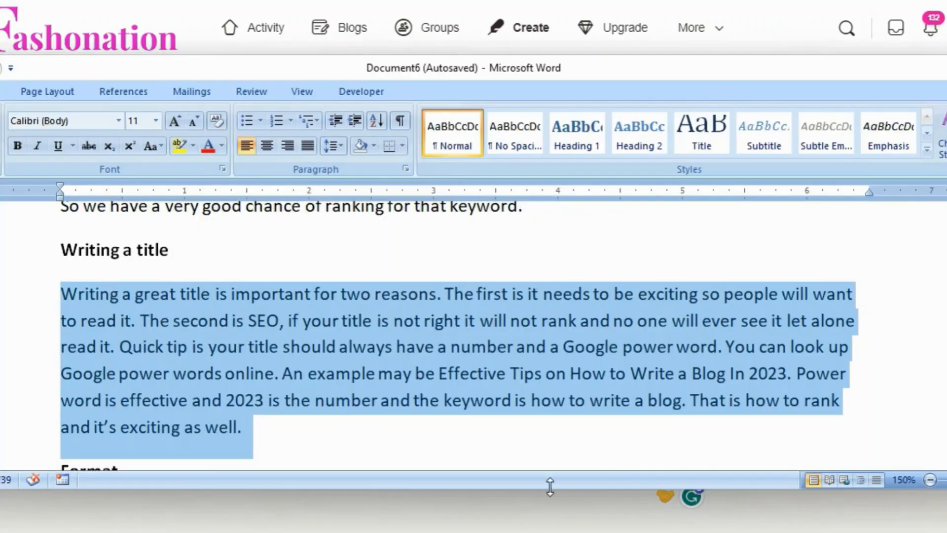
- Copy the heading "Format" from the Word document and paste it on a new line below the "Writing a title" paragraph
{"action": "scroll", "coordinate": [549, 454], "scroll_direction": "down", "scroll_amount": 2}
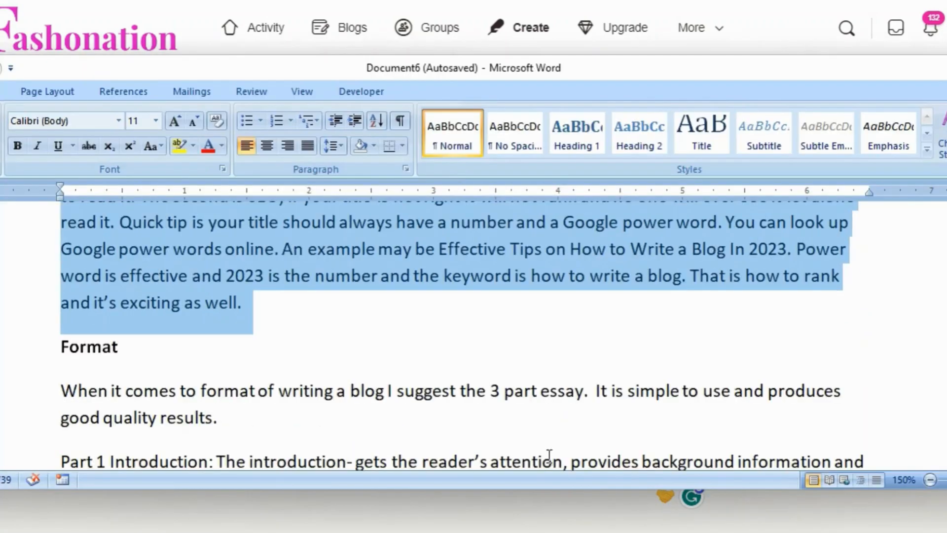
{"action": "left_click_drag", "start_coordinate": [127, 354], "coordinate": [73, 350]}
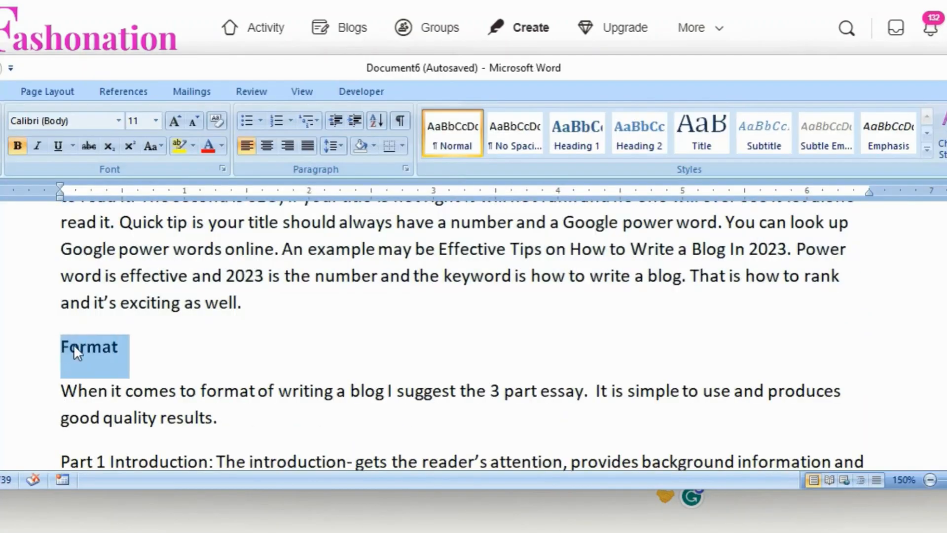
{"action": "right_click", "coordinate": [73, 344]}
{"action": "left_click", "coordinate": [105, 373]}
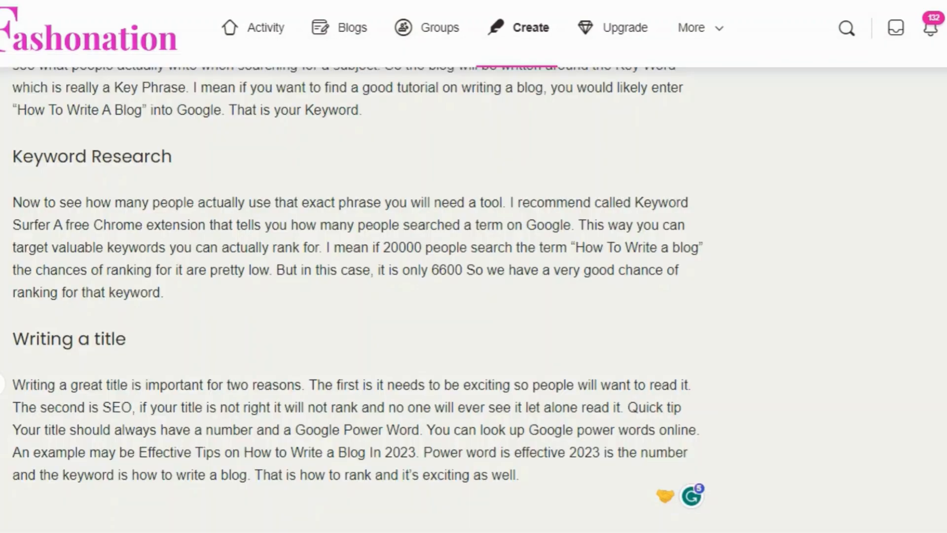
{"action": "left_click", "coordinate": [522, 473]}
{"action": "key", "text": "Return"}
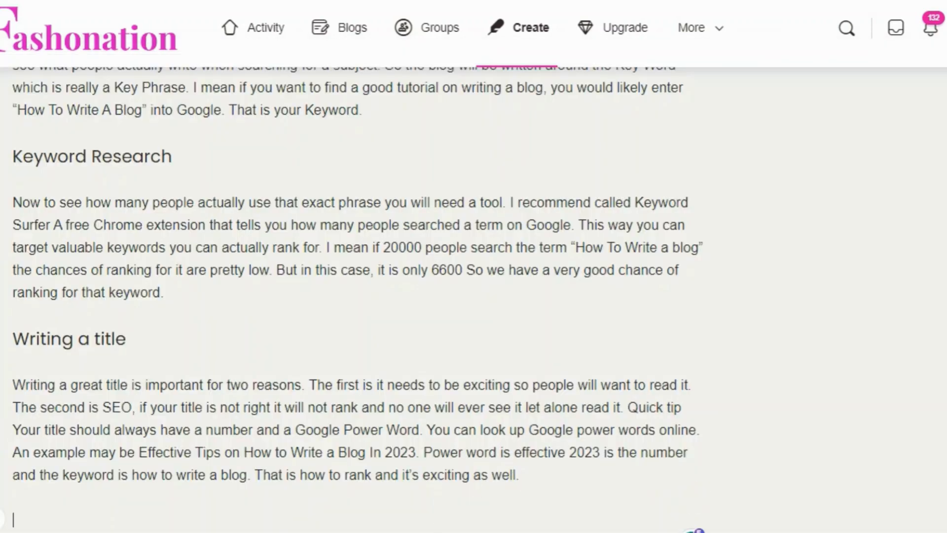
{"action": "right_click", "coordinate": [70, 522]}
{"action": "left_click", "coordinate": [110, 329]}
- Make the pasted "Format" line an H3 heading and add an empty line under it
{"action": "left_click_drag", "start_coordinate": [65, 523], "coordinate": [12, 521]}
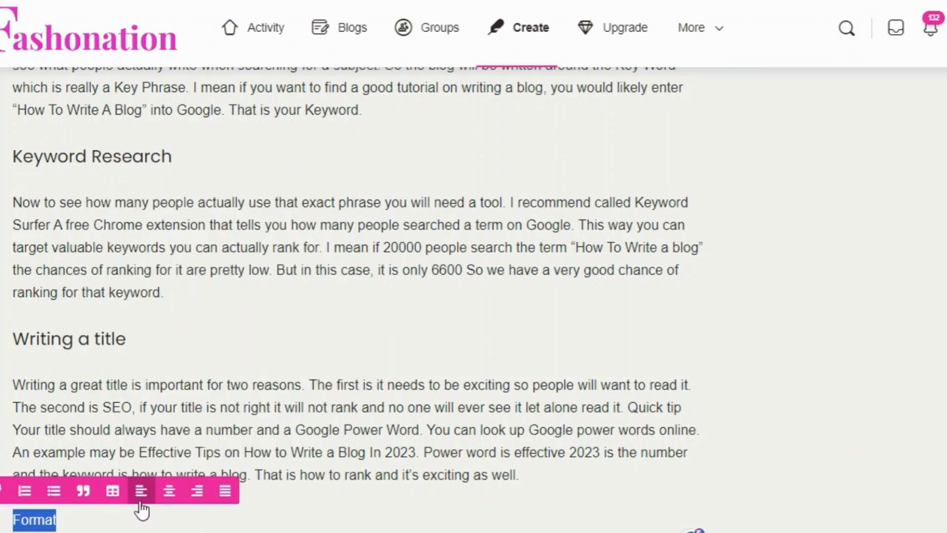
{"action": "left_click", "coordinate": [3, 491]}
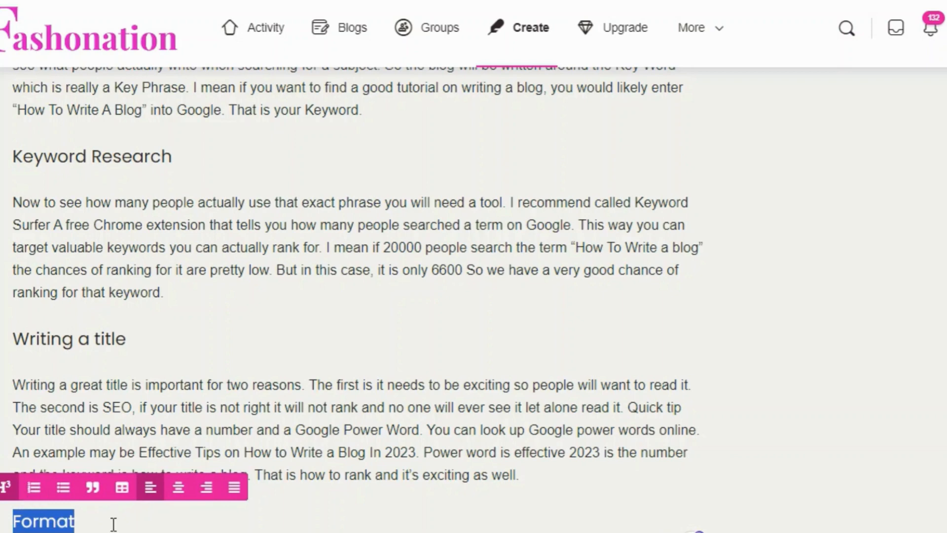
{"action": "left_click", "coordinate": [277, 430]}
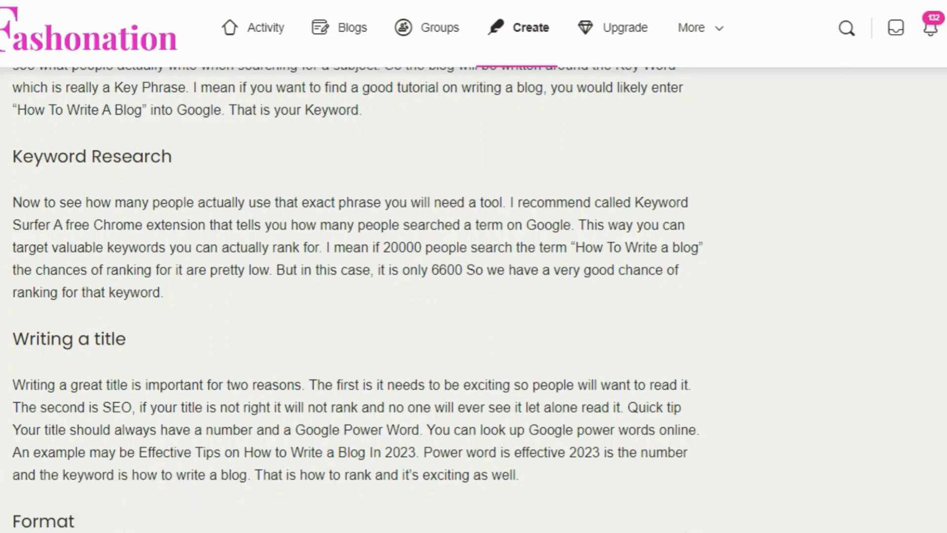
{"action": "scroll", "coordinate": [355, 296], "scroll_direction": "down", "scroll_amount": 2}
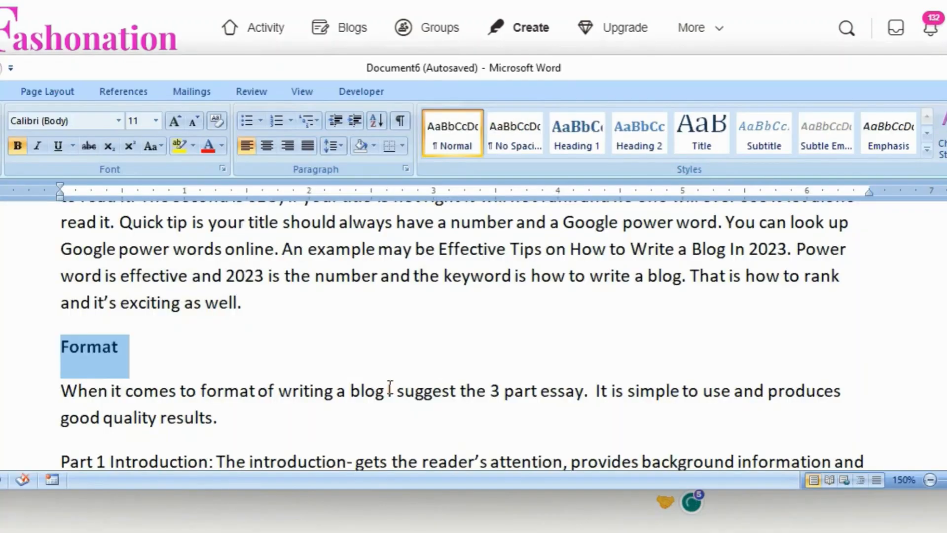
- Copy the Word text under "Format", from "When it comes to format" through the Part 3 conclusion paragraph
{"action": "scroll", "coordinate": [388, 384], "scroll_direction": "down", "scroll_amount": 2}
{"action": "scroll", "coordinate": [345, 422], "scroll_direction": "down", "scroll_amount": 1}
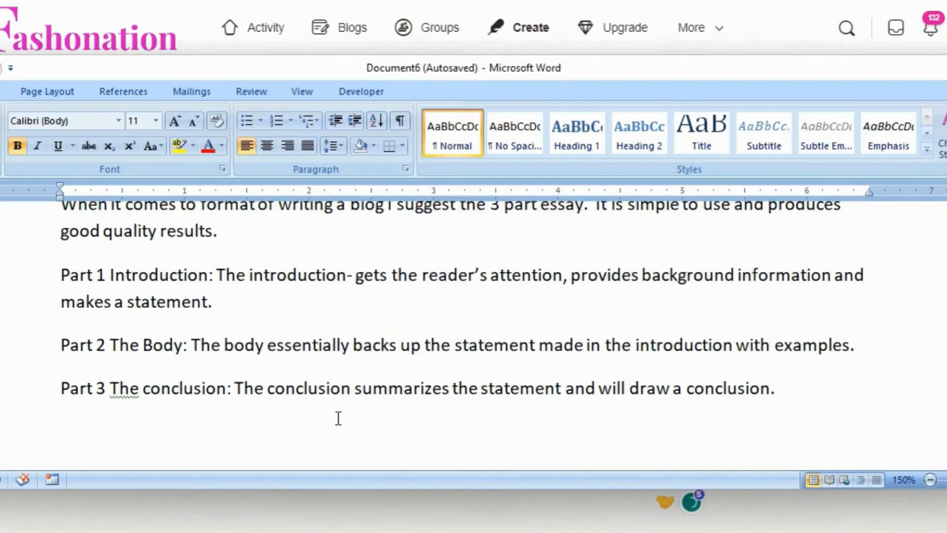
{"action": "scroll", "coordinate": [338, 418], "scroll_direction": "down", "scroll_amount": 2}
{"action": "scroll", "coordinate": [337, 417], "scroll_direction": "up", "scroll_amount": 1}
{"action": "scroll", "coordinate": [337, 418], "scroll_direction": "down", "scroll_amount": 4}
{"action": "scroll", "coordinate": [339, 417], "scroll_direction": "up", "scroll_amount": 1}
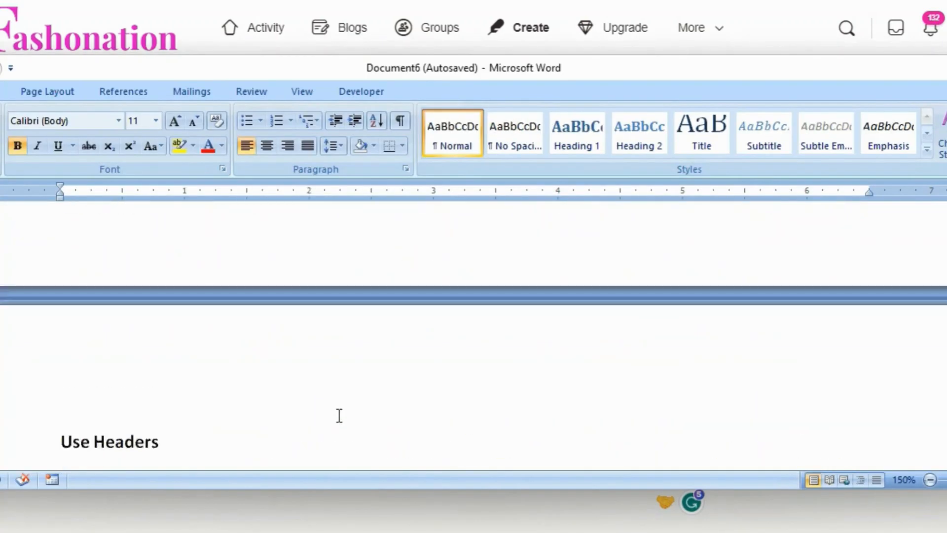
{"action": "scroll", "coordinate": [340, 416], "scroll_direction": "up", "scroll_amount": 5}
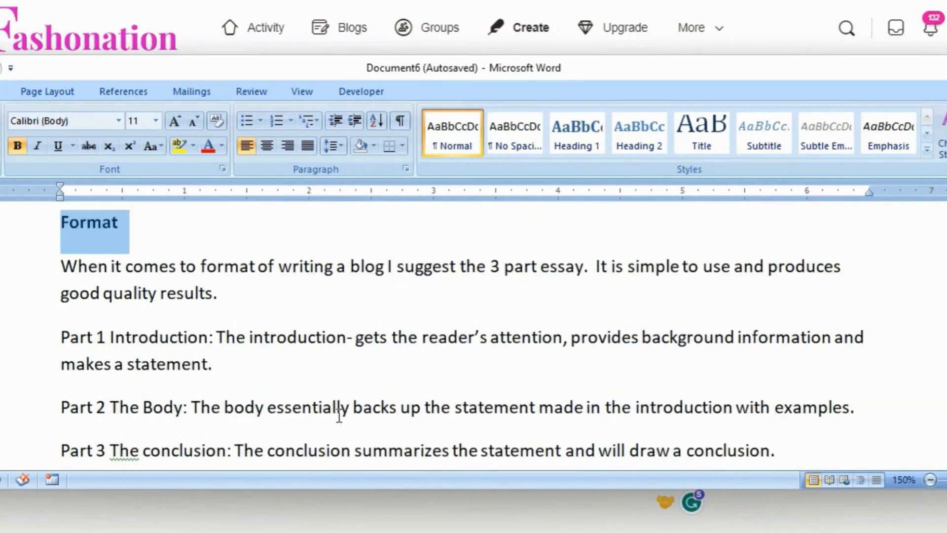
{"action": "scroll", "coordinate": [340, 416], "scroll_direction": "down", "scroll_amount": 1}
{"action": "left_click_drag", "start_coordinate": [61, 204], "coordinate": [736, 393]}
{"action": "right_click", "coordinate": [610, 342]}
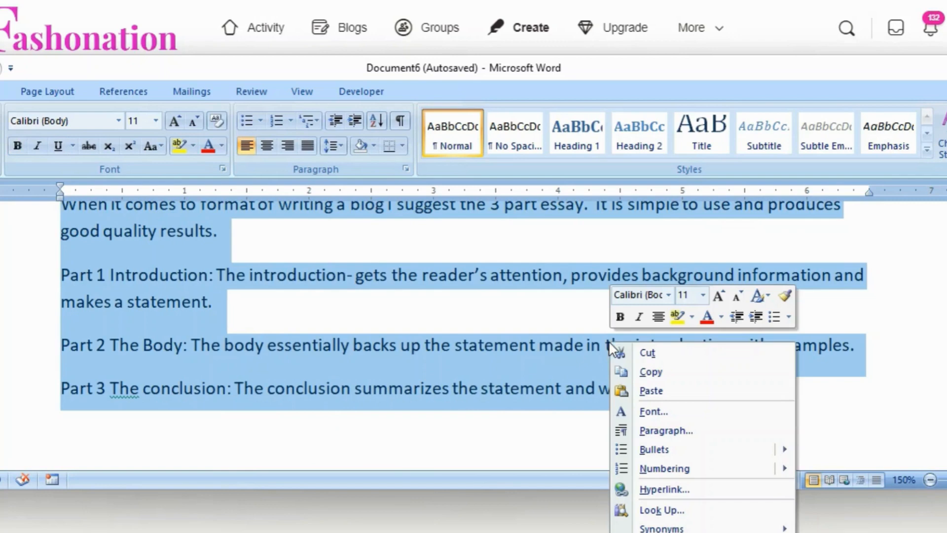
{"action": "left_click", "coordinate": [635, 375]}
- Paste the copied three-part essay text on the empty line below the blog post's "Format" heading
{"action": "left_click", "coordinate": [271, 529]}
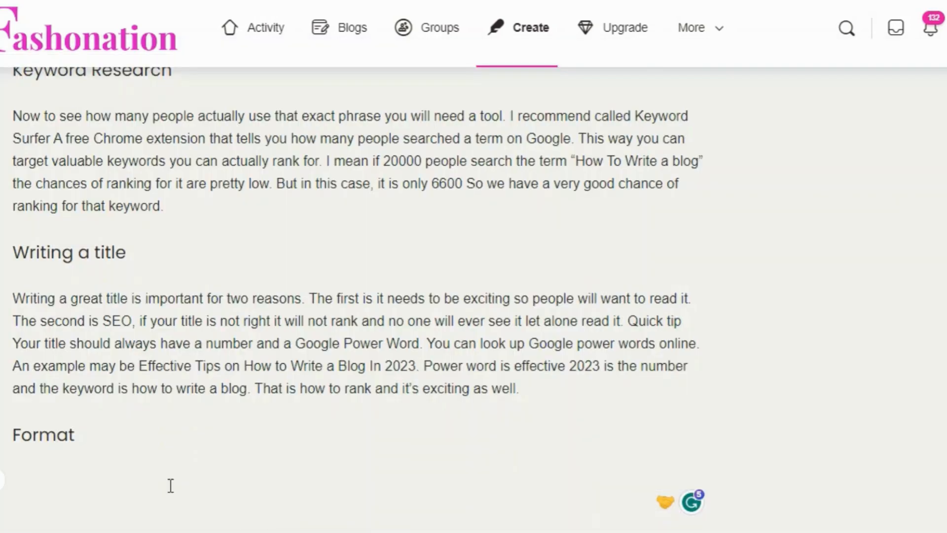
{"action": "left_click", "coordinate": [38, 475]}
{"action": "right_click", "coordinate": [38, 475]}
{"action": "left_click", "coordinate": [34, 277]}
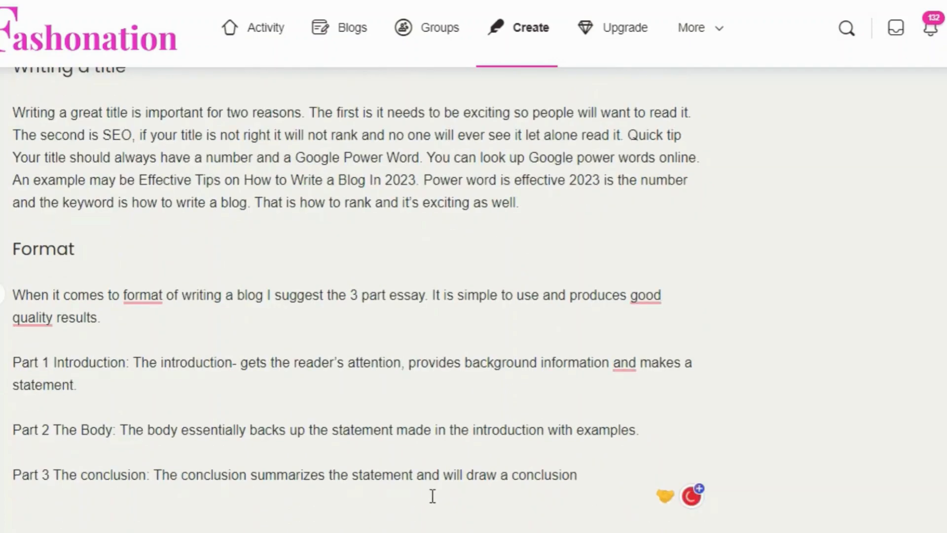
- Accept Grammarly's article "the" before "format" and its suggestion for "good quality" in the first Format paragraph
{"action": "mouse_move", "coordinate": [142, 300]}
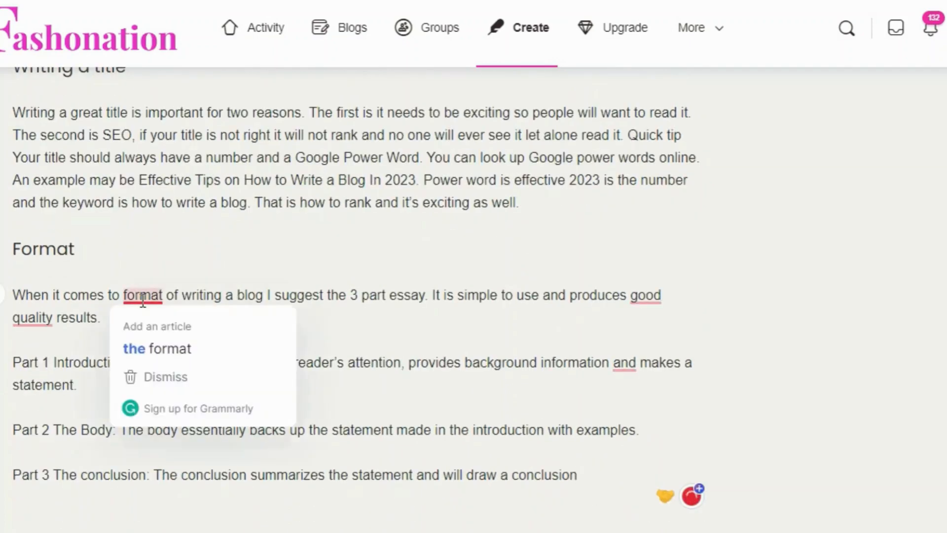
{"action": "left_click", "coordinate": [148, 347]}
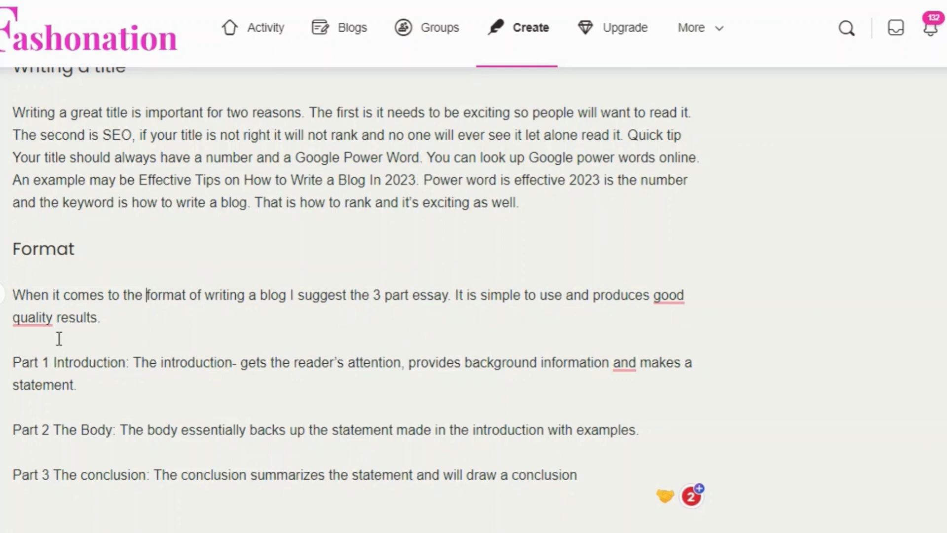
{"action": "left_click", "coordinate": [37, 317]}
{"action": "left_click", "coordinate": [49, 371]}
- Replace the opening word "Writing" of the blog post's introduction with "How to write"
{"action": "scroll", "coordinate": [49, 296], "scroll_direction": "up", "scroll_amount": 20}
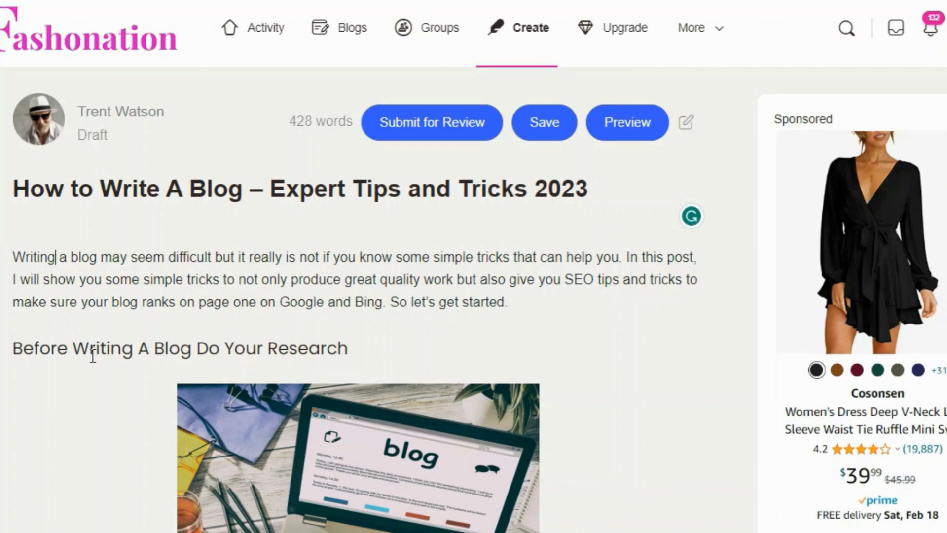
{"action": "key", "text": "BackSpace"}
{"action": "key", "text": "BackSpace"}
{"action": "key", "text": "BackSpace"}
{"action": "key", "text": "BackSpace"}
{"action": "key", "text": "BackSpace"}
{"action": "key", "text": "BackSpace"}
{"action": "key", "text": "BackSpace"}
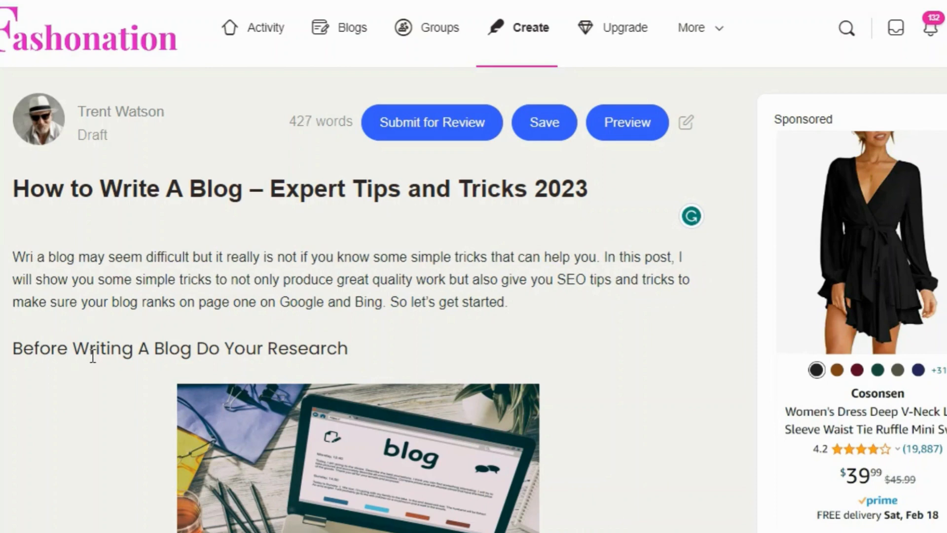
{"action": "type", "text": "How"}
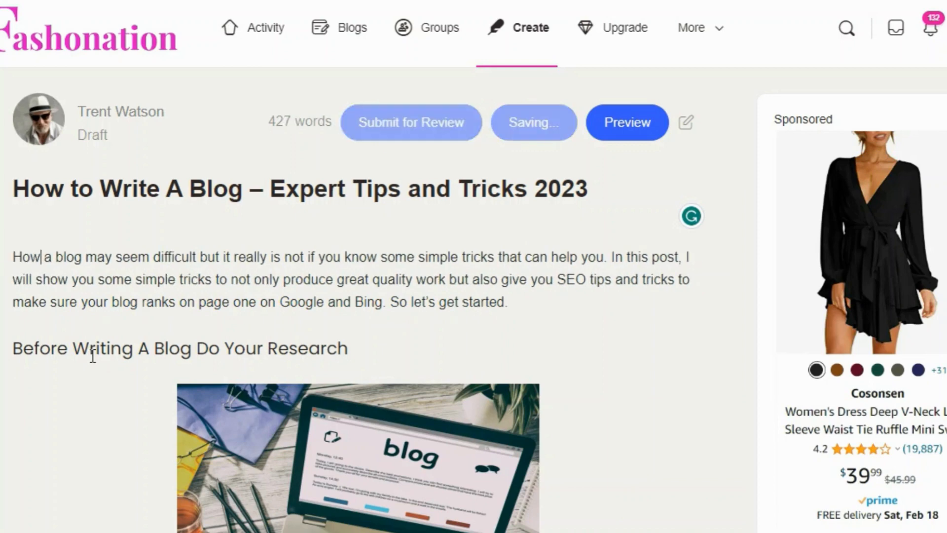
{"action": "type", "text": " to write"}
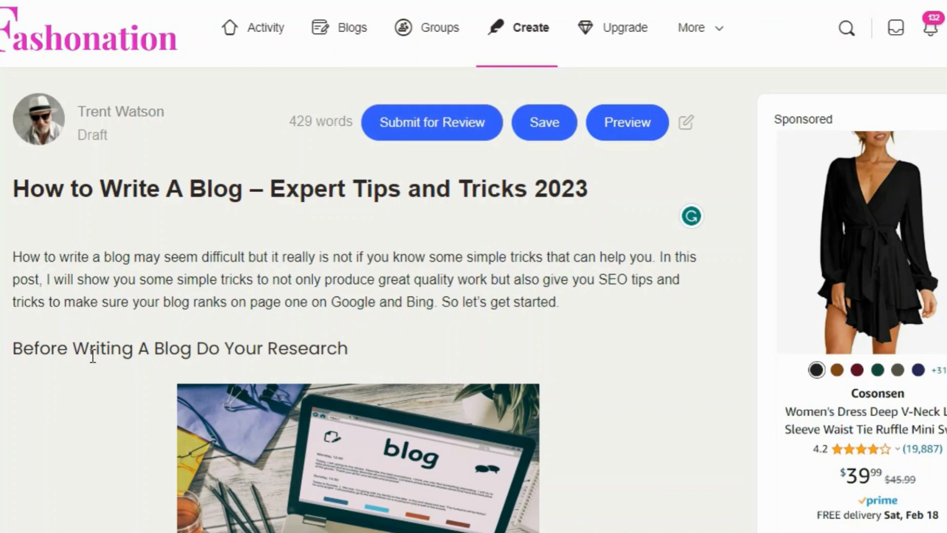
- Accept Grammarly's comma before "and" in the Part 1 Introduction paragraph under "Format"
{"action": "scroll", "coordinate": [628, 414], "scroll_direction": "down", "scroll_amount": 20}
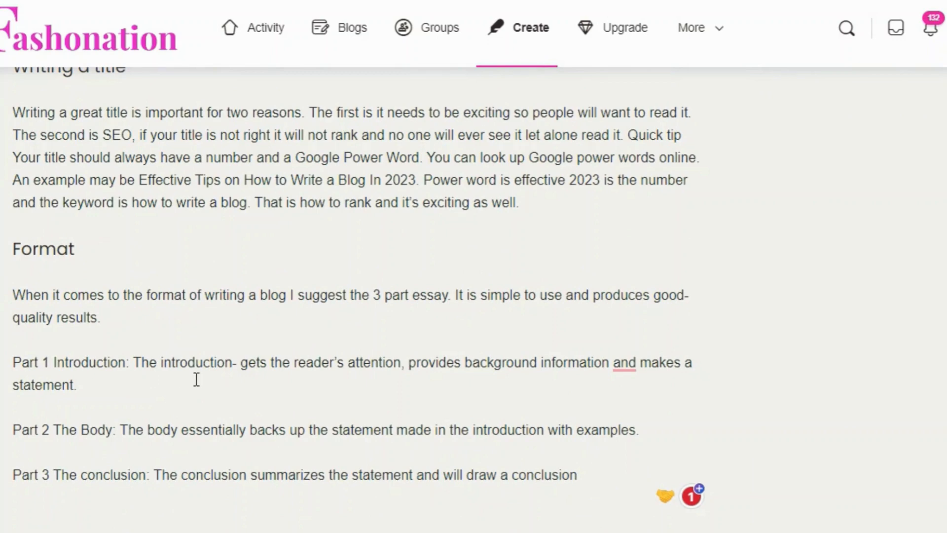
{"action": "mouse_move", "coordinate": [622, 368]}
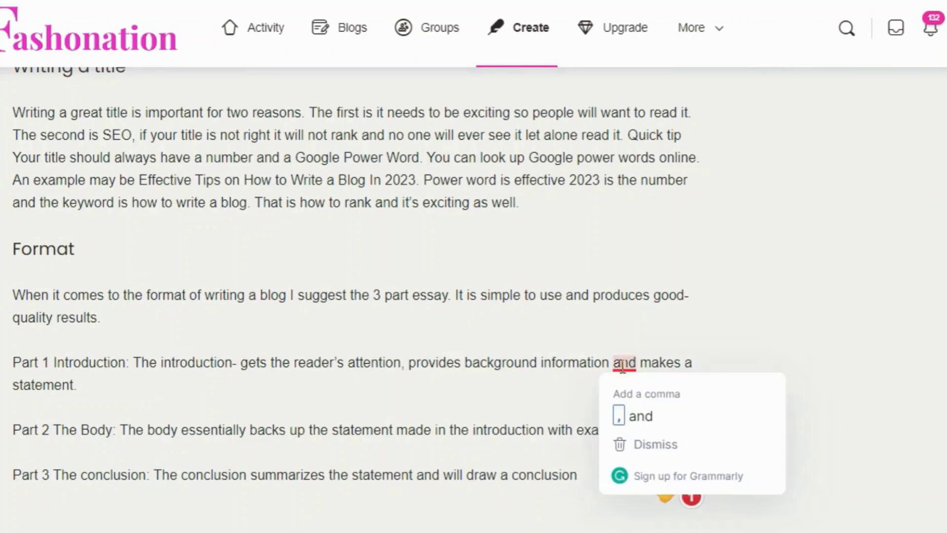
{"action": "left_click", "coordinate": [638, 415]}
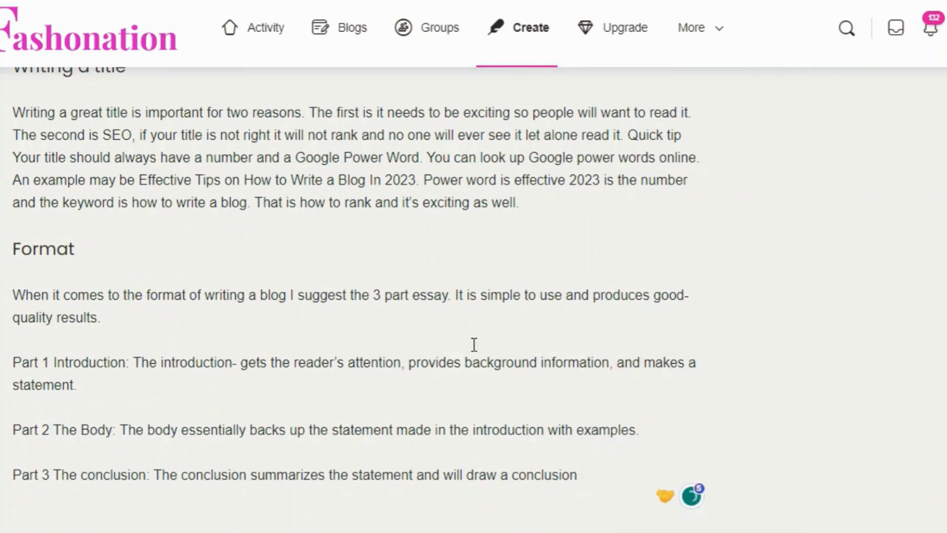
- Review the blog post from its introduction through the Keyword Research, Writing a title and Format sections
{"action": "scroll", "coordinate": [474, 345], "scroll_direction": "up", "scroll_amount": 8}
{"action": "scroll", "coordinate": [314, 380], "scroll_direction": "down", "scroll_amount": 8}
{"action": "scroll", "coordinate": [99, 429], "scroll_direction": "up", "scroll_amount": 8}
{"action": "scroll", "coordinate": [102, 429], "scroll_direction": "up", "scroll_amount": 8}
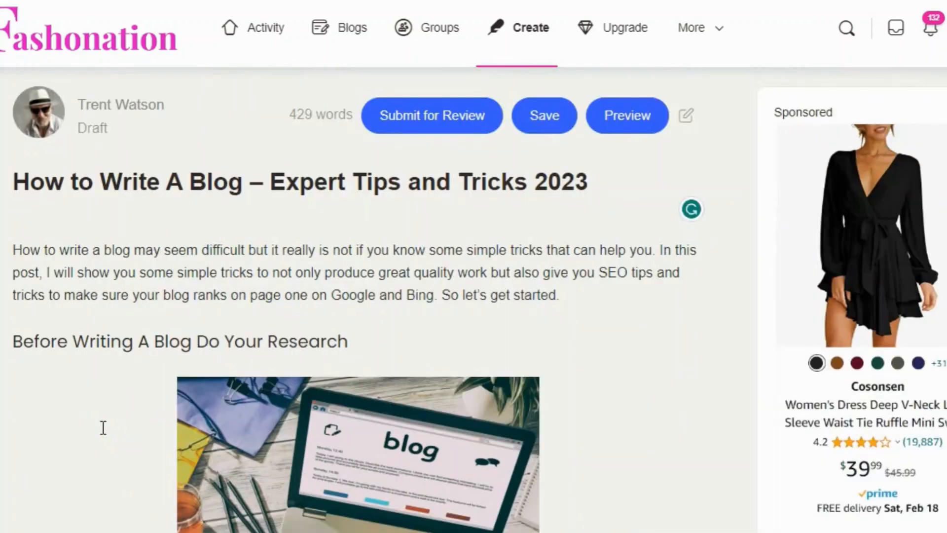
{"action": "scroll", "coordinate": [103, 428], "scroll_direction": "down", "scroll_amount": 8}
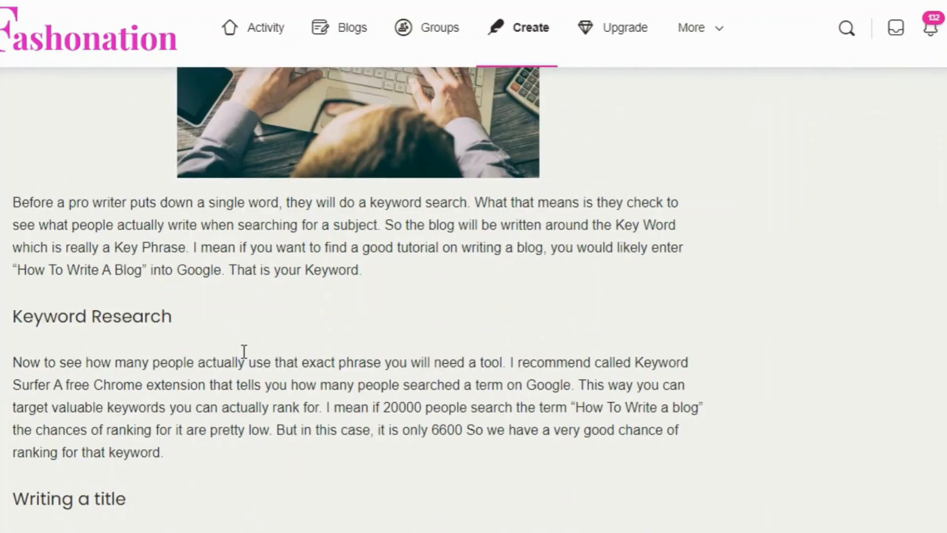
{"action": "scroll", "coordinate": [246, 395], "scroll_direction": "down", "scroll_amount": 6}
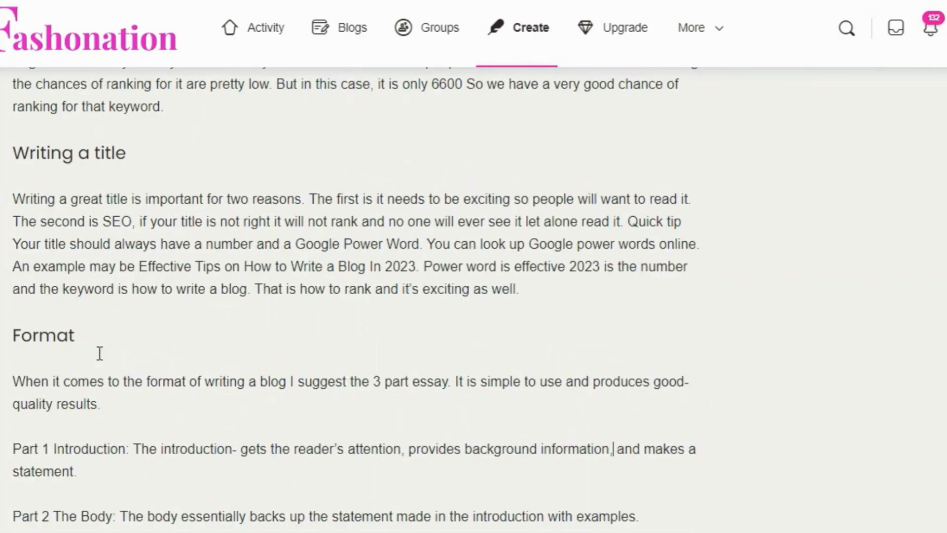
{"action": "scroll", "coordinate": [148, 372], "scroll_direction": "up", "scroll_amount": 5}
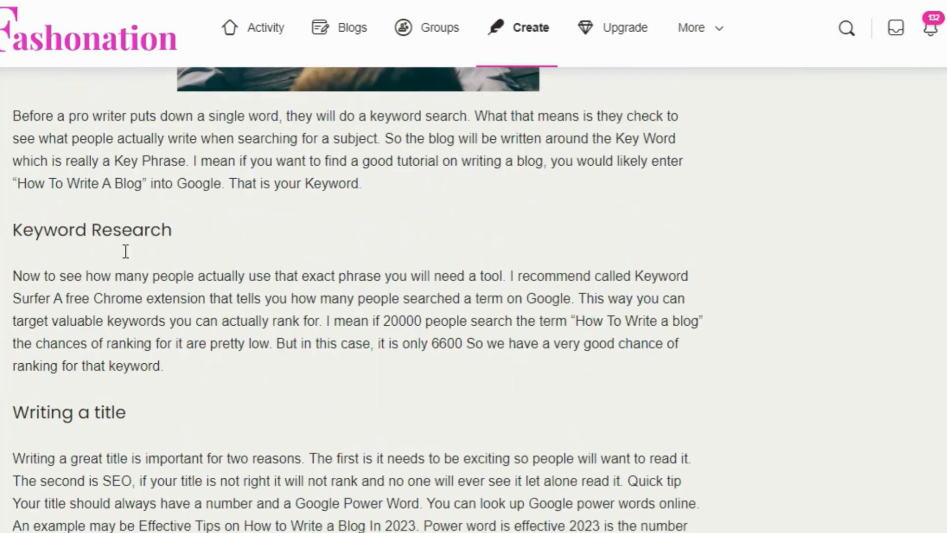
{"action": "scroll", "coordinate": [254, 368], "scroll_direction": "down", "scroll_amount": 6}
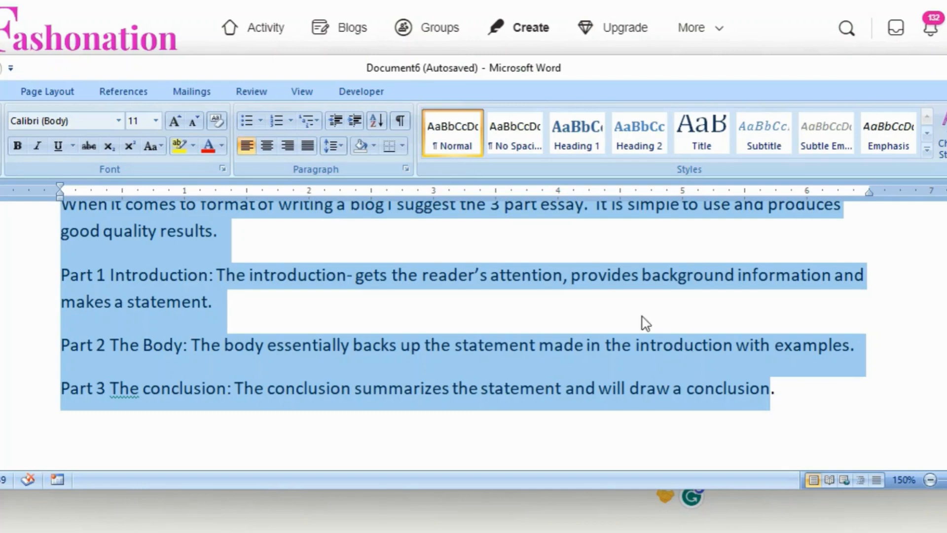
- Copy the "Use Headers" heading from the Word document
{"action": "scroll", "coordinate": [651, 330], "scroll_direction": "down", "scroll_amount": 5}
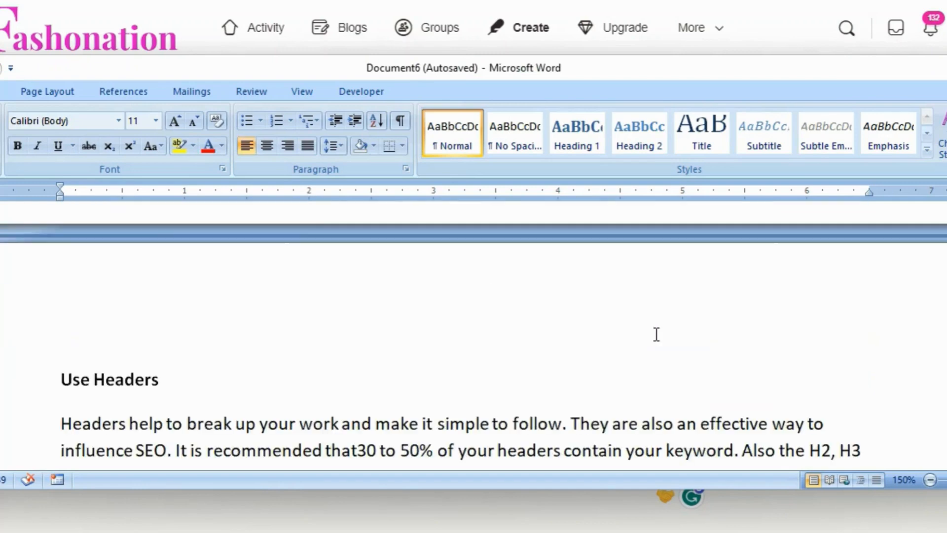
{"action": "left_click_drag", "start_coordinate": [239, 372], "coordinate": [63, 368]}
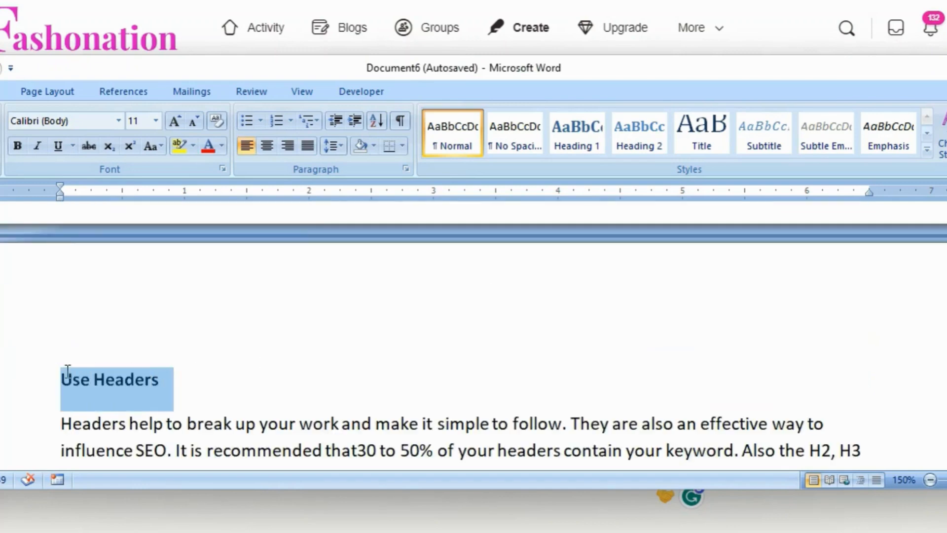
{"action": "right_click", "coordinate": [135, 371]}
{"action": "left_click", "coordinate": [173, 400]}
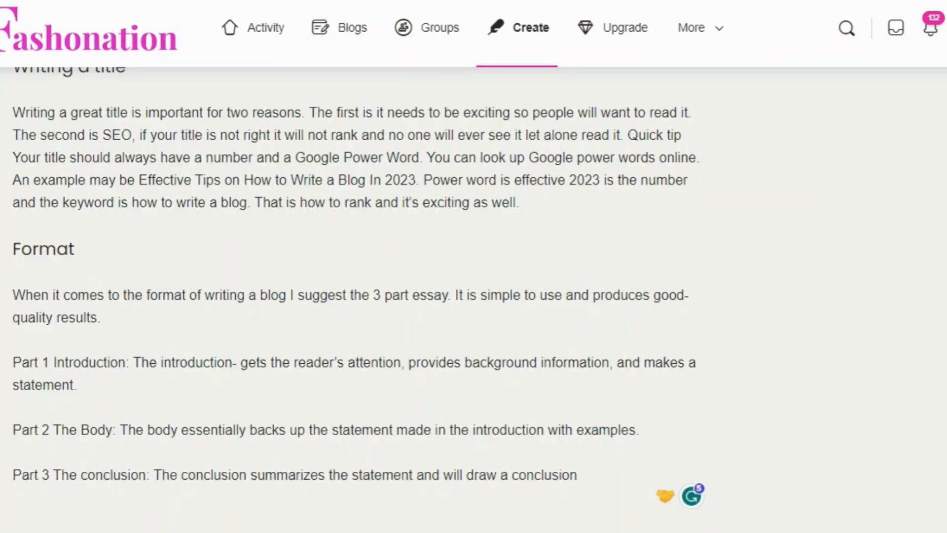
{"action": "left_click", "coordinate": [596, 473]}
{"action": "key", "text": "Return"}
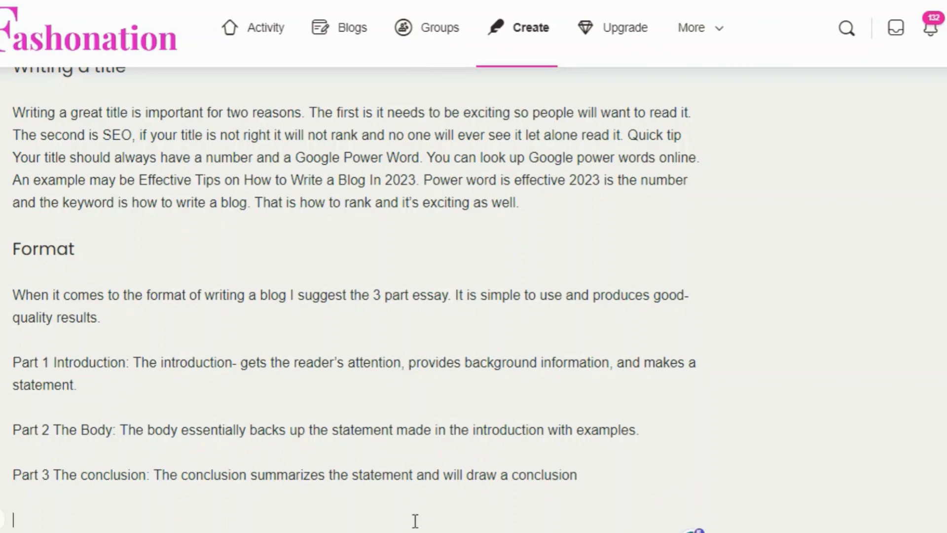
{"action": "right_click", "coordinate": [65, 524]}
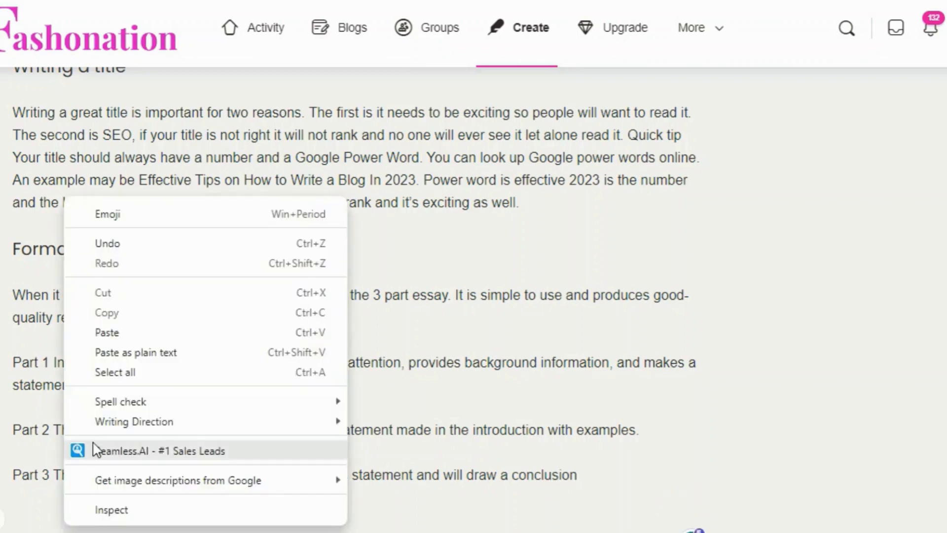
{"action": "left_click", "coordinate": [109, 334]}
{"action": "left_click_drag", "start_coordinate": [97, 521], "coordinate": [10, 521]}
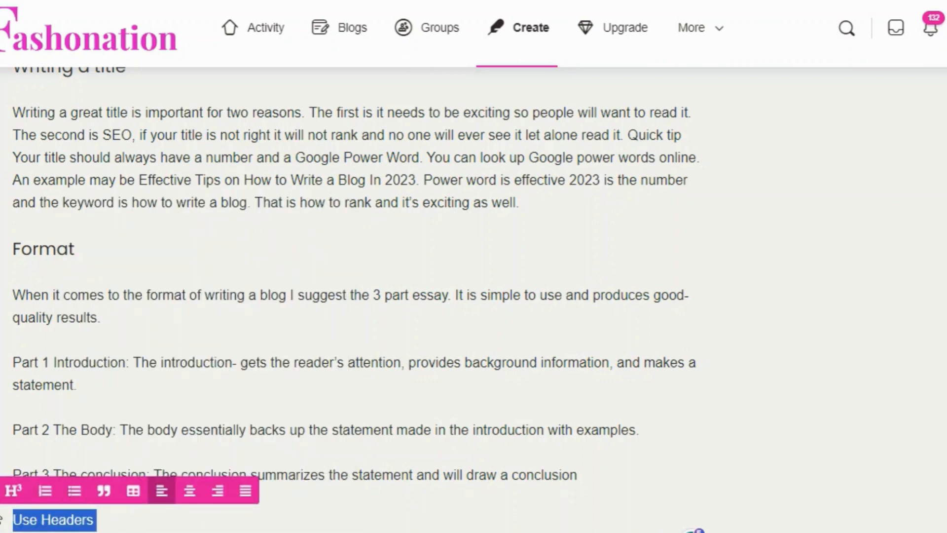
{"action": "left_click", "coordinate": [13, 490]}
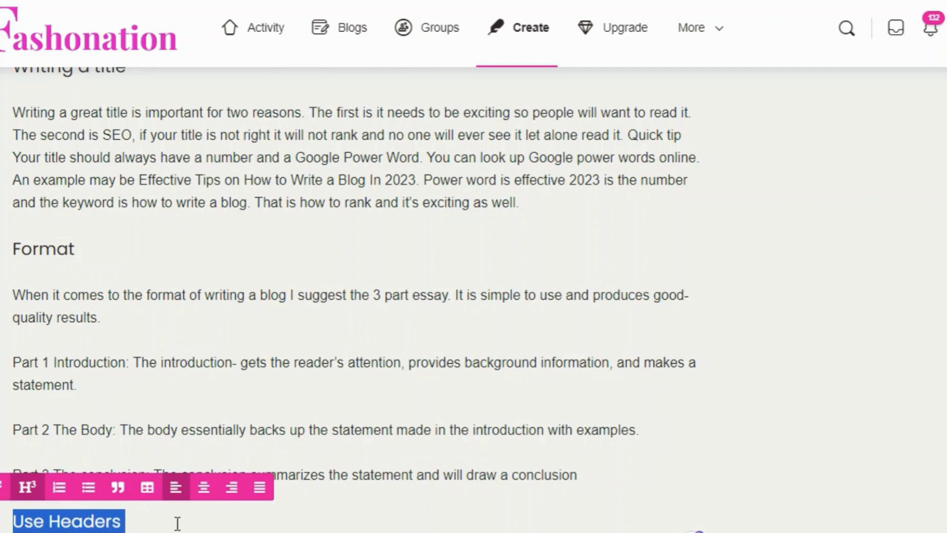
{"action": "key", "text": "BackSpace"}
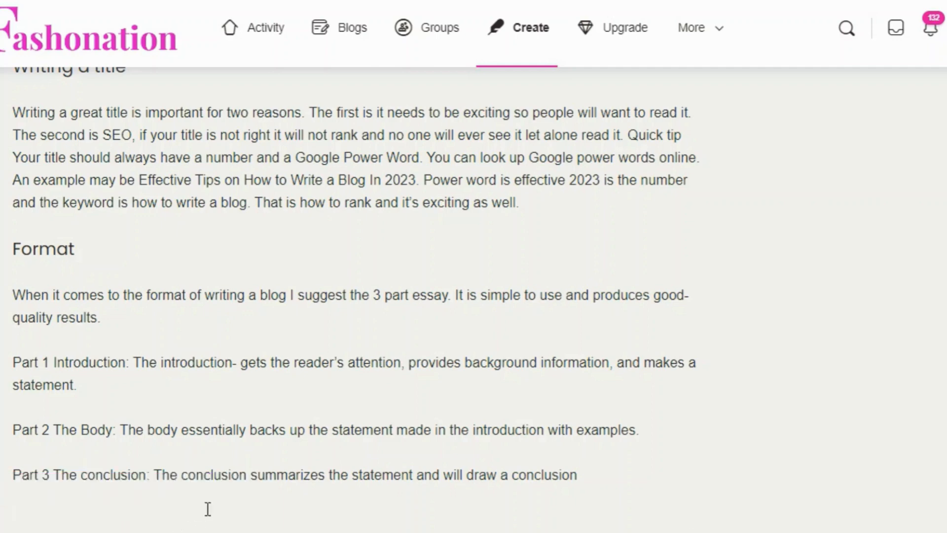
- Paste "Use Headers" on a new line below the Part 3 paragraph, make it an H3 heading, and place the cursor under it
{"action": "scroll", "coordinate": [231, 509], "scroll_direction": "down", "scroll_amount": 2}
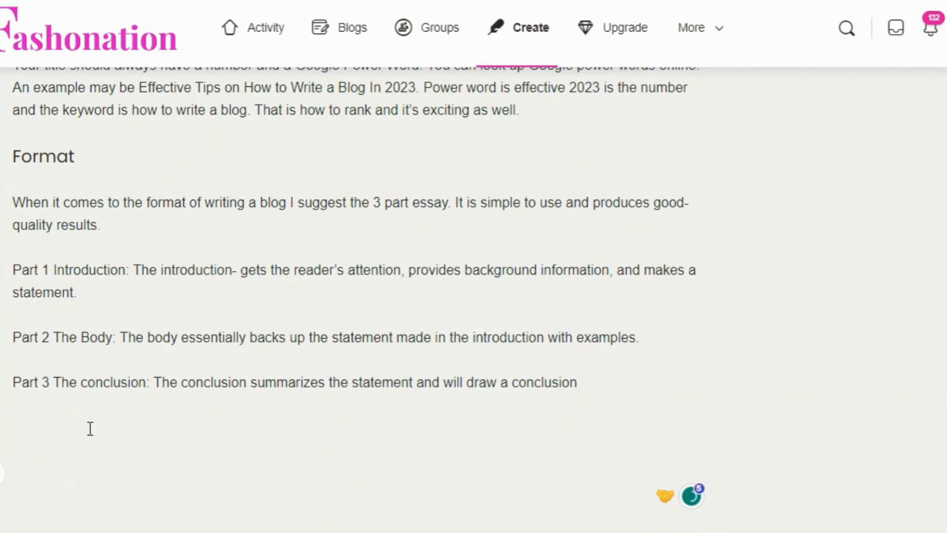
{"action": "scroll", "coordinate": [102, 428], "scroll_direction": "up", "scroll_amount": 1}
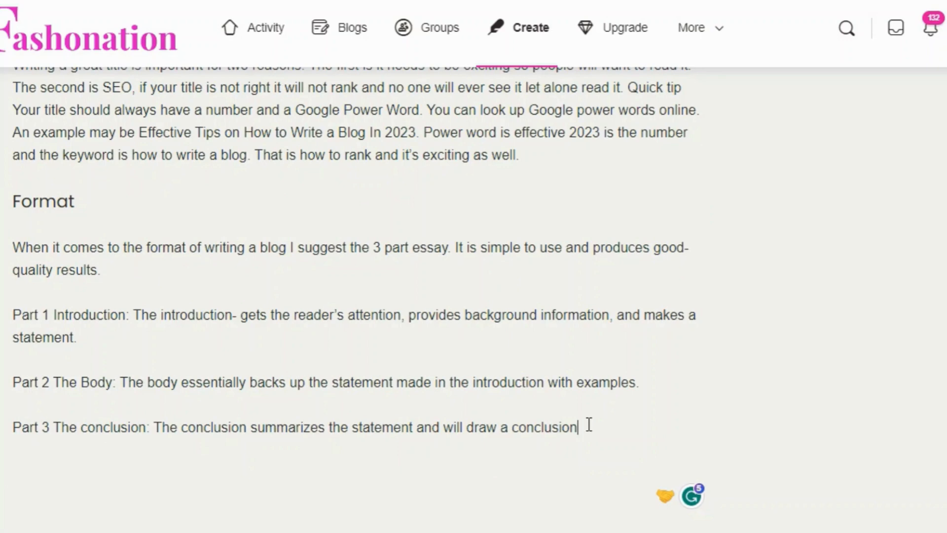
{"action": "key", "text": "Return"}
{"action": "scroll", "coordinate": [567, 439], "scroll_direction": "down", "scroll_amount": 1}
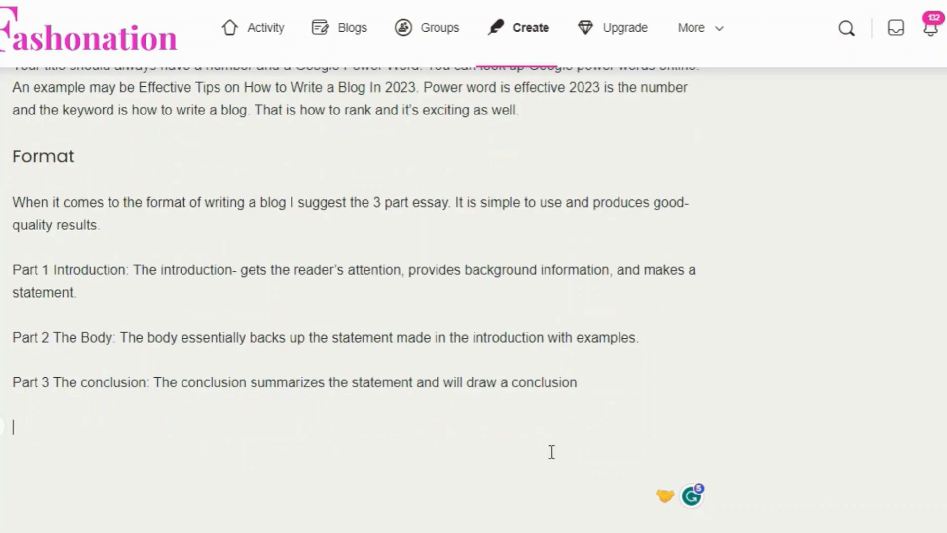
{"action": "right_click", "coordinate": [44, 429]}
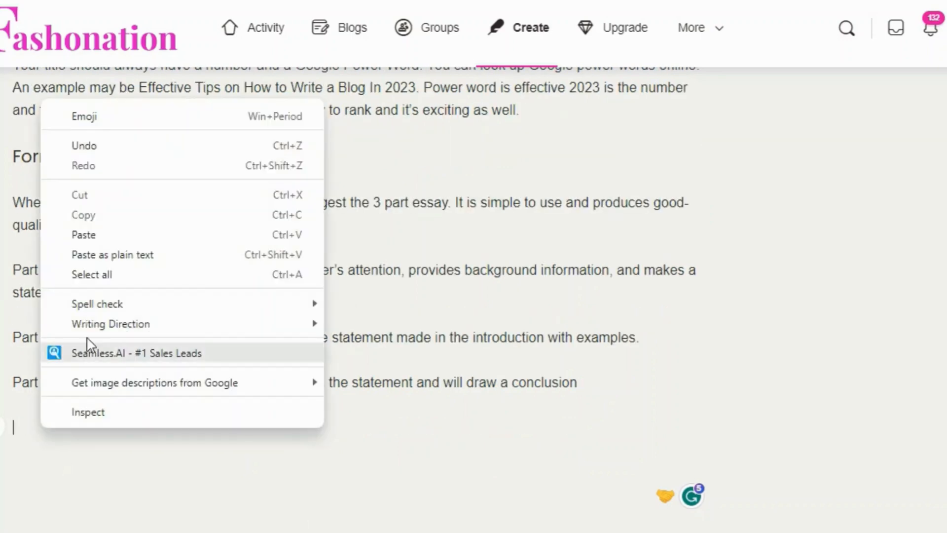
{"action": "left_click", "coordinate": [95, 236]}
{"action": "left_click_drag", "start_coordinate": [133, 441], "coordinate": [12, 428]}
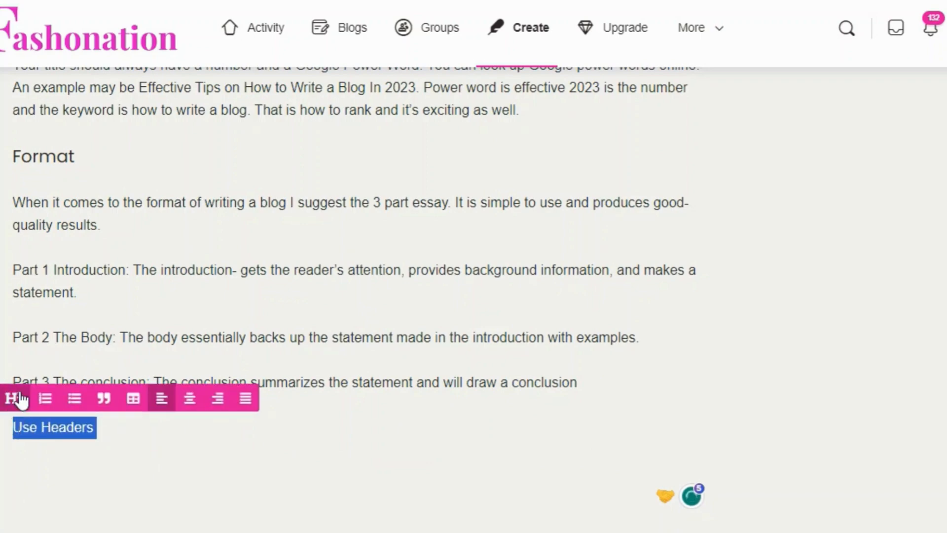
{"action": "left_click", "coordinate": [20, 400]}
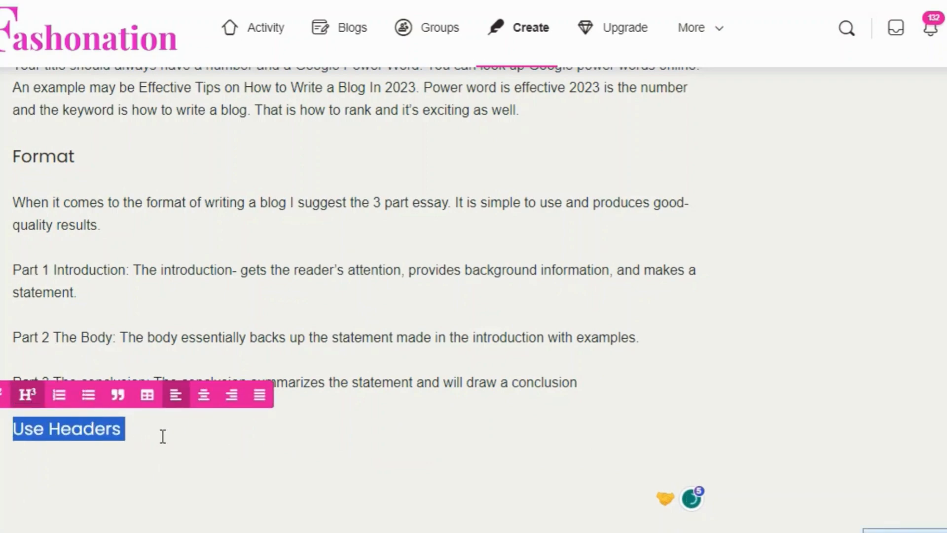
{"action": "left_click", "coordinate": [439, 379]}
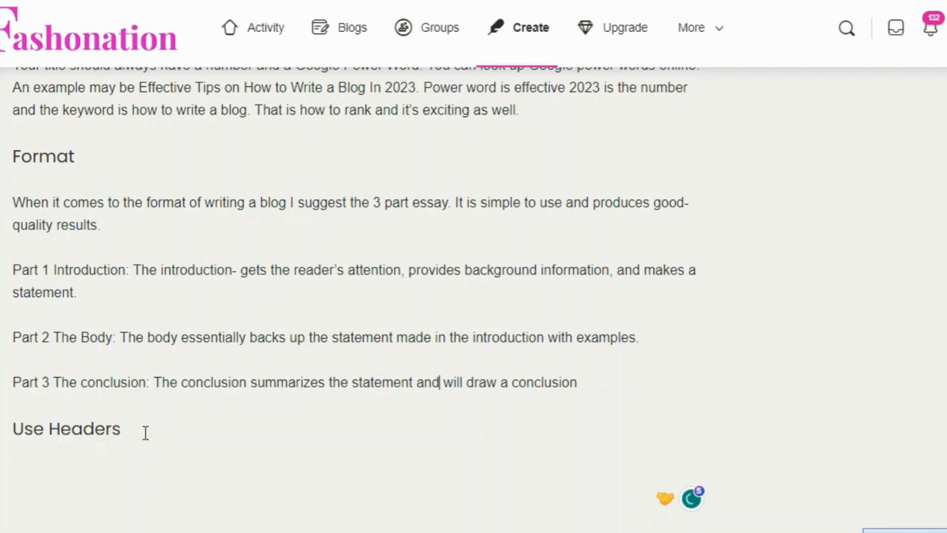
{"action": "left_click", "coordinate": [217, 459]}
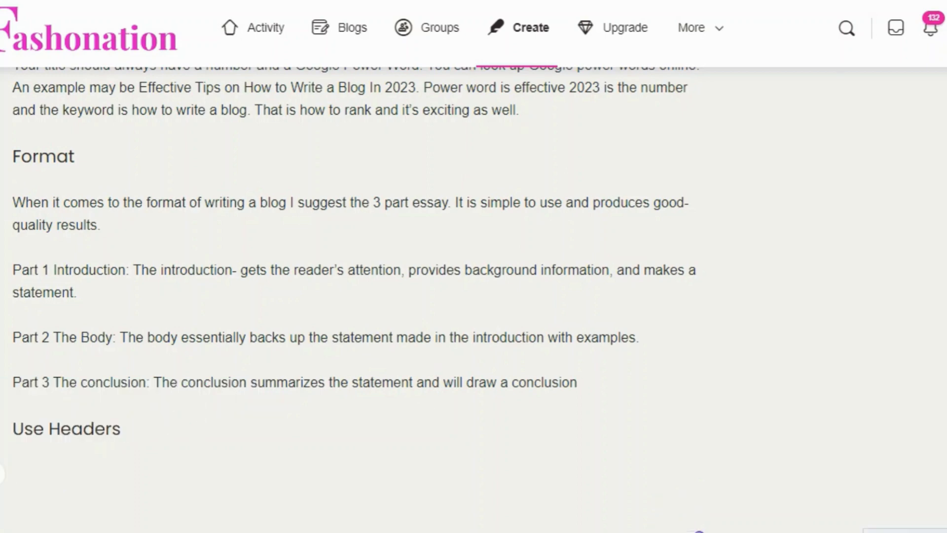
- Switch to the Word document and copy the paragraph under "Use Headers", from "Headers help to break up" through "1 H1 header."
{"action": "key", "text": "alt+Tab"}
{"action": "scroll", "coordinate": [463, 387], "scroll_direction": "down", "scroll_amount": 2}
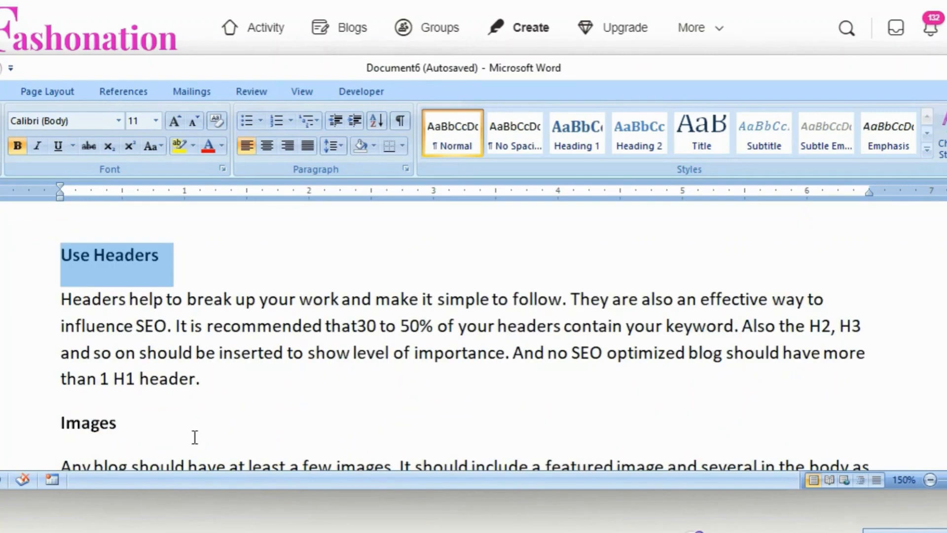
{"action": "left_click_drag", "start_coordinate": [205, 384], "coordinate": [88, 321]}
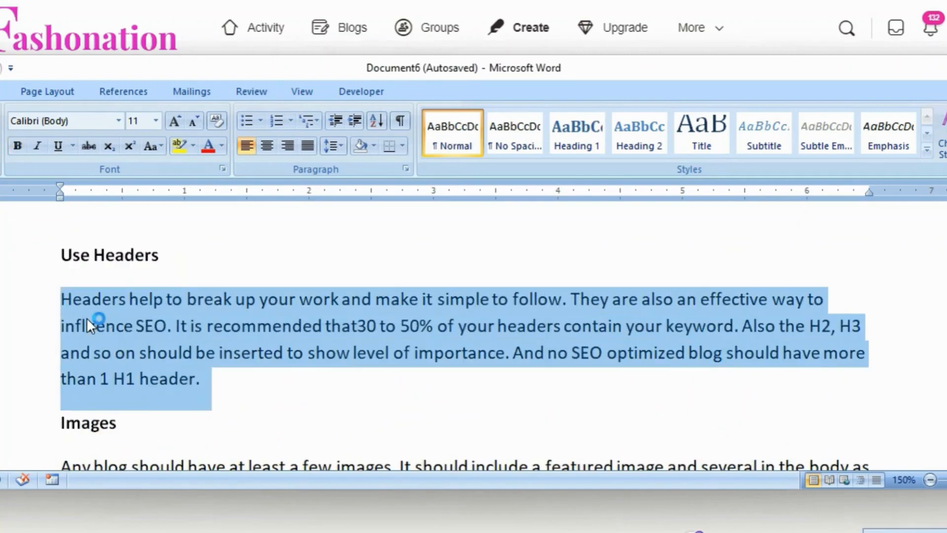
{"action": "right_click", "coordinate": [87, 318]}
{"action": "left_click", "coordinate": [133, 332]}
- Switch back to the blog post and paste the copied paragraph below the "Use Headers" heading
{"action": "key", "text": "alt+Tab"}
{"action": "right_click", "coordinate": [31, 470]}
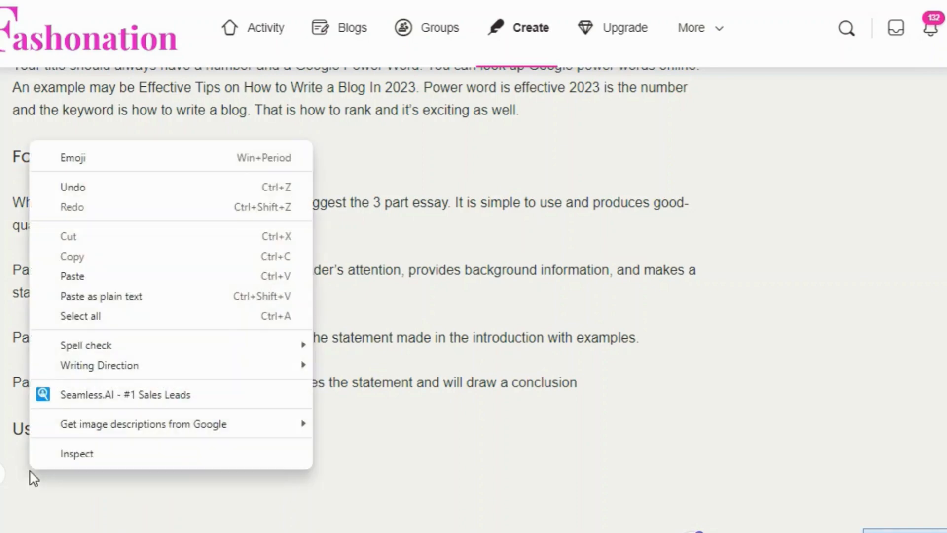
{"action": "left_click", "coordinate": [74, 275]}
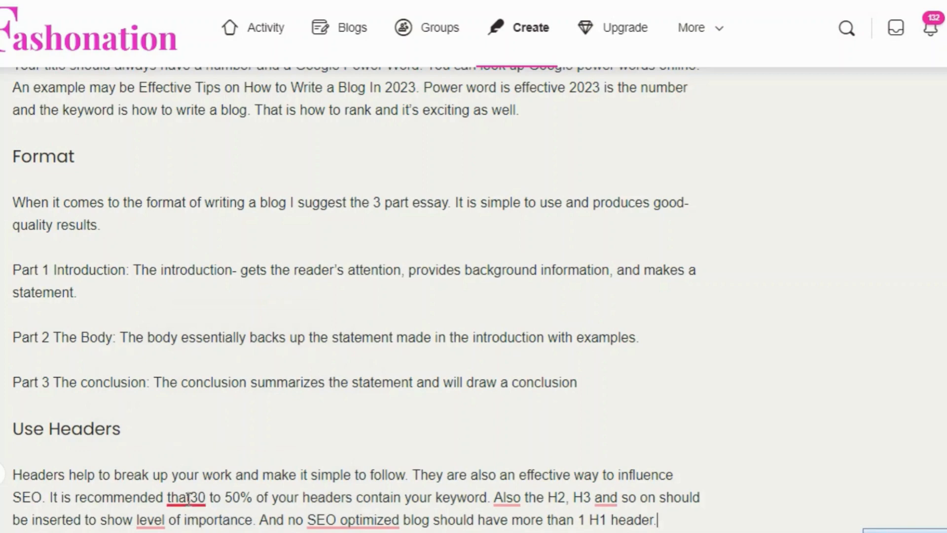
- Accept Grammarly's corrections "that 30" and "SEO-optimized" in the Use Headers paragraph
{"action": "mouse_move", "coordinate": [191, 492]}
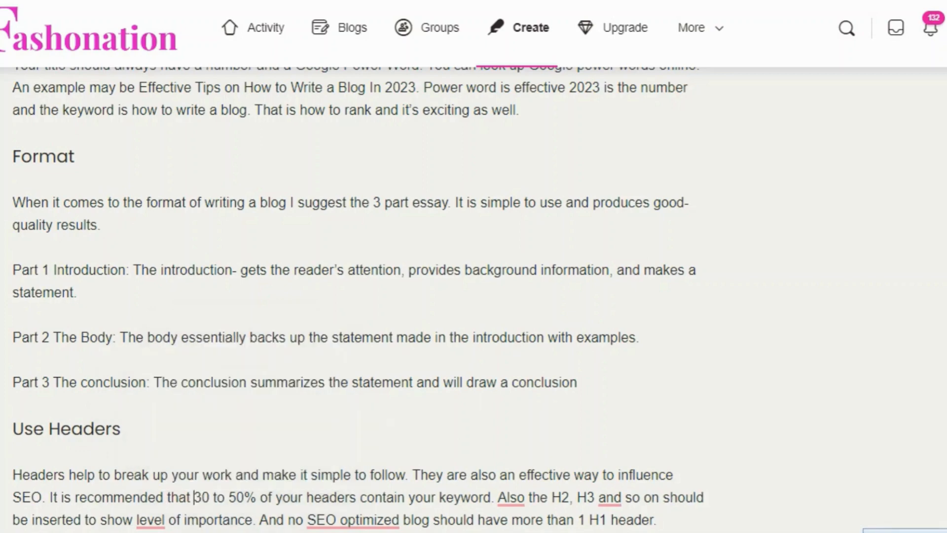
{"action": "left_click", "coordinate": [191, 380]}
{"action": "mouse_move", "coordinate": [347, 520]}
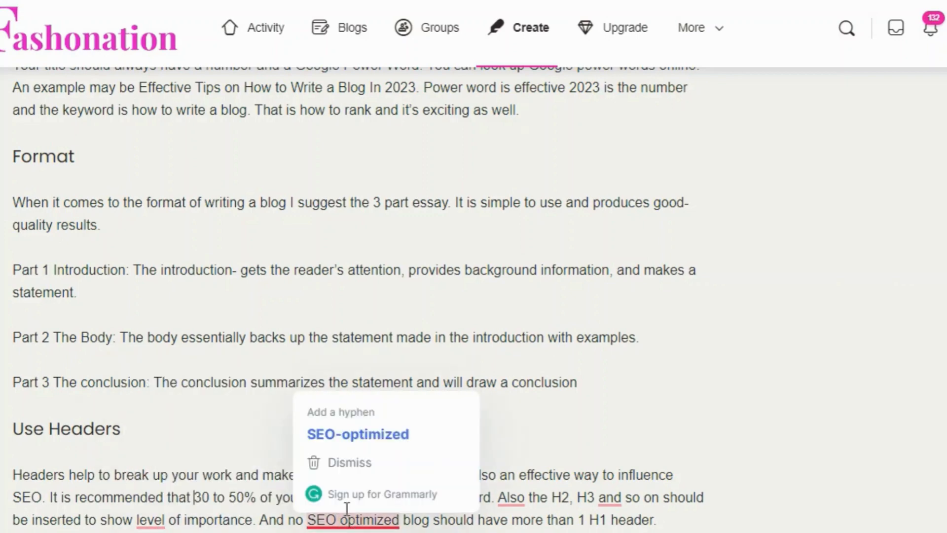
{"action": "left_click", "coordinate": [354, 433]}
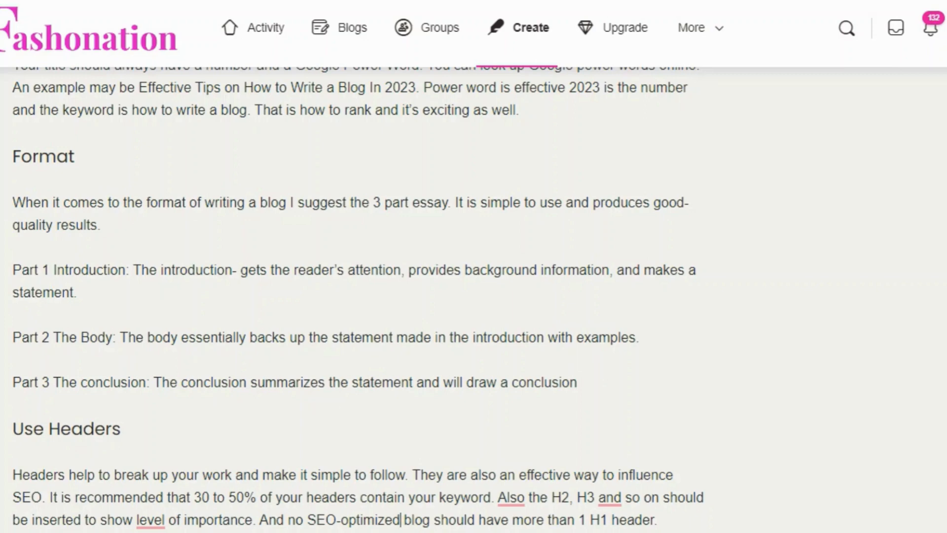
- Accept Grammarly's comma corrections after "Also" and "H3" in the Use Headers paragraph
{"action": "mouse_move", "coordinate": [514, 496]}
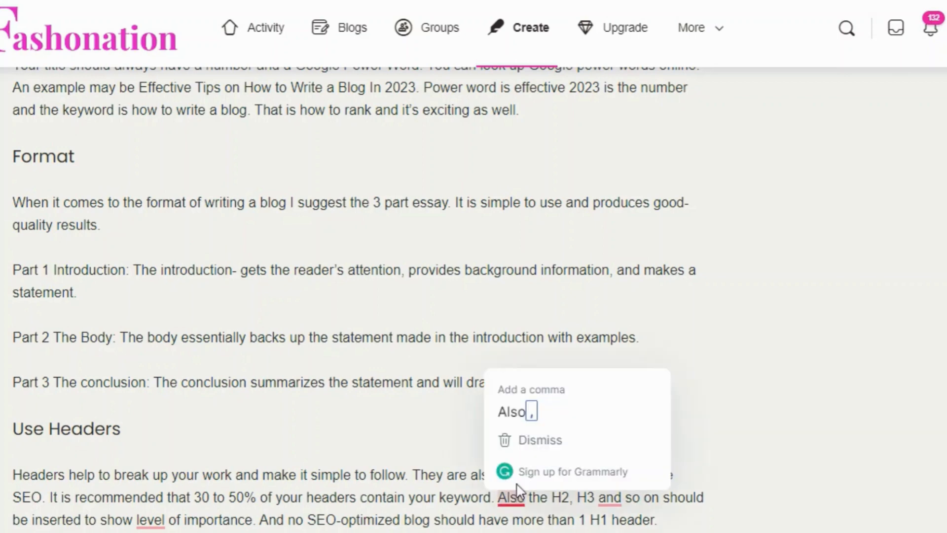
{"action": "left_click", "coordinate": [514, 411]}
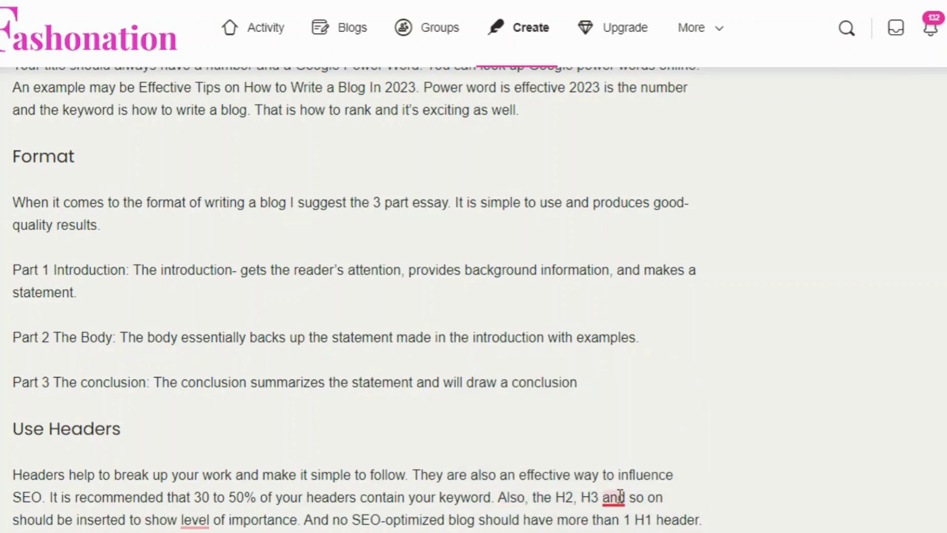
{"action": "mouse_move", "coordinate": [614, 496]}
{"action": "left_click", "coordinate": [628, 408]}
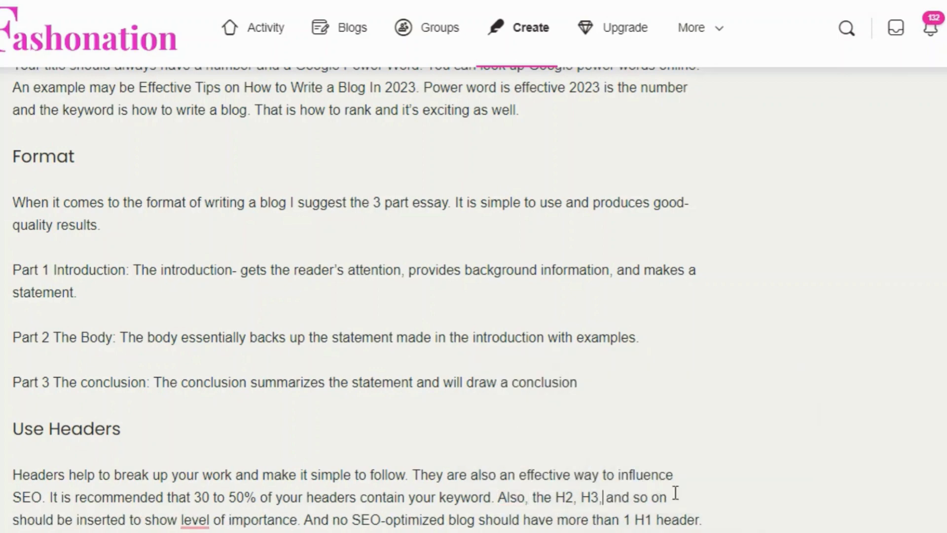
- Insert the image "How to write a blog - writing on keyboard" on a new line below the Use Headers paragraph and place the cursor below it
{"action": "left_click", "coordinate": [714, 525]}
{"action": "scroll", "coordinate": [103, 416], "scroll_direction": "down", "scroll_amount": 2}
{"action": "left_click", "coordinate": [40, 445]}
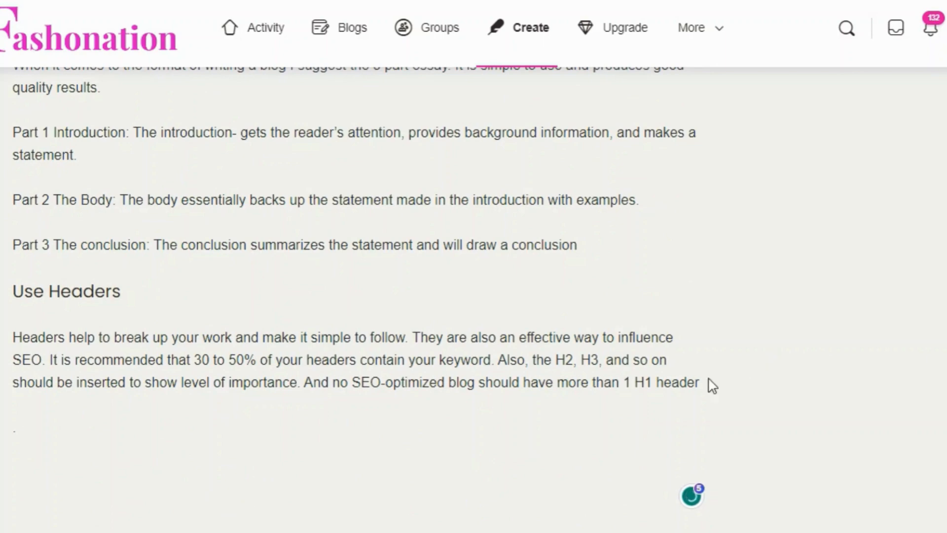
{"action": "key", "text": "Return"}
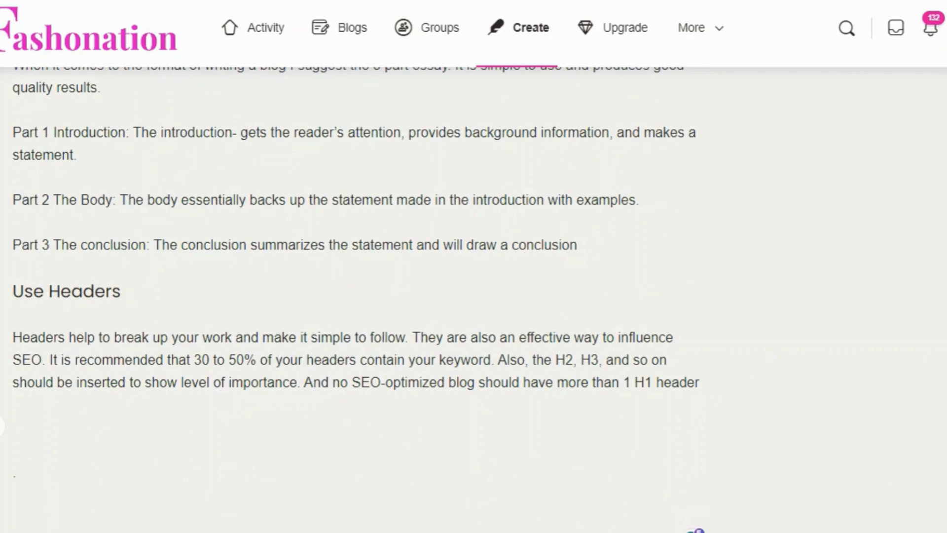
{"action": "left_click", "coordinate": [1, 431]}
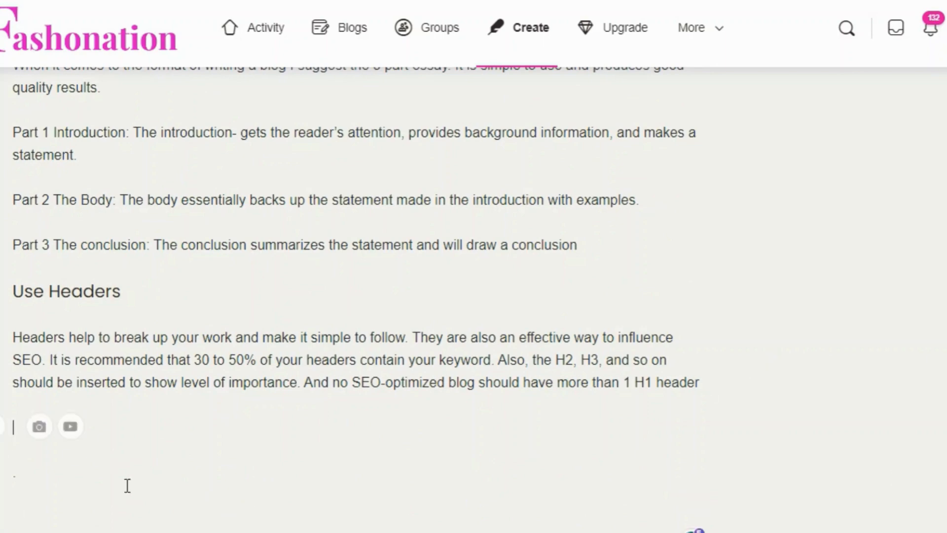
{"action": "left_click", "coordinate": [34, 433]}
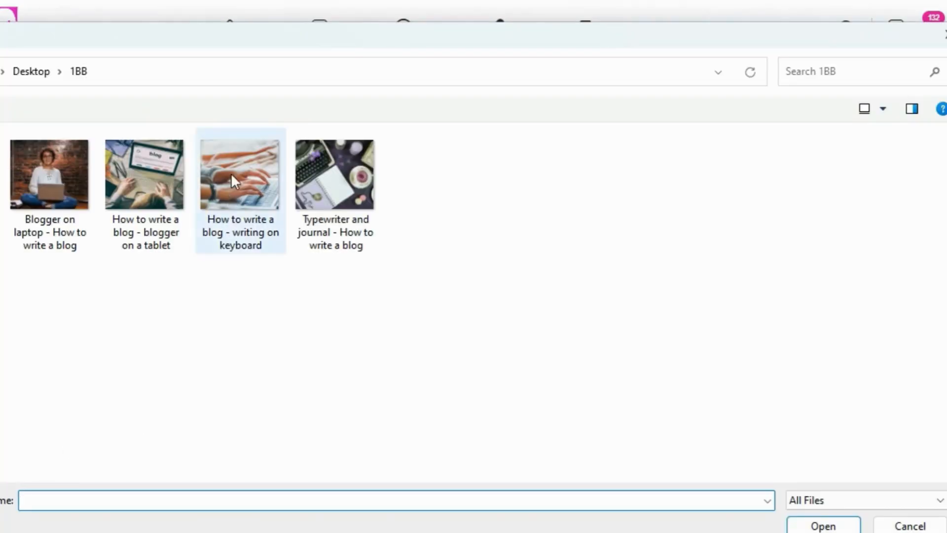
{"action": "double_click", "coordinate": [231, 171]}
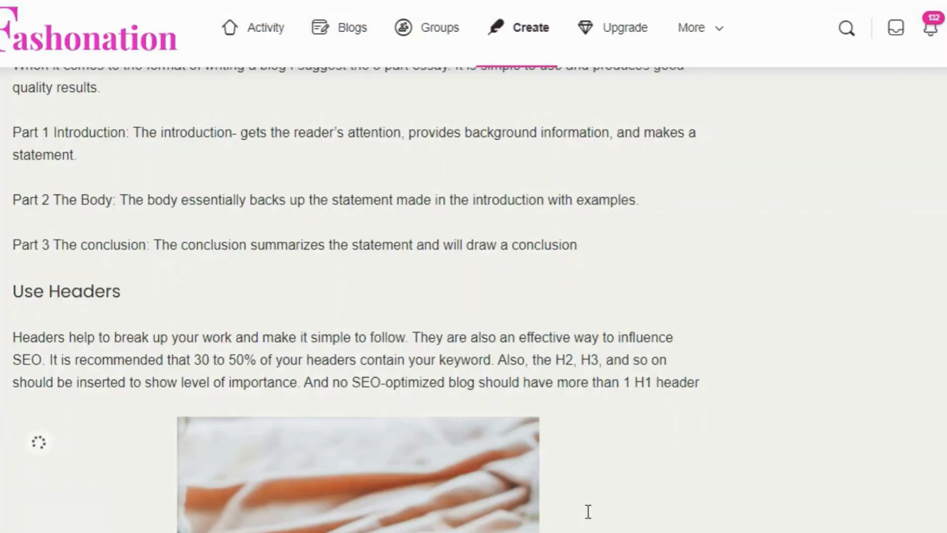
{"action": "scroll", "coordinate": [590, 506], "scroll_direction": "down", "scroll_amount": 4}
{"action": "scroll", "coordinate": [596, 496], "scroll_direction": "down", "scroll_amount": 2}
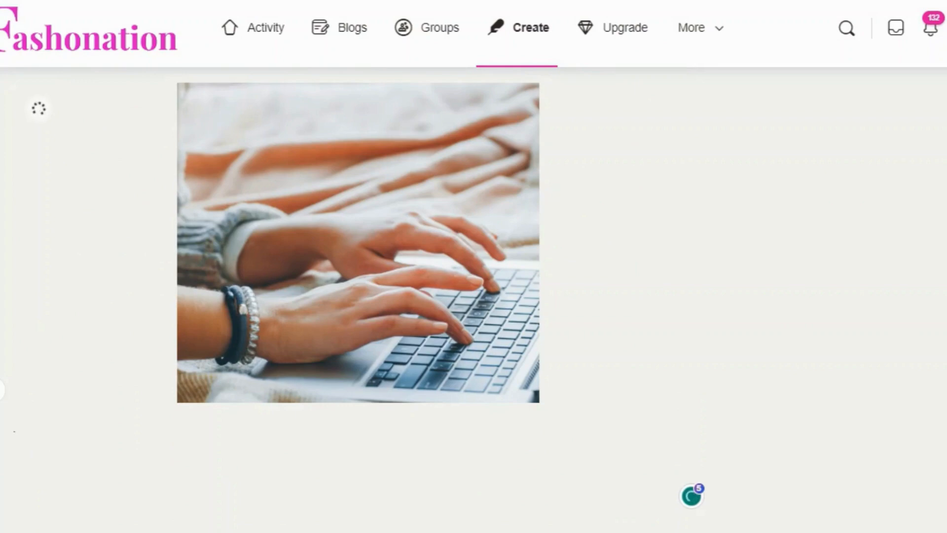
{"action": "left_click", "coordinate": [582, 380]}
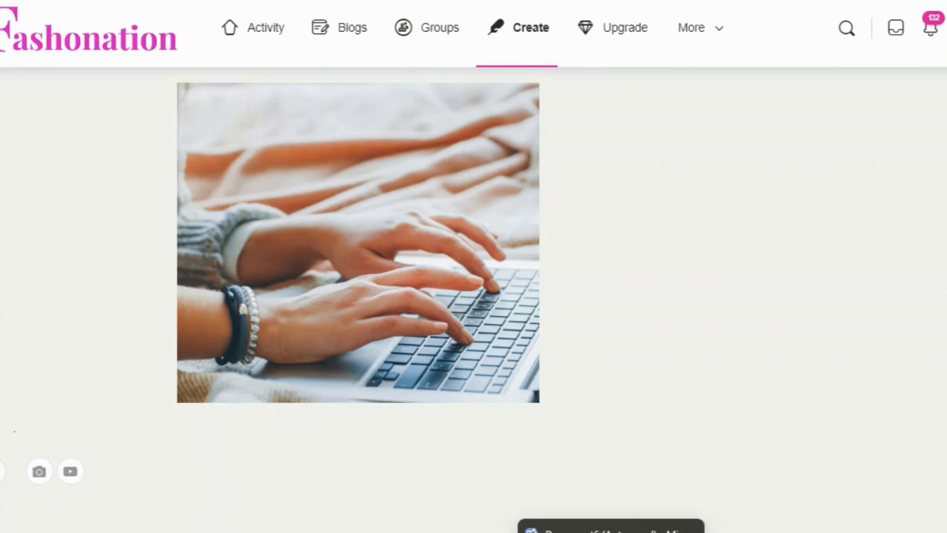
- Switch to the Word document, copy the heading "Images", and return to the blog post
{"action": "left_click", "coordinate": [611, 532]}
{"action": "scroll", "coordinate": [362, 323], "scroll_direction": "down", "scroll_amount": 2}
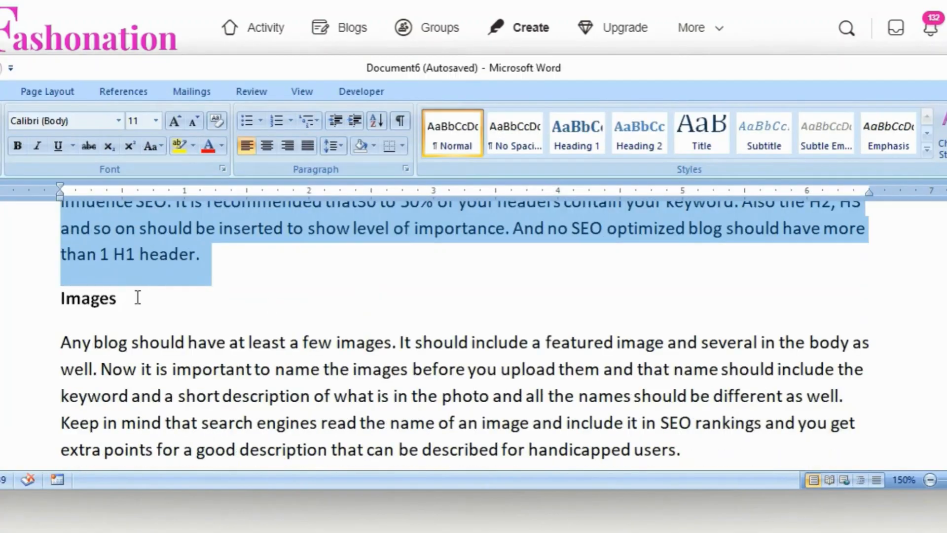
{"action": "left_click_drag", "start_coordinate": [138, 298], "coordinate": [66, 301]}
{"action": "right_click", "coordinate": [67, 301]}
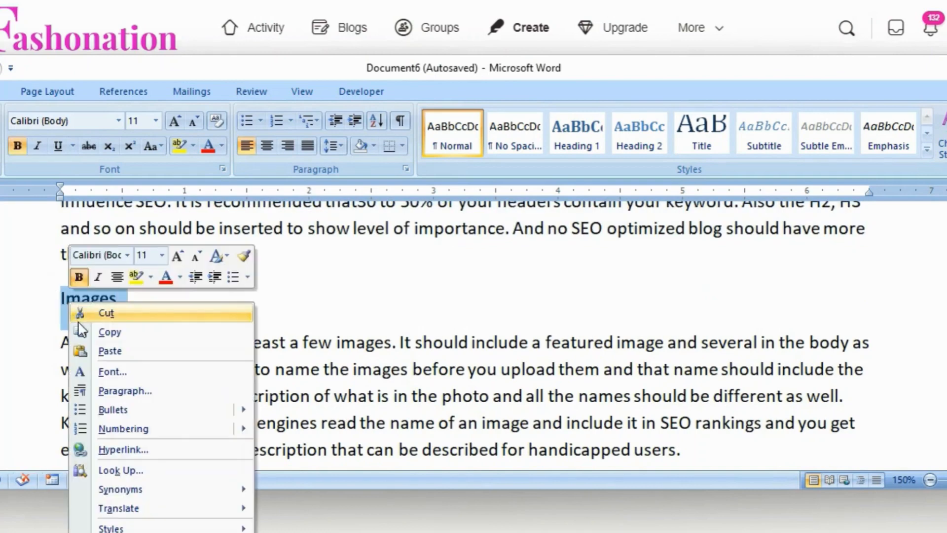
{"action": "left_click", "coordinate": [119, 332]}
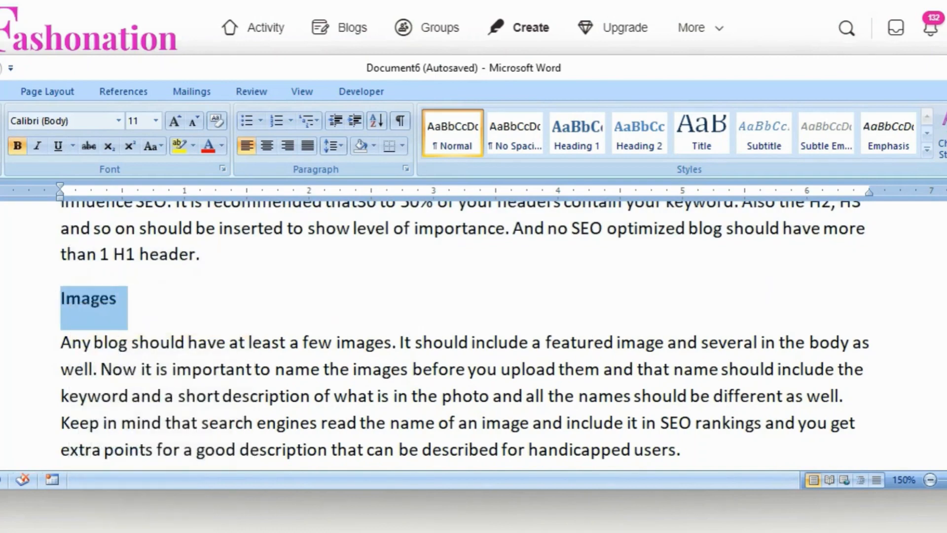
{"action": "left_click", "coordinate": [267, 532]}
{"action": "right_click", "coordinate": [22, 466]}
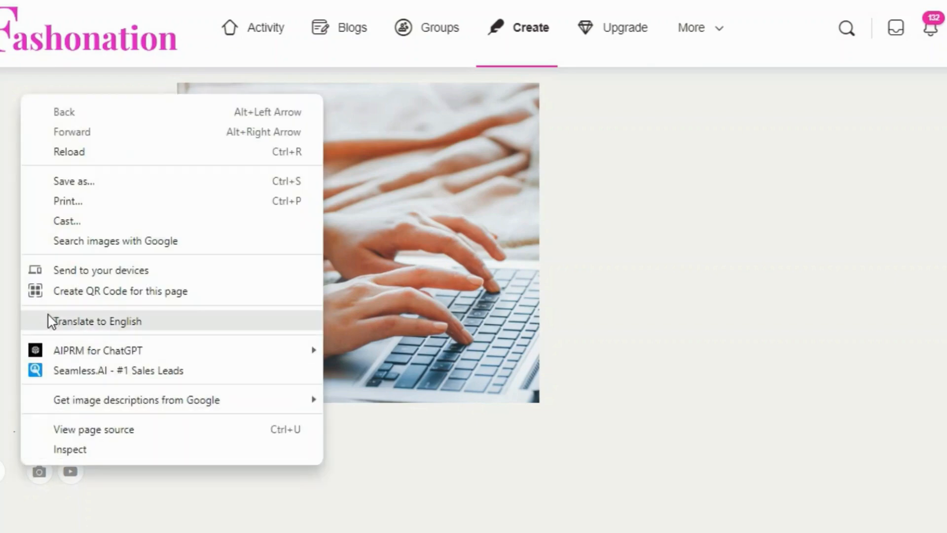
{"action": "left_click", "coordinate": [8, 489]}
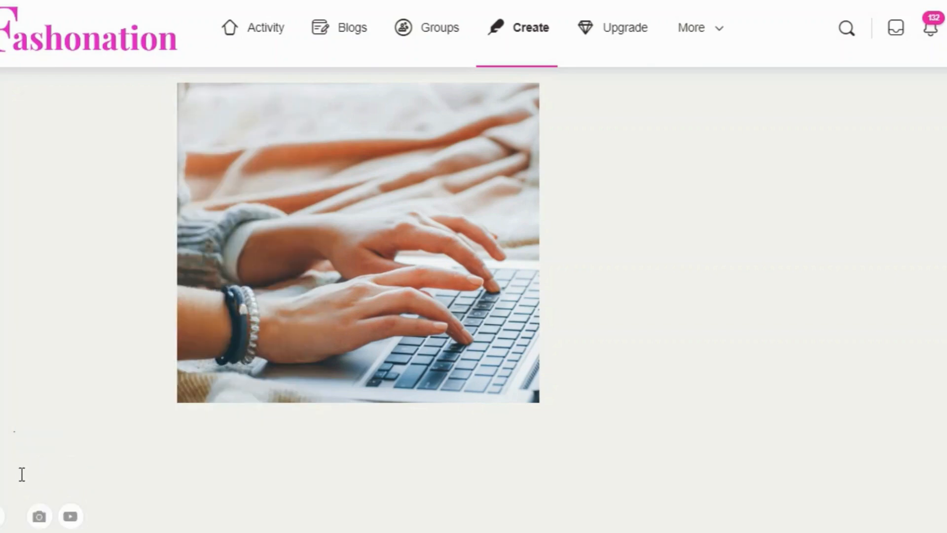
{"action": "left_click", "coordinate": [10, 469]}
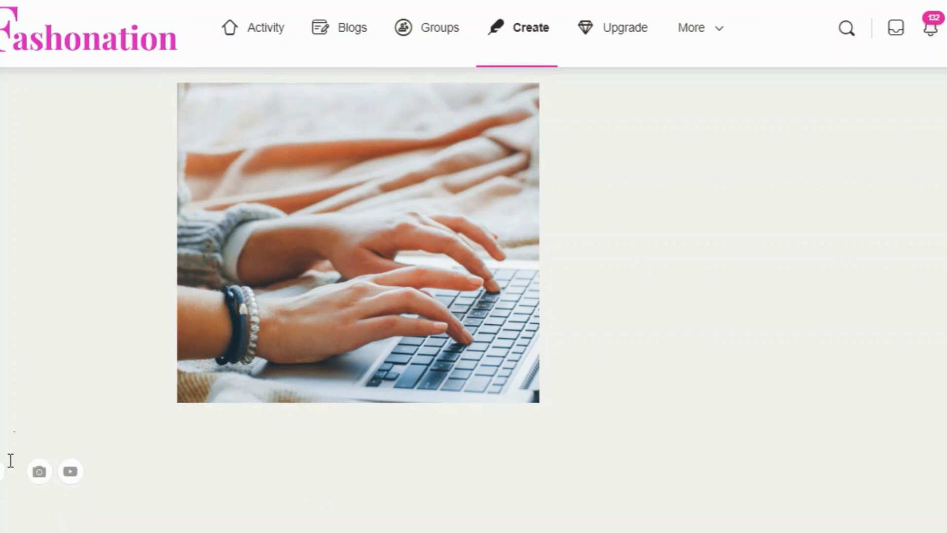
{"action": "right_click", "coordinate": [15, 469]}
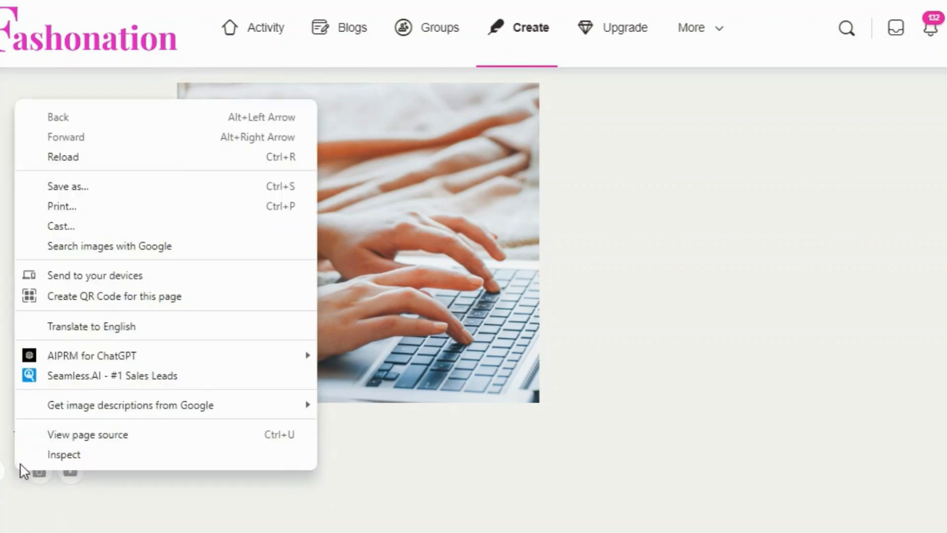
{"action": "left_click", "coordinate": [19, 470]}
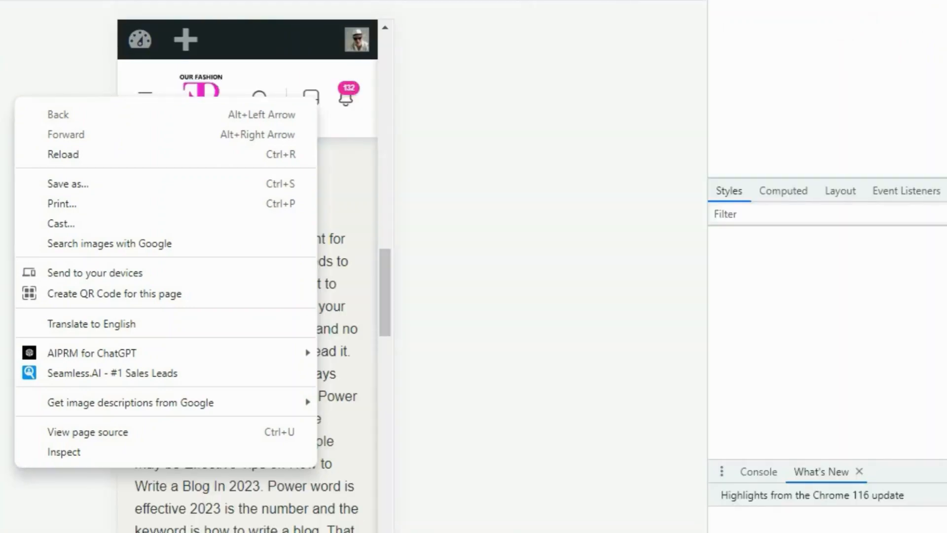
{"action": "key", "text": "Escape"}
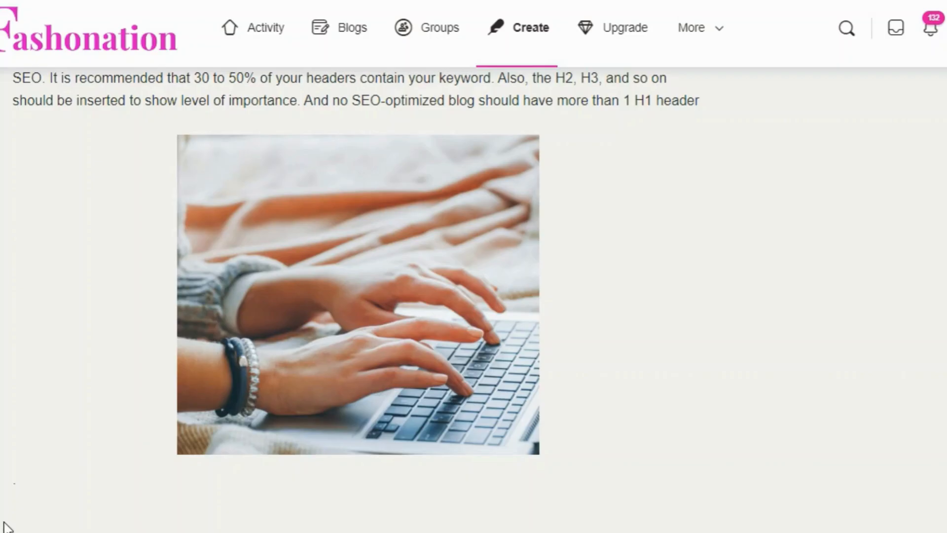
- Paste "Images" on the empty line below the keyboard image, select the pasted word and delete it
{"action": "right_click", "coordinate": [46, 521]}
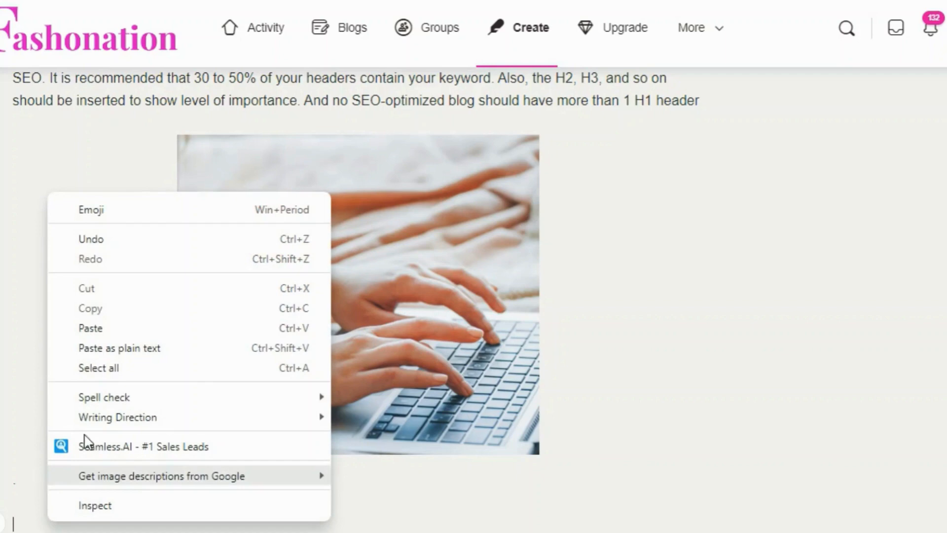
{"action": "left_click", "coordinate": [91, 329]}
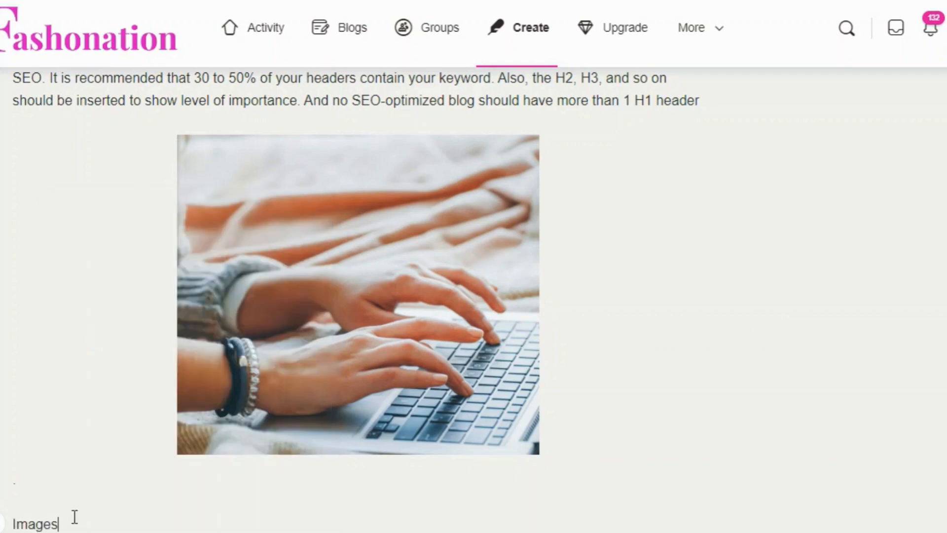
{"action": "left_click_drag", "start_coordinate": [58, 523], "coordinate": [17, 523]}
{"action": "key", "text": "BackSpace"}
- Switch to the Word document and copy the paragraph under "Images", from "Any blog should have" through "handicapped users."
{"action": "left_click", "coordinate": [549, 531]}
{"action": "scroll", "coordinate": [504, 357], "scroll_direction": "down", "scroll_amount": 1}
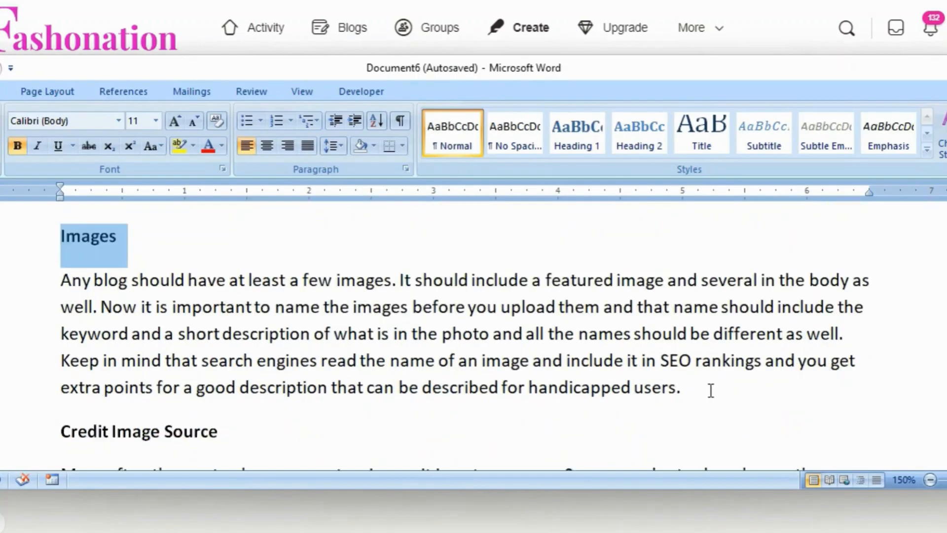
{"action": "left_click_drag", "start_coordinate": [711, 390], "coordinate": [72, 285]}
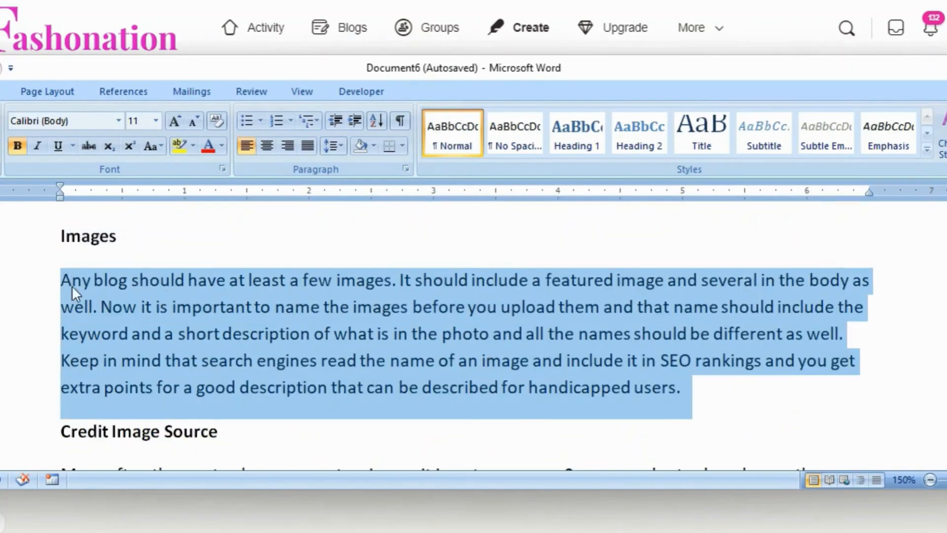
{"action": "right_click", "coordinate": [169, 303]}
{"action": "left_click", "coordinate": [209, 332]}
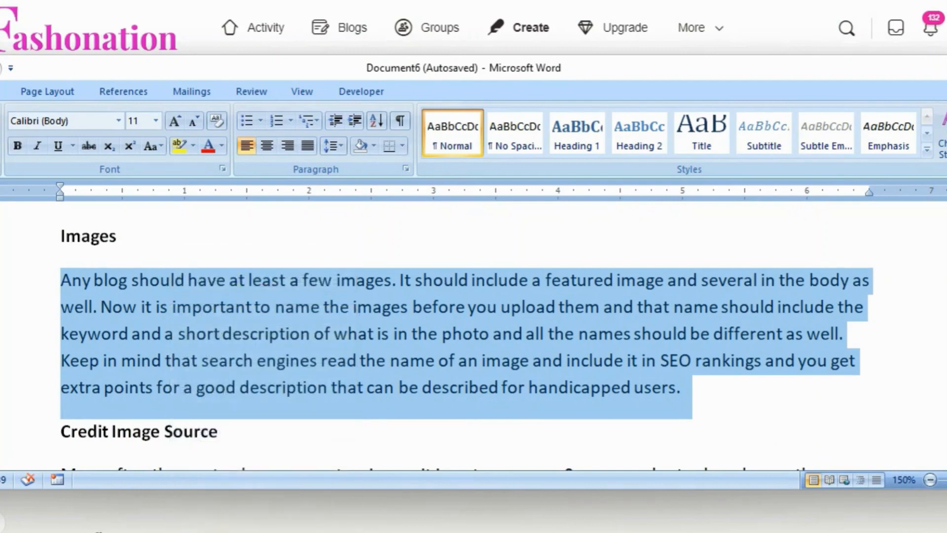
- Switch back to the blog post, paste the copied paragraph below the keyboard image, and start a new line under it
{"action": "left_click", "coordinate": [44, 515]}
{"action": "right_click", "coordinate": [44, 515]}
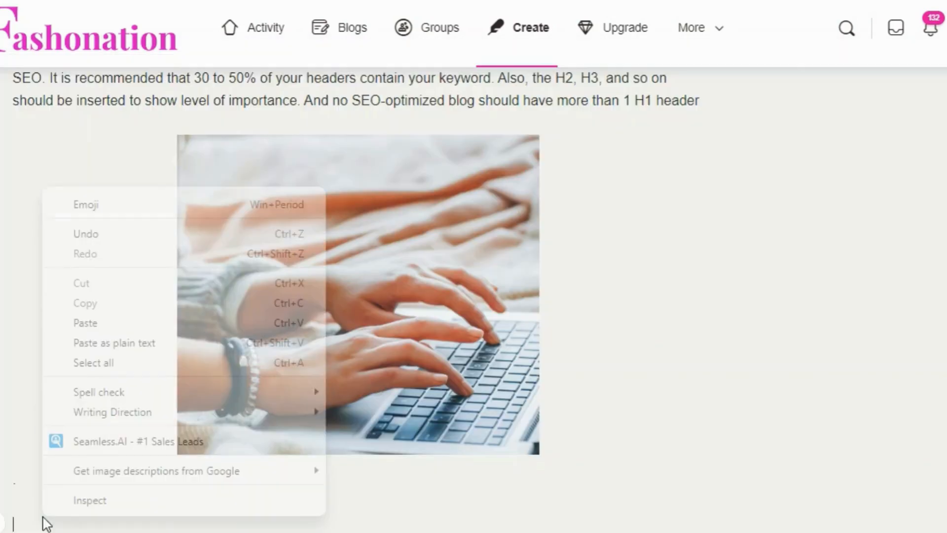
{"action": "left_click", "coordinate": [78, 328]}
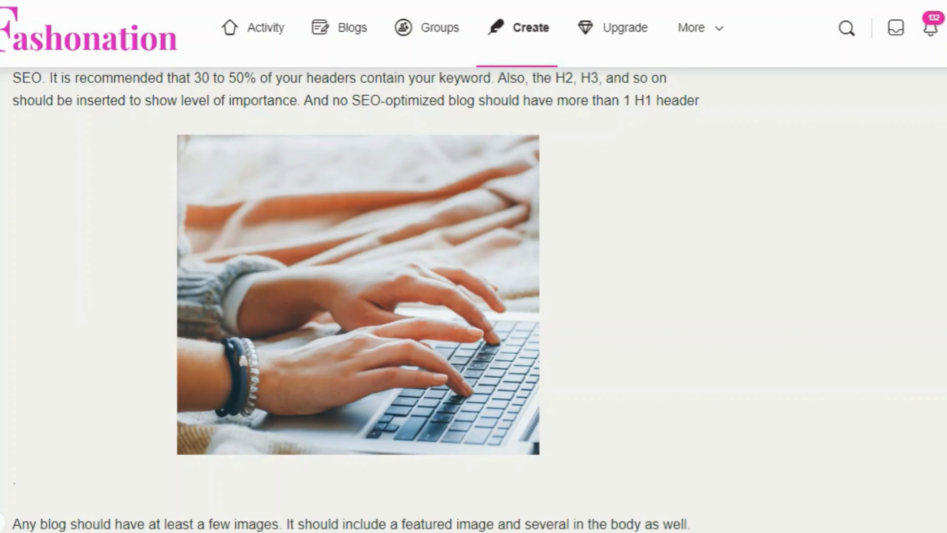
{"action": "scroll", "coordinate": [358, 261], "scroll_direction": "down", "scroll_amount": 5}
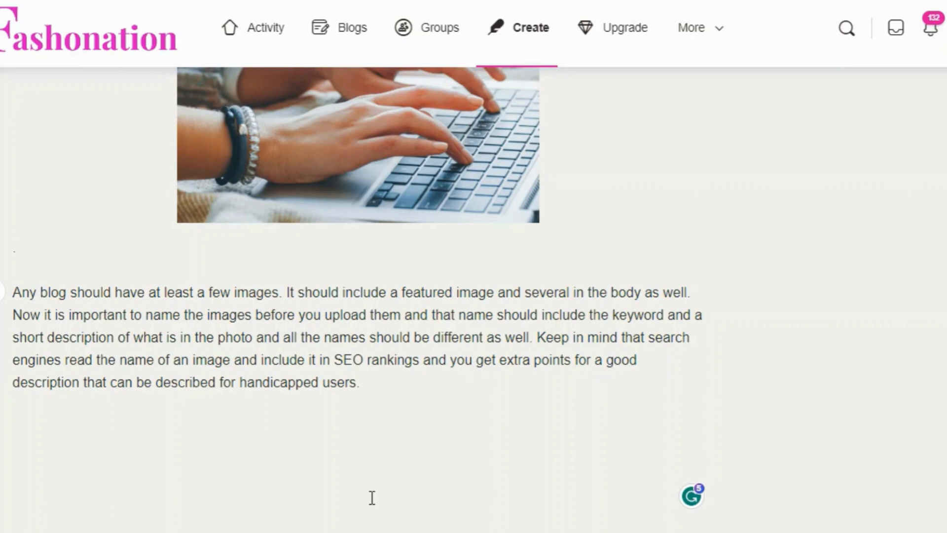
{"action": "scroll", "coordinate": [433, 309], "scroll_direction": "up", "scroll_amount": 5}
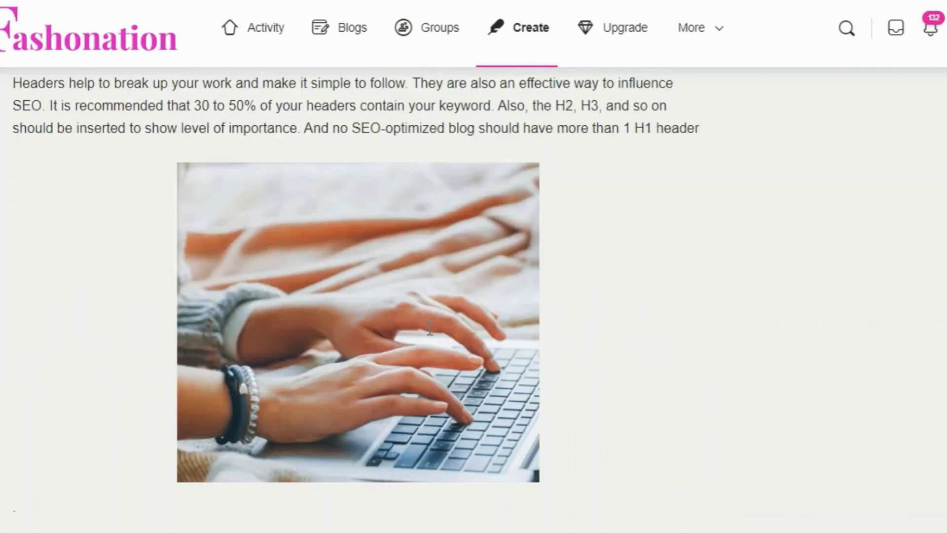
{"action": "scroll", "coordinate": [430, 330], "scroll_direction": "down", "scroll_amount": 5}
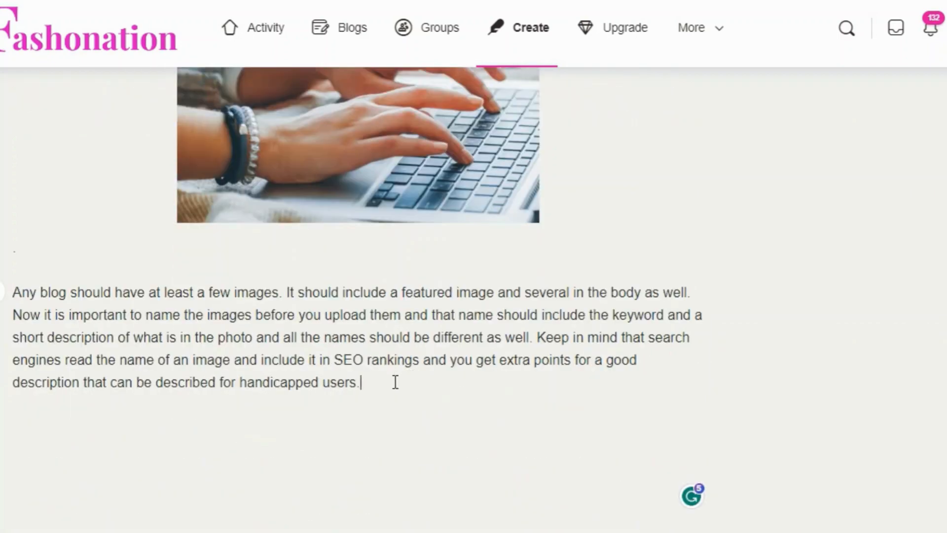
{"action": "key", "text": "Return"}
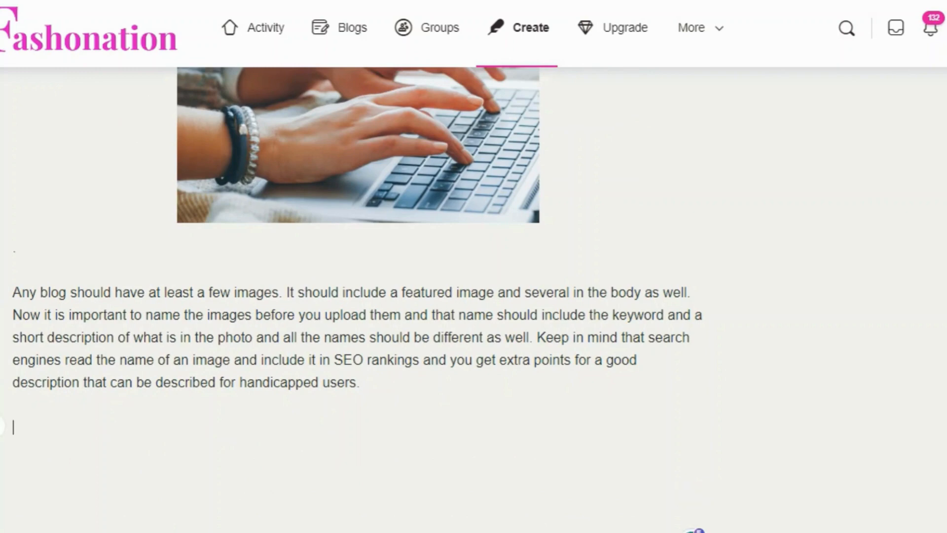
- Switch to the Word document and copy the heading "Credit Image Source"
{"action": "key", "text": "alt+Tab"}
{"action": "scroll", "coordinate": [432, 368], "scroll_direction": "down", "scroll_amount": 3}
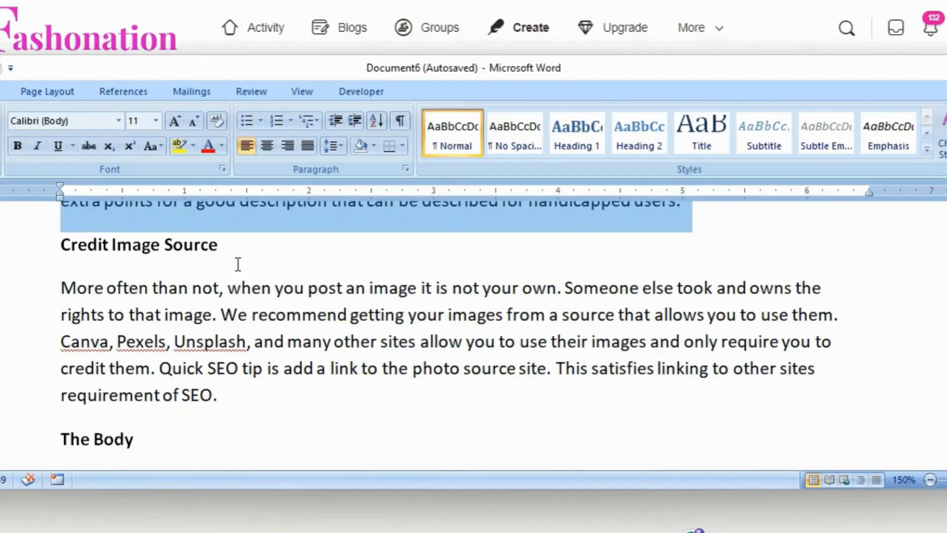
{"action": "left_click_drag", "start_coordinate": [237, 251], "coordinate": [69, 235]}
{"action": "right_click", "coordinate": [82, 241]}
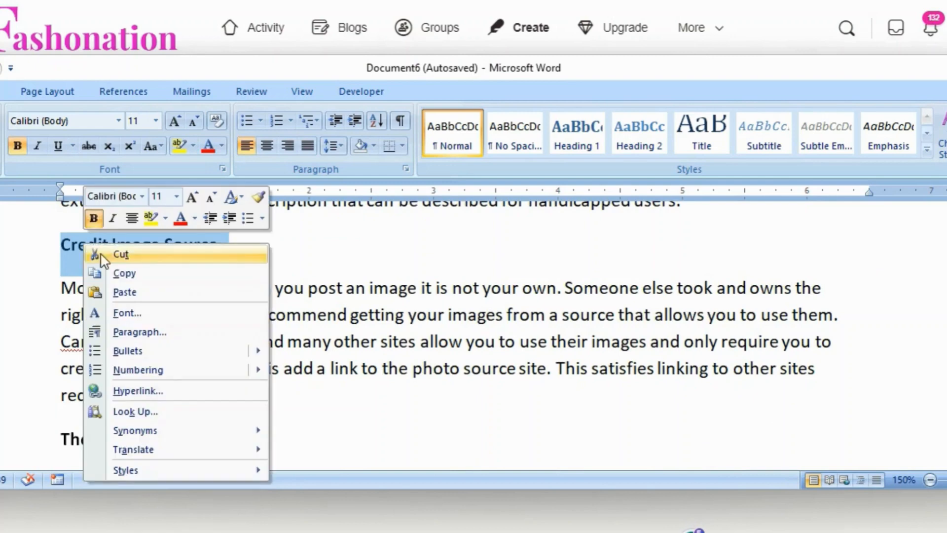
{"action": "left_click", "coordinate": [123, 273]}
- Switch to the blog post, paste "Credit Image Source" below the images paragraph, make it an H3 heading and start a new line under it
{"action": "key", "text": "alt+Tab"}
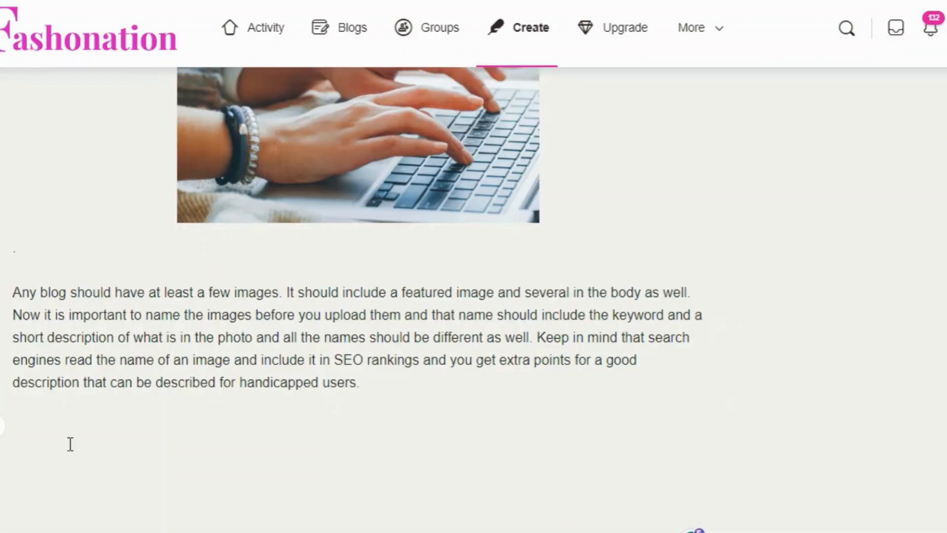
{"action": "right_click", "coordinate": [53, 427]}
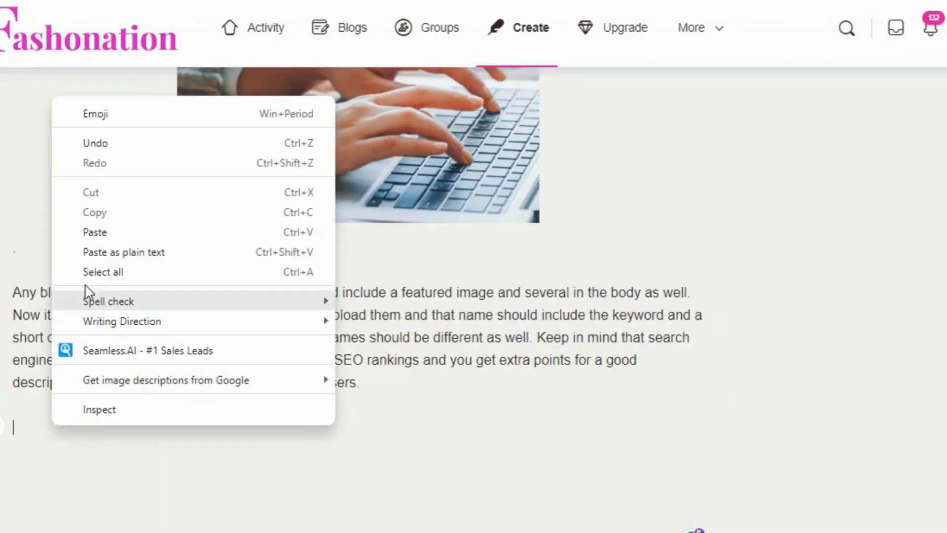
{"action": "left_click", "coordinate": [99, 242]}
{"action": "left_click_drag", "start_coordinate": [151, 428], "coordinate": [12, 429]}
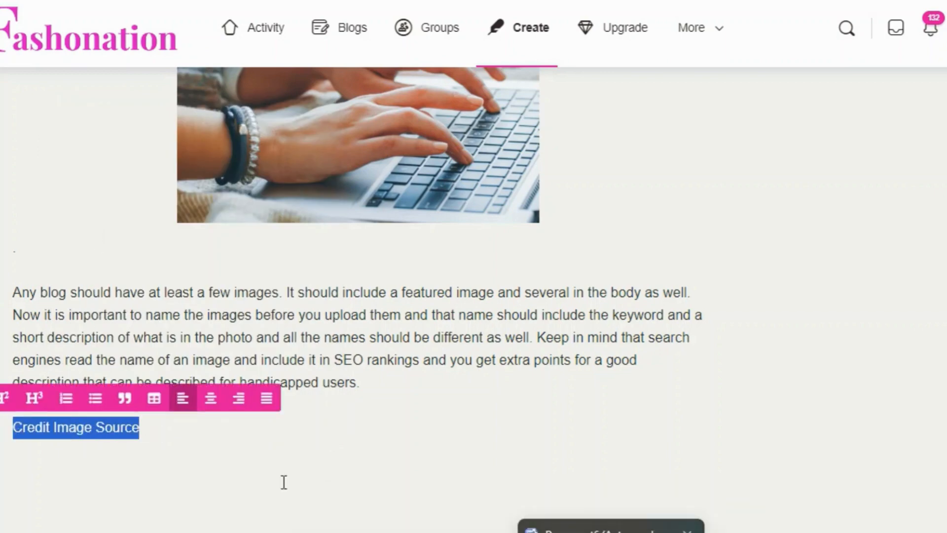
{"action": "left_click", "coordinate": [34, 398]}
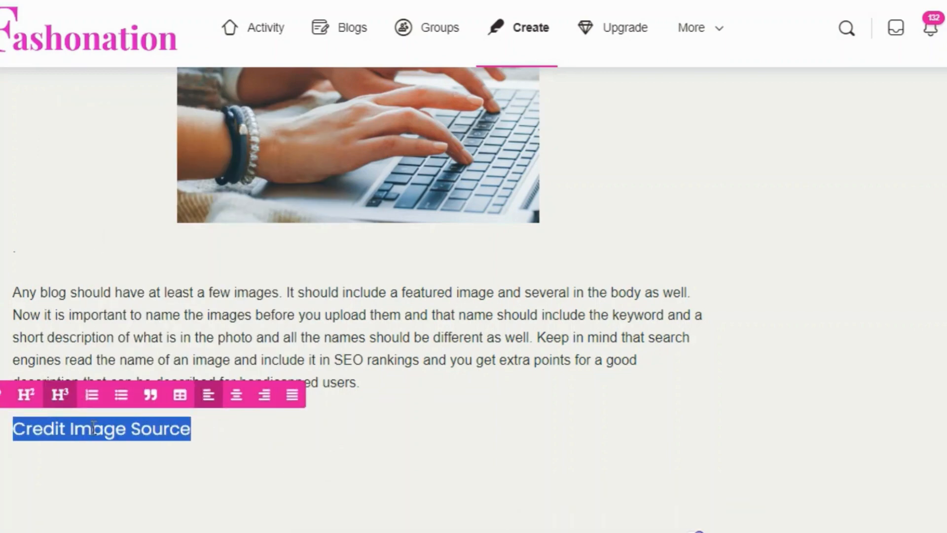
{"action": "left_click", "coordinate": [205, 466]}
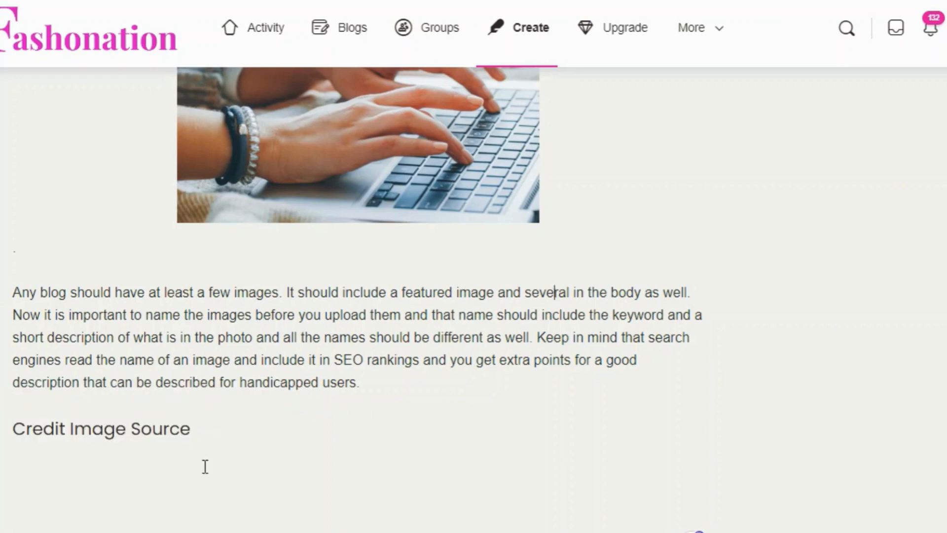
{"action": "key", "text": "Return"}
- Switch to the Word document and copy the paragraph under "Credit Image Source", from "More often than not" through "requirement of SEO."
{"action": "key", "text": "alt+Tab"}
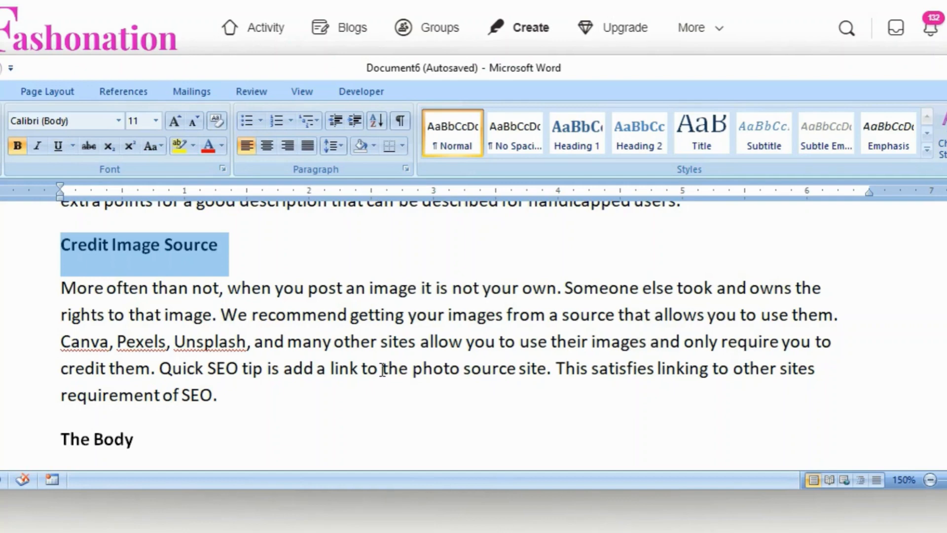
{"action": "scroll", "coordinate": [383, 369], "scroll_direction": "down", "scroll_amount": 1}
{"action": "left_click_drag", "start_coordinate": [218, 336], "coordinate": [59, 237]}
{"action": "right_click", "coordinate": [57, 230]}
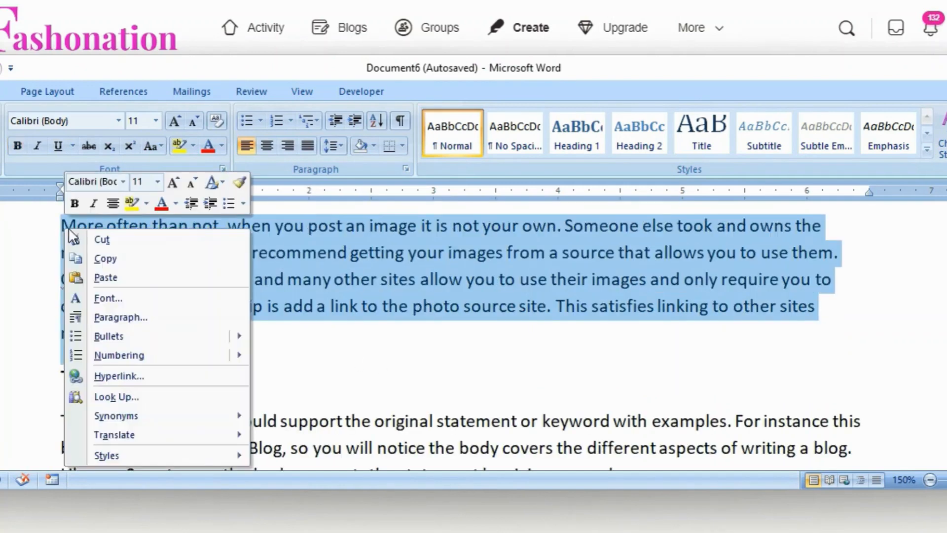
{"action": "left_click", "coordinate": [101, 256]}
- Switch back to the blog post and paste the copied paragraph under the "Credit Image Source" heading
{"action": "key", "text": "alt+Tab"}
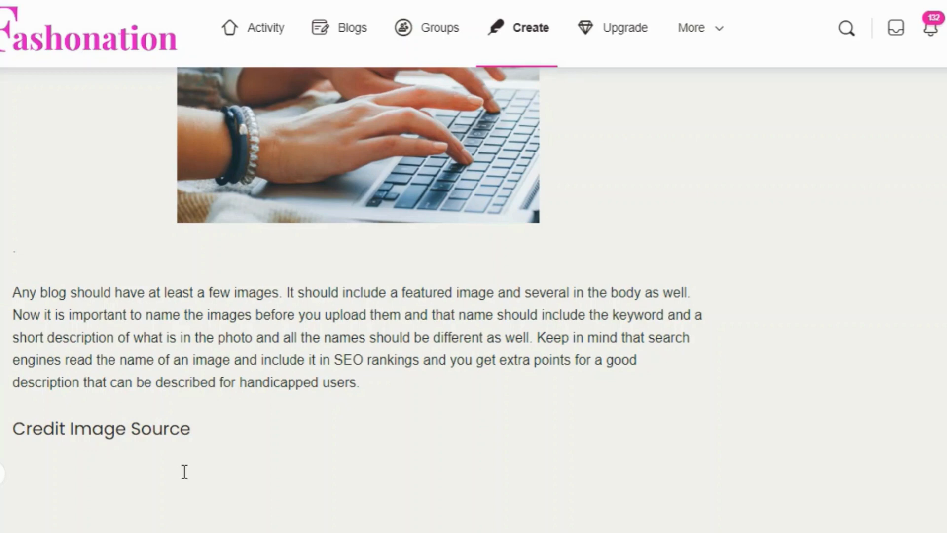
{"action": "right_click", "coordinate": [26, 468]}
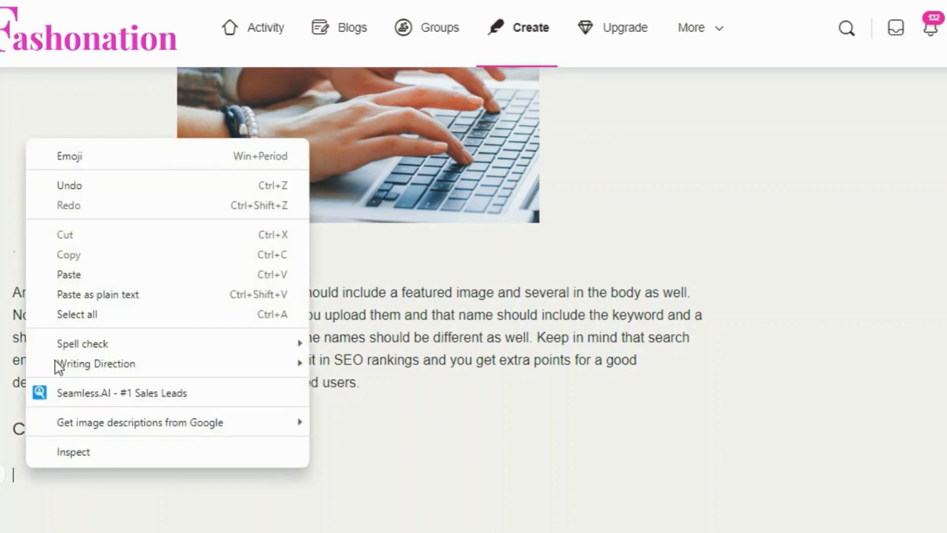
{"action": "left_click", "coordinate": [79, 293]}
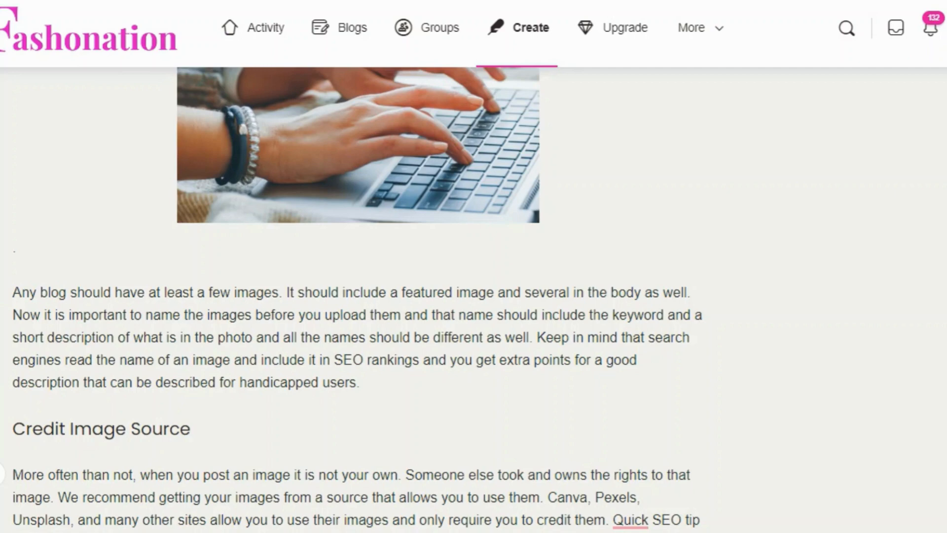
- Add the credit line "Photo credit Canva" directly below the keyboard image
{"action": "left_click", "coordinate": [328, 258]}
{"action": "type", "text": ".pH"}
{"action": "key", "text": "BackSpace"}
{"action": "key", "text": "BackSpace"}
{"action": "type", "text": "Photo "}
{"action": "type", "text": "ca"}
{"action": "key", "text": "BackSpace"}
{"action": "type", "text": "redit"}
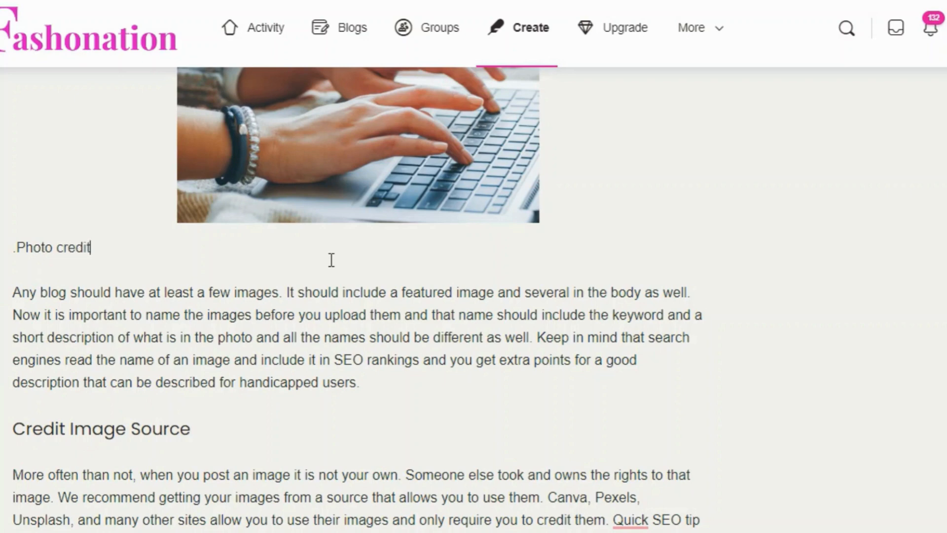
{"action": "type", "text": " Canva"}
- Link the word "Canva" in the photo credit line to canva.com
{"action": "left_click_drag", "start_coordinate": [142, 248], "coordinate": [98, 246]}
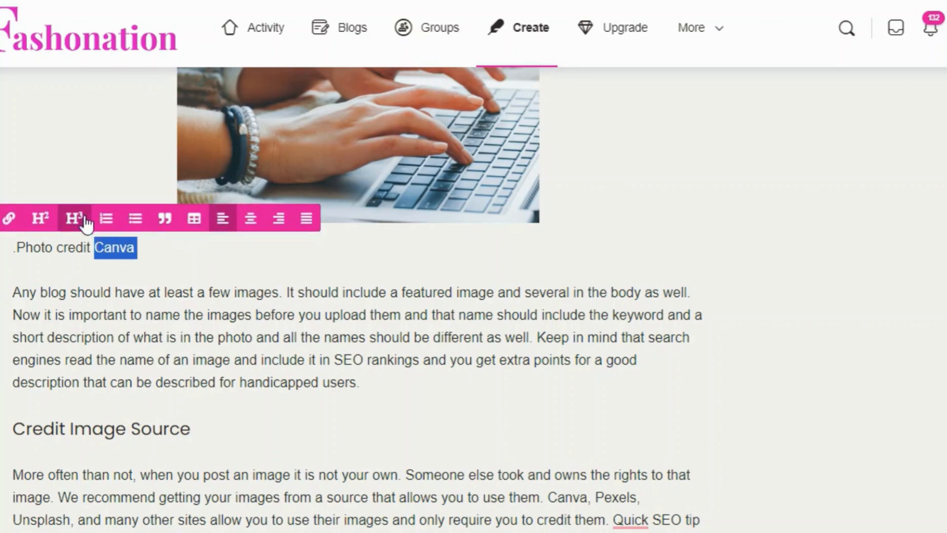
{"action": "left_click", "coordinate": [9, 219]}
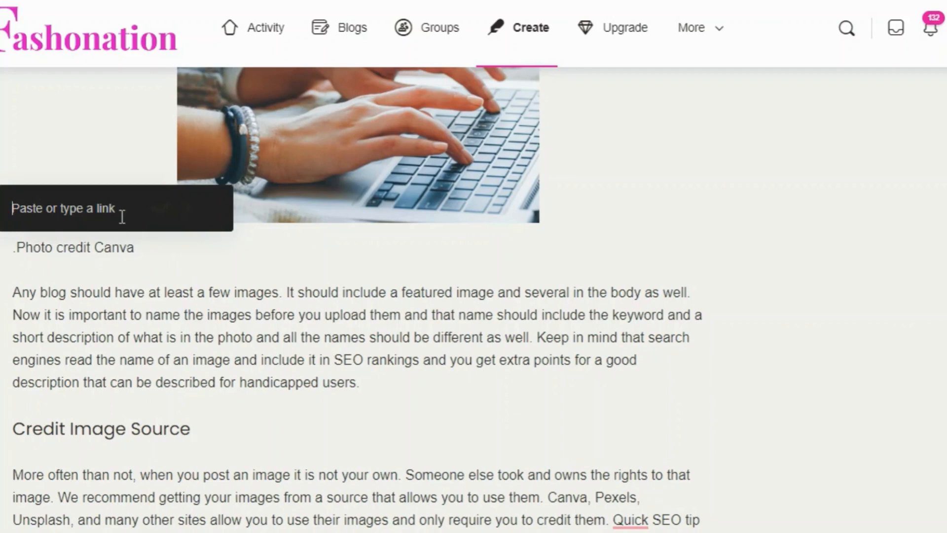
{"action": "type", "text": "ca"}
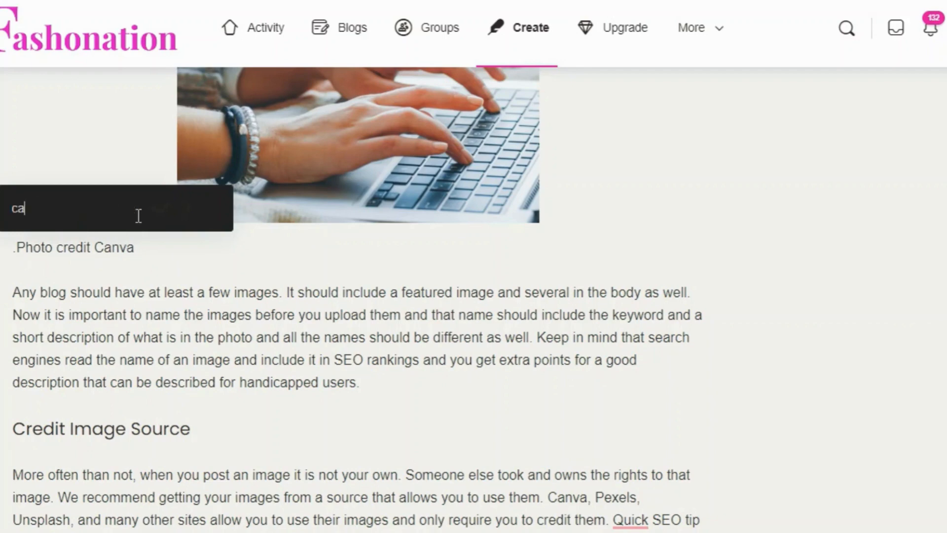
{"action": "type", "text": "nva.com"}
{"action": "key", "text": "Return"}
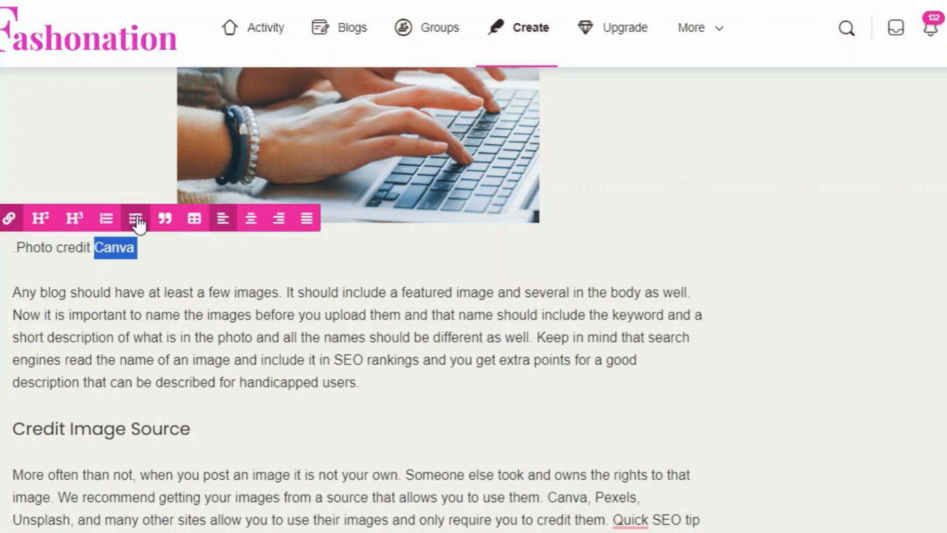
{"action": "left_click", "coordinate": [152, 381]}
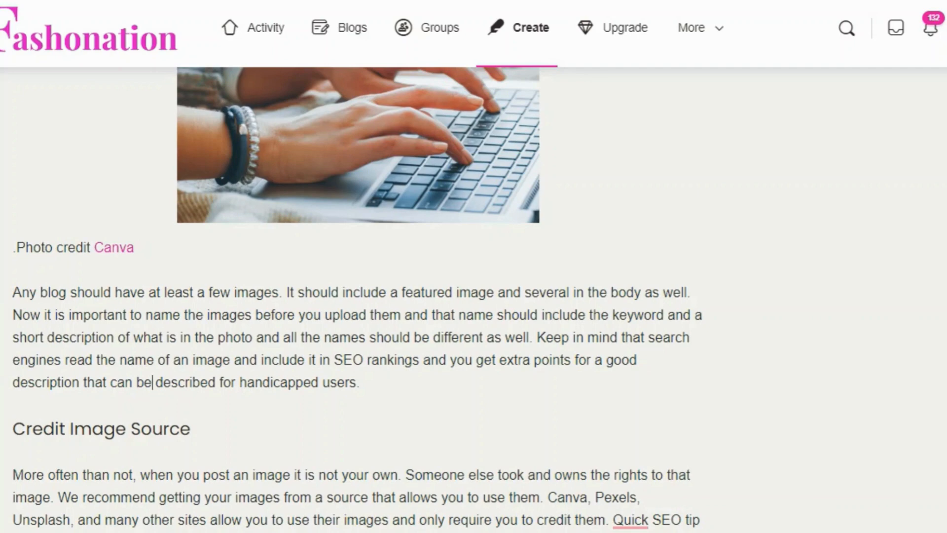
- Switch to the Word document and copy the heading "The Body"
{"action": "left_click", "coordinate": [611, 532]}
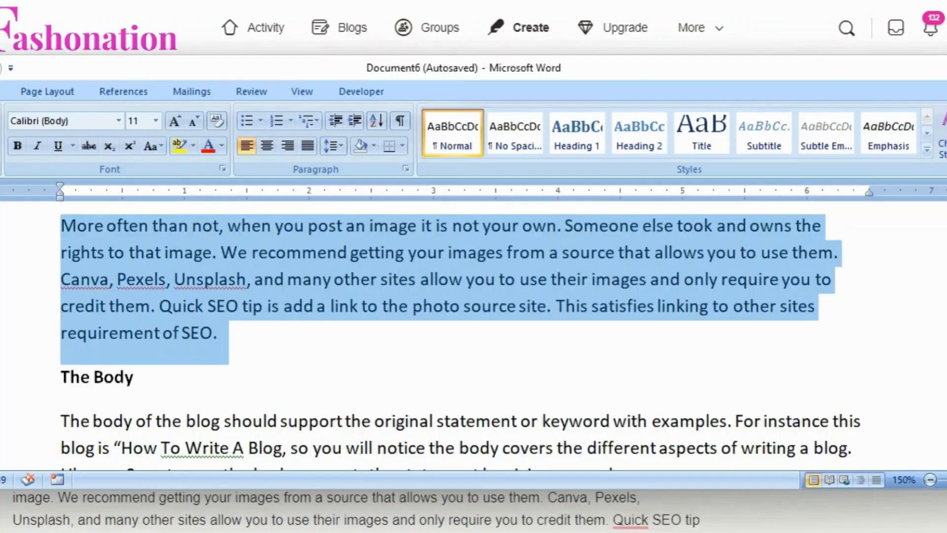
{"action": "scroll", "coordinate": [414, 341], "scroll_direction": "down", "scroll_amount": 2}
{"action": "left_click_drag", "start_coordinate": [167, 249], "coordinate": [54, 254]}
{"action": "right_click", "coordinate": [79, 258]}
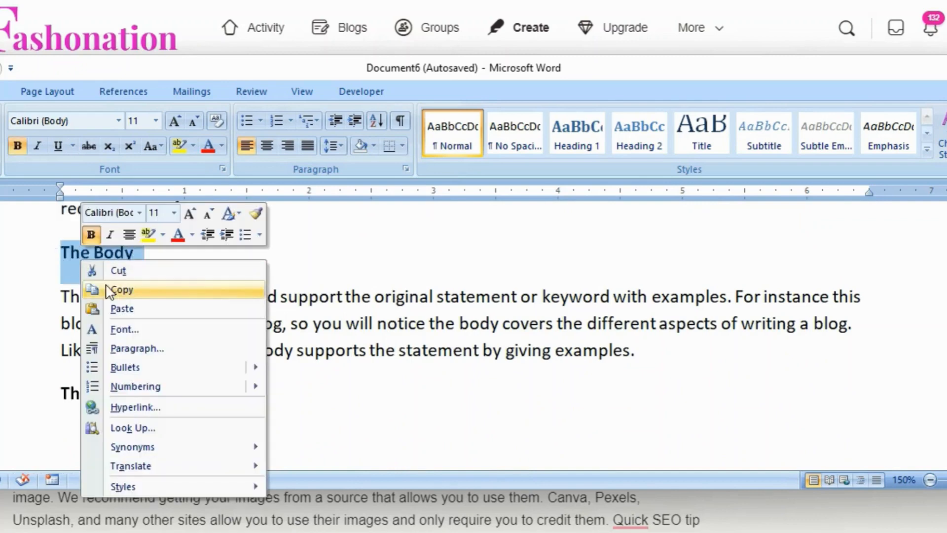
{"action": "left_click", "coordinate": [124, 296]}
- Switch back to the blog post, paste "The Body" below the image-credit paragraph and format it as an H3 heading
{"action": "key", "text": "alt+Tab"}
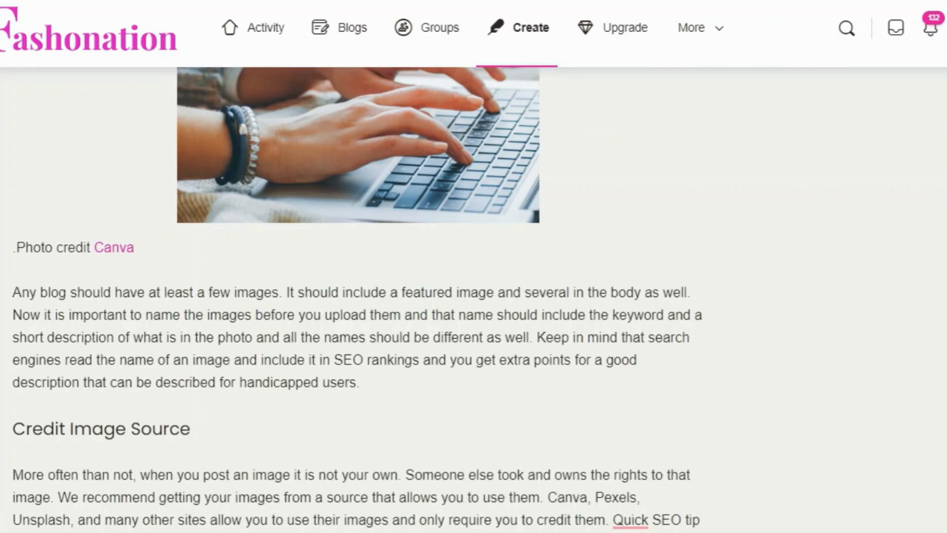
{"action": "scroll", "coordinate": [36, 501], "scroll_direction": "down", "scroll_amount": 3}
{"action": "right_click", "coordinate": [27, 426]}
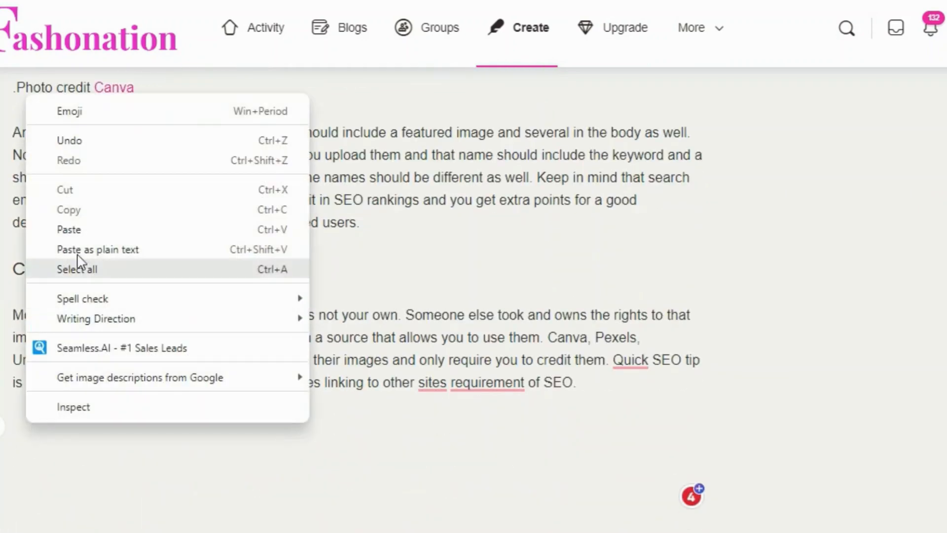
{"action": "left_click", "coordinate": [74, 230]}
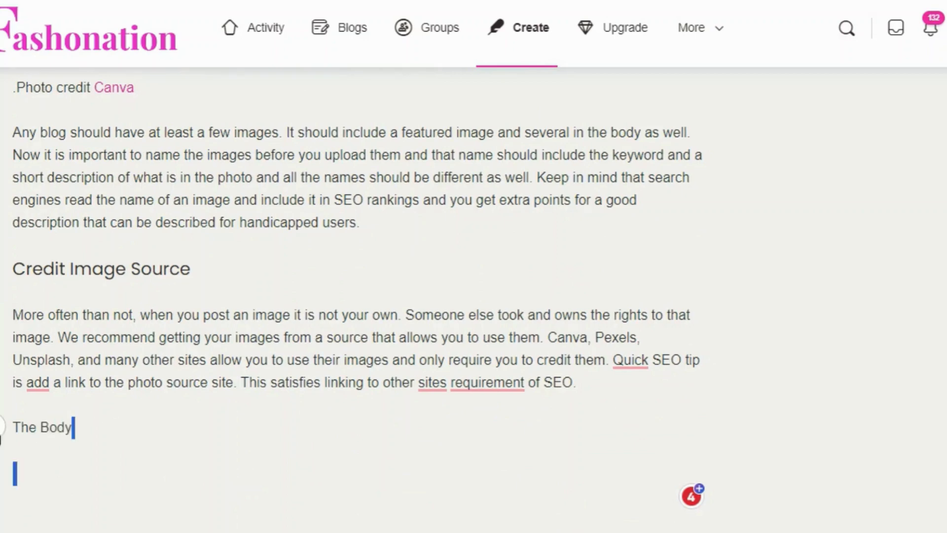
{"action": "triple_click", "coordinate": [10, 427]}
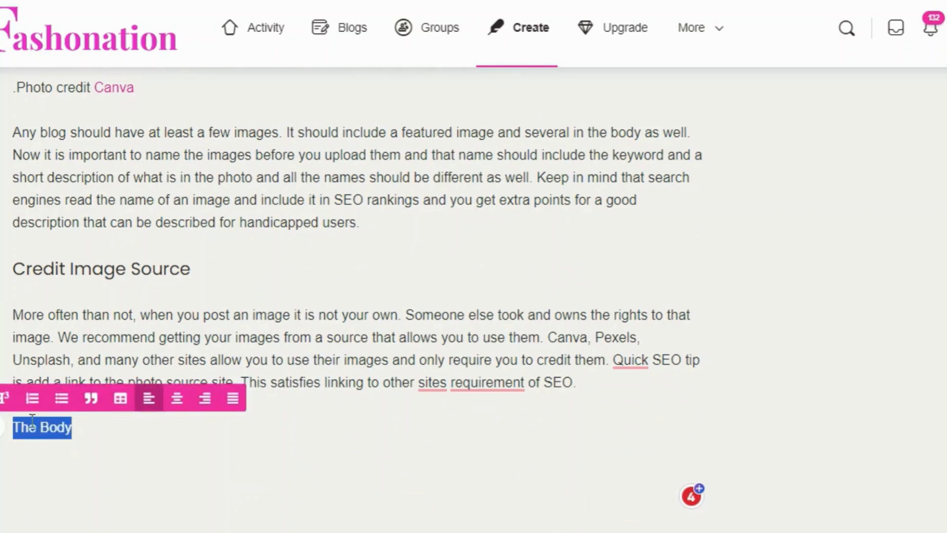
{"action": "left_click", "coordinate": [6, 398]}
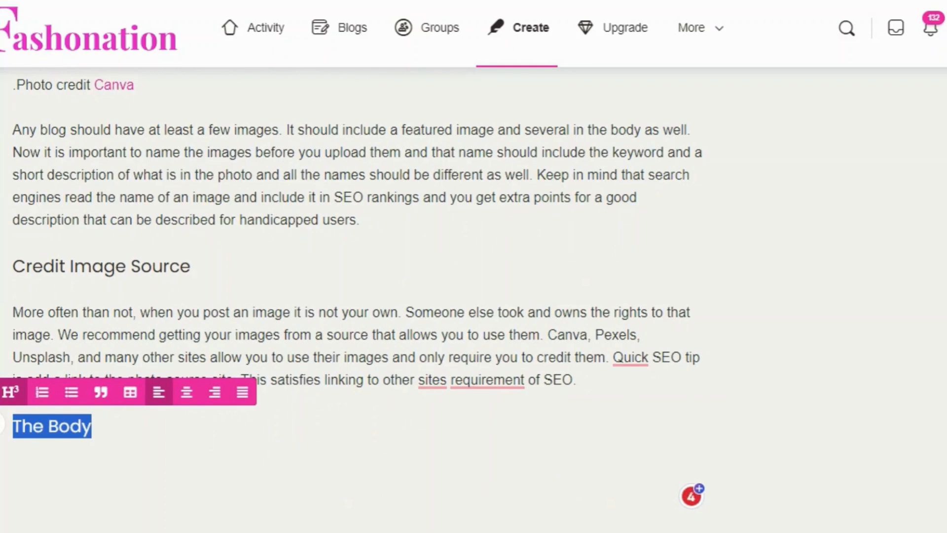
{"action": "left_click", "coordinate": [282, 335]}
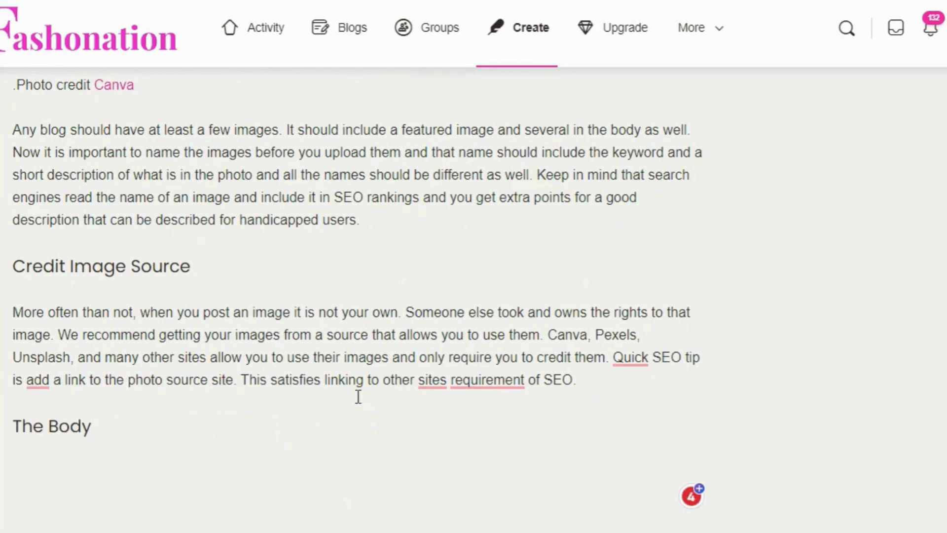
- Accept the Grammarly corrections "sites'", "requirements", "A quick" and "to add" in the paragraph under "Credit Image Source"
{"action": "left_click", "coordinate": [432, 382]}
{"action": "left_click", "coordinate": [433, 433]}
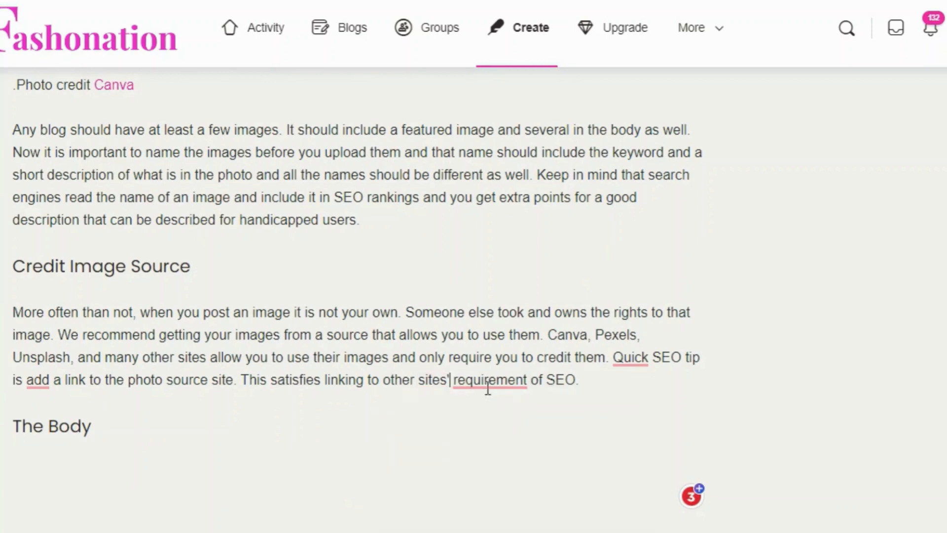
{"action": "left_click", "coordinate": [488, 388]}
{"action": "left_click", "coordinate": [488, 431]}
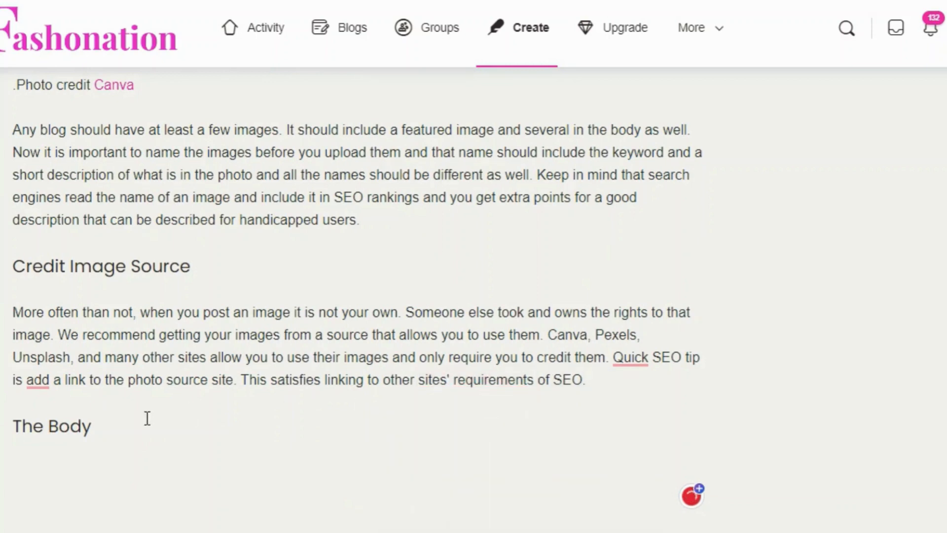
{"action": "mouse_move", "coordinate": [636, 358]}
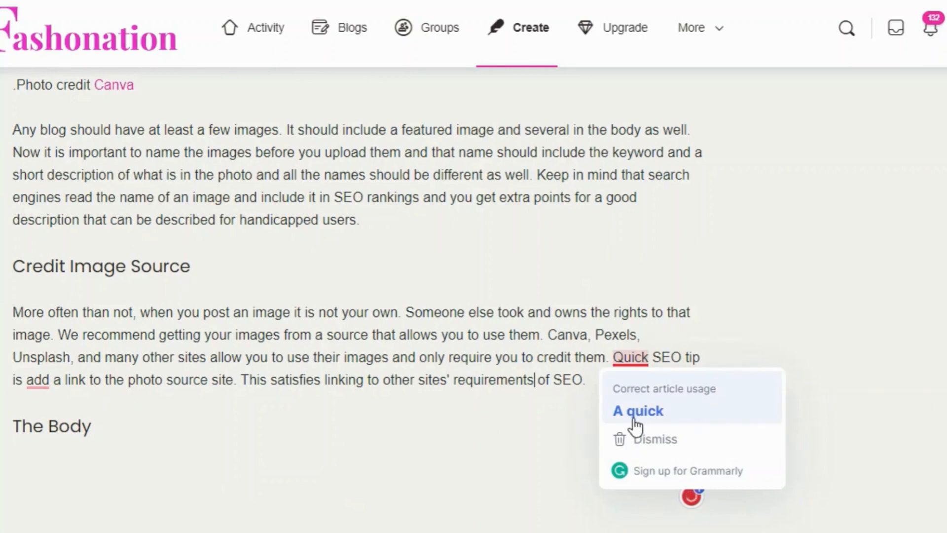
{"action": "left_click", "coordinate": [636, 412]}
{"action": "mouse_move", "coordinate": [60, 380]}
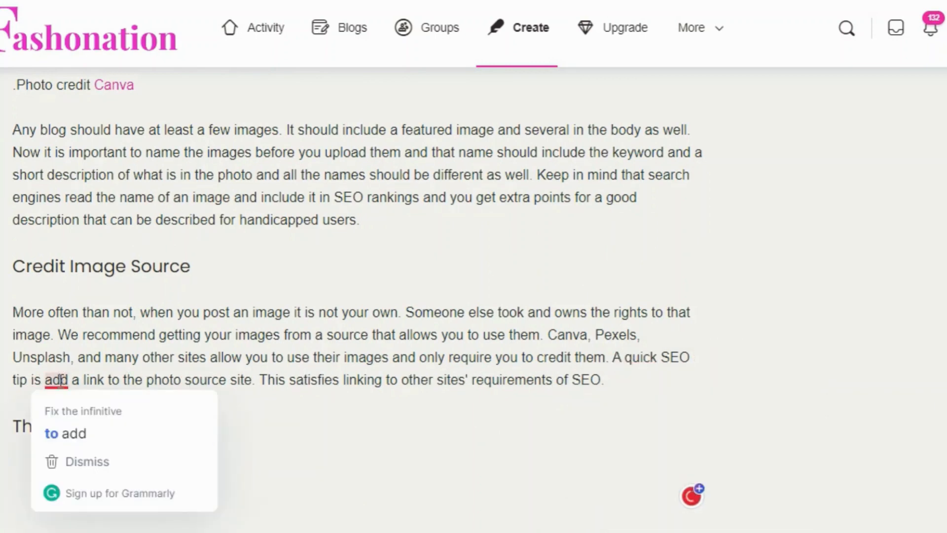
{"action": "left_click", "coordinate": [111, 429]}
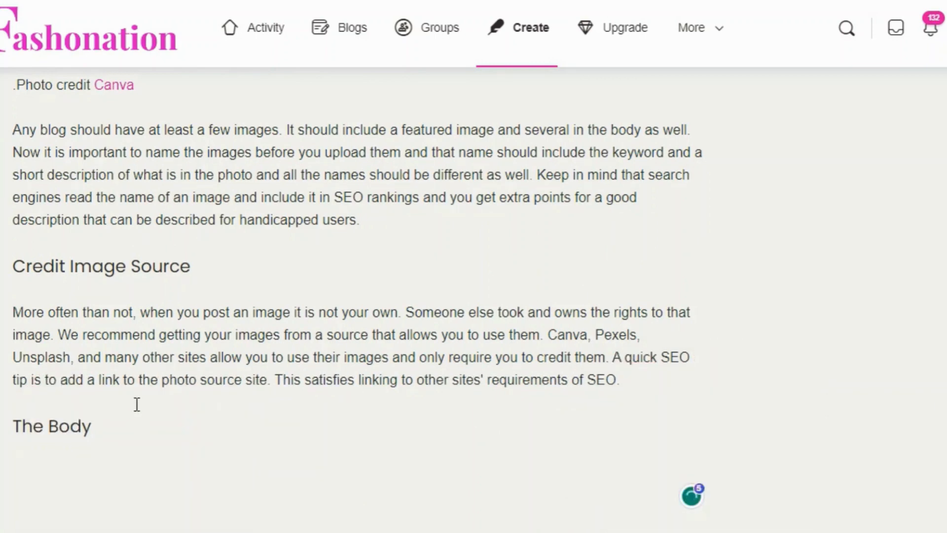
- Switch to the Word document and copy the paragraph under "The Body", from "The body of the blog" through "giving examples."
{"action": "key", "text": "alt+Tab"}
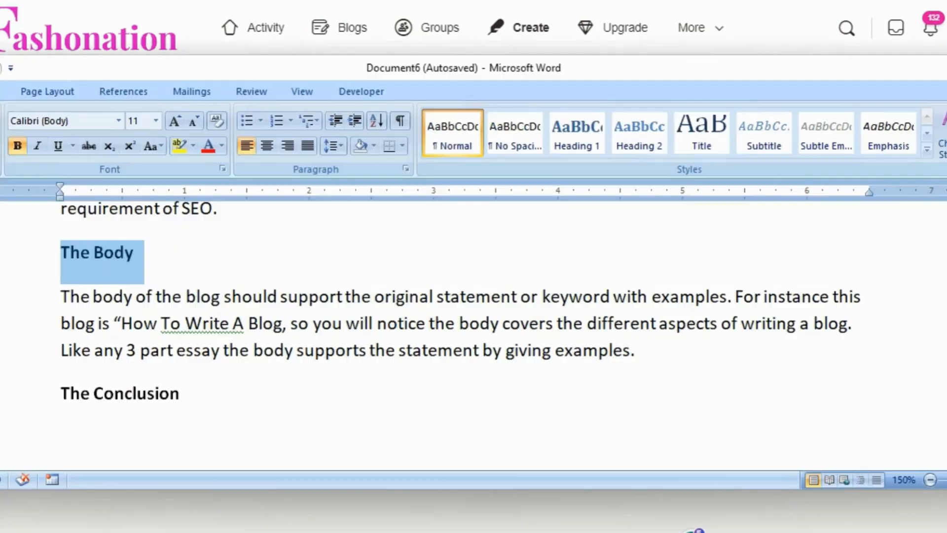
{"action": "left_click_drag", "start_coordinate": [653, 359], "coordinate": [64, 294]}
{"action": "right_click", "coordinate": [134, 303]}
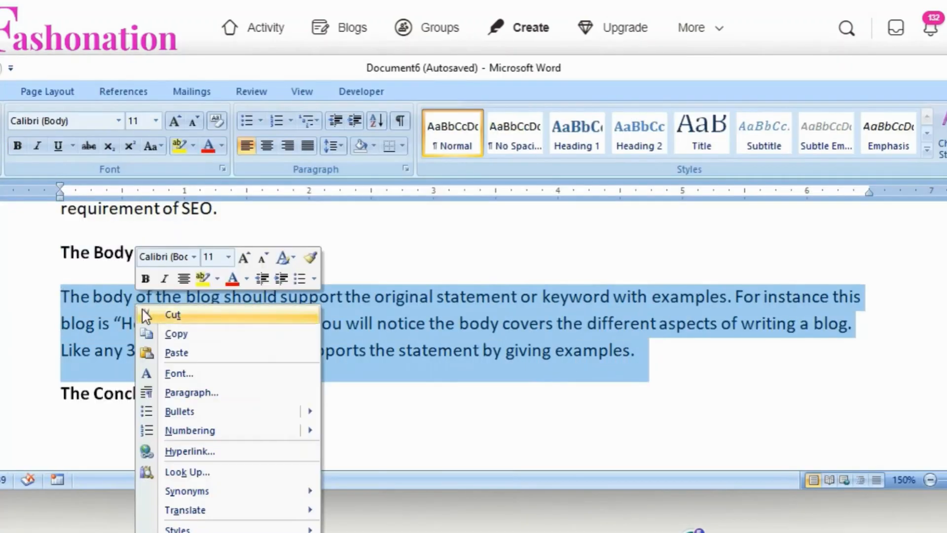
{"action": "left_click", "coordinate": [169, 333]}
- Switch back to the blog post and paste the copied paragraph under "The Body" heading
{"action": "key", "text": "alt+Tab"}
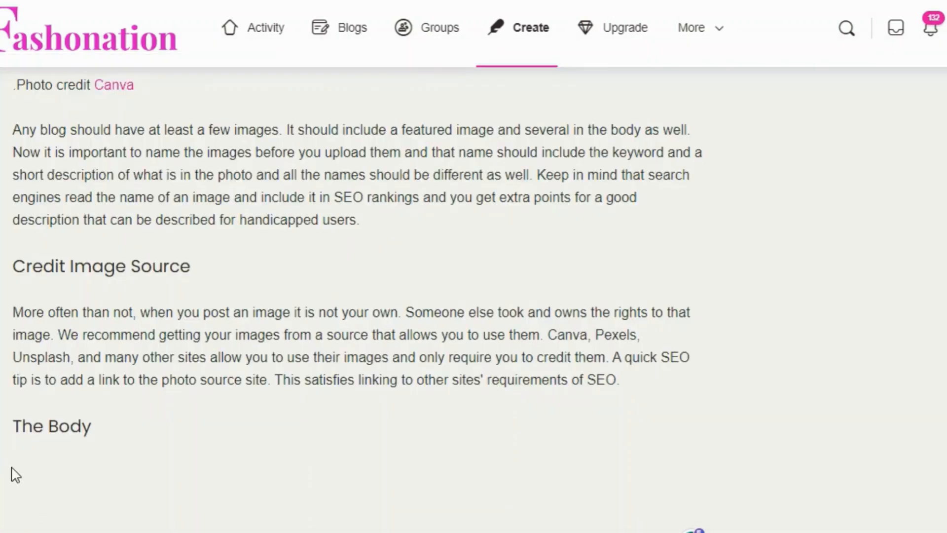
{"action": "right_click", "coordinate": [18, 466]}
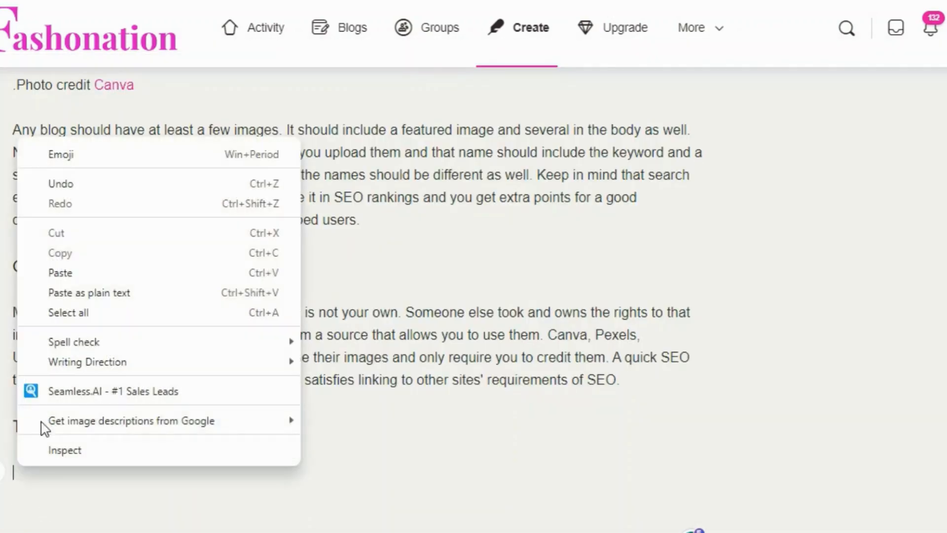
{"action": "left_click", "coordinate": [61, 273]}
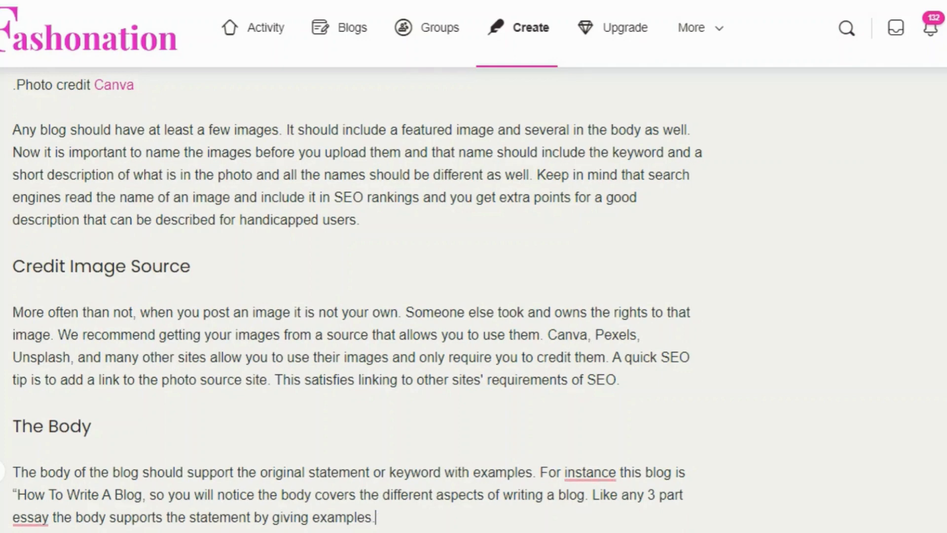
- Accept the Grammarly commas after "instance" and "essay" in the paragraph under "The Body"
{"action": "left_click", "coordinate": [590, 473]}
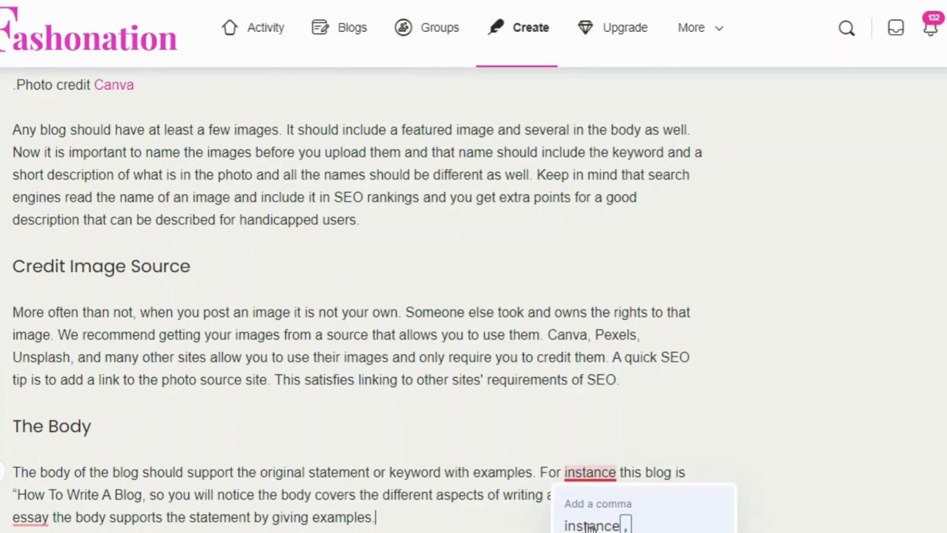
{"action": "left_click", "coordinate": [627, 525]}
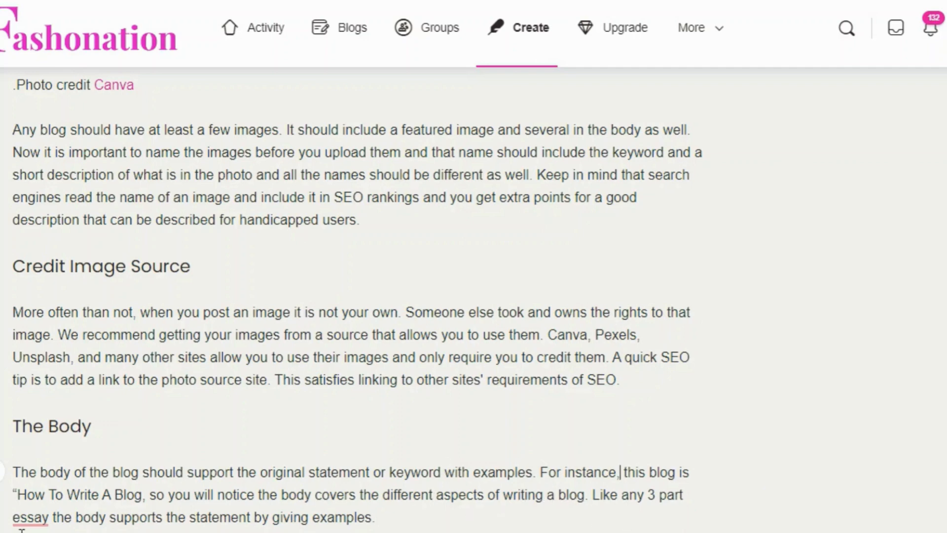
{"action": "left_click", "coordinate": [30, 517]}
{"action": "left_click", "coordinate": [51, 432]}
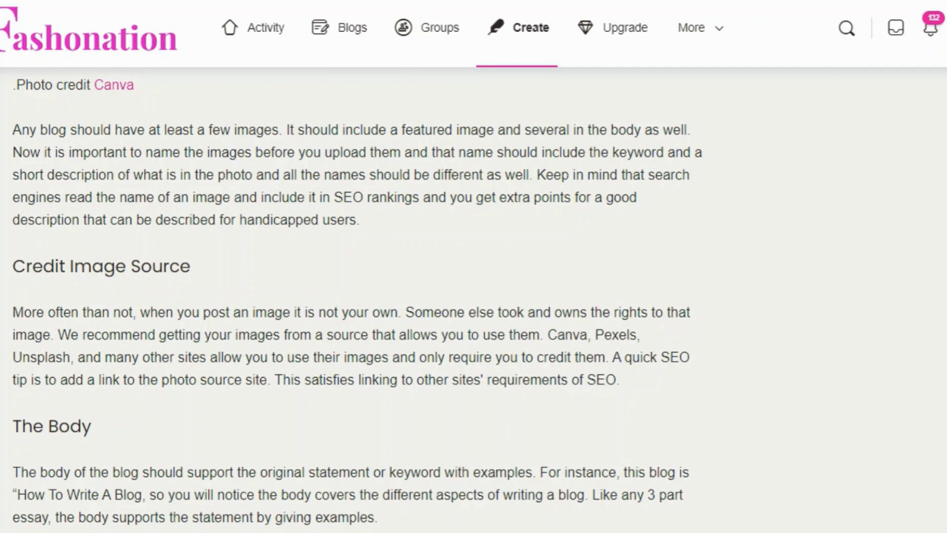
- Switch to the Word document and copy the heading "The Conclusion"
{"action": "key", "text": "alt+Tab"}
{"action": "left_click_drag", "start_coordinate": [243, 413], "coordinate": [39, 398]}
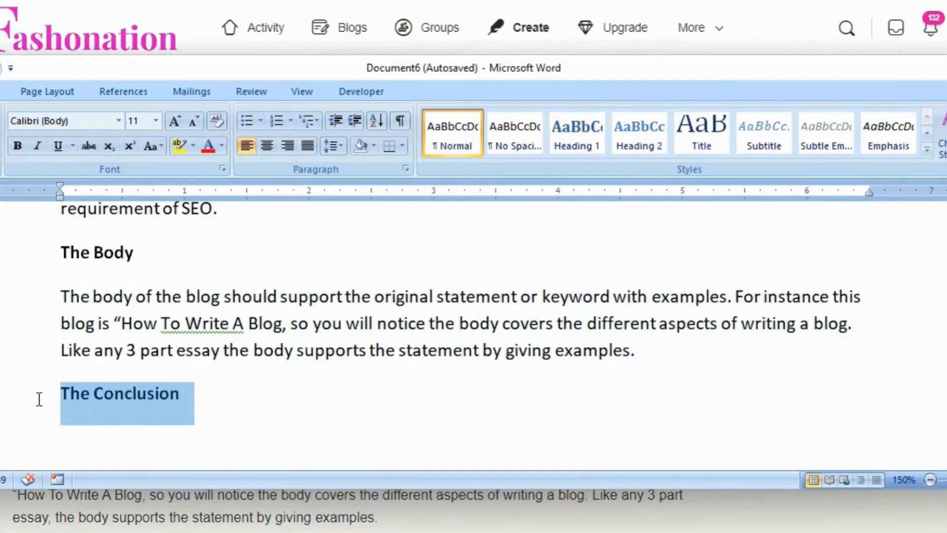
{"action": "right_click", "coordinate": [69, 393]}
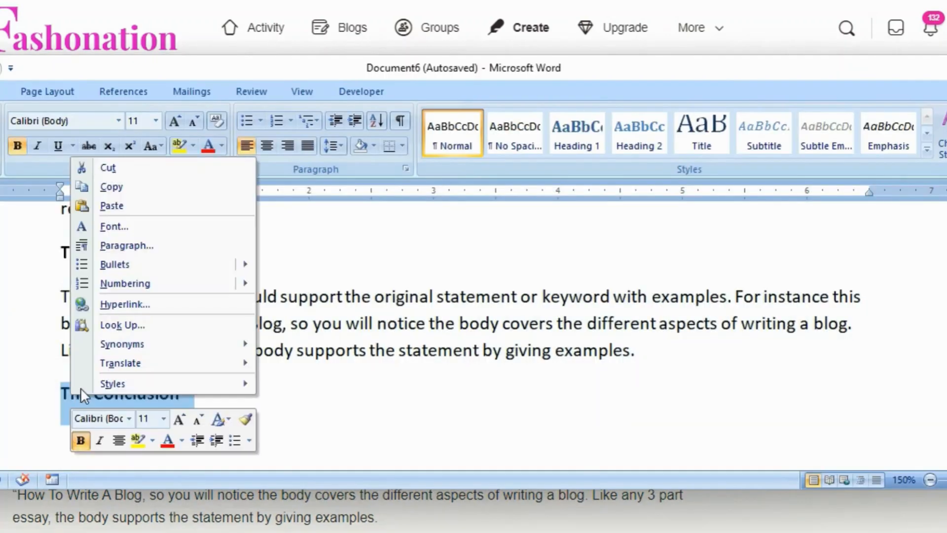
{"action": "left_click", "coordinate": [134, 191]}
- Switch back to the blog post, paste "The Conclusion" below the body paragraph as an H3 heading and start a new line under it
{"action": "key", "text": "alt+Tab"}
{"action": "right_click", "coordinate": [44, 531]}
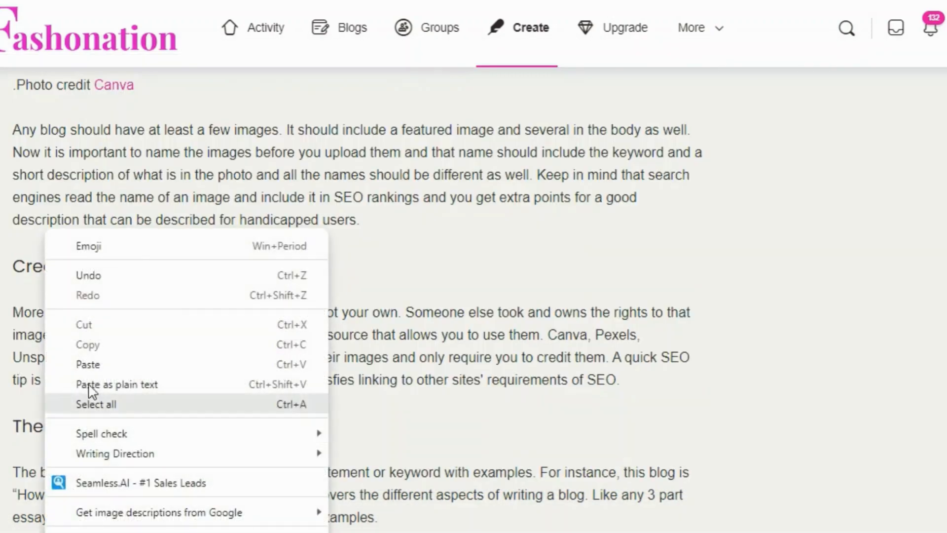
{"action": "left_click", "coordinate": [89, 365]}
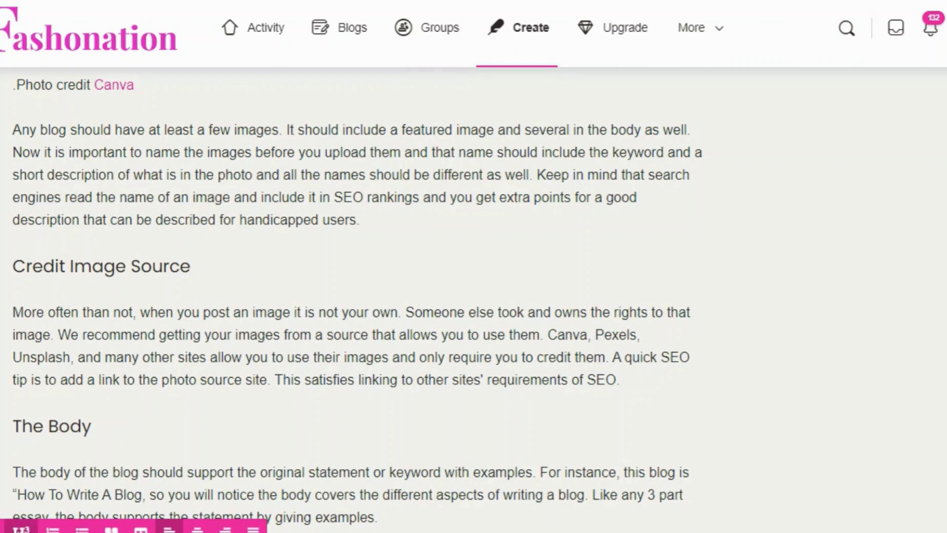
{"action": "scroll", "coordinate": [258, 467], "scroll_direction": "down", "scroll_amount": 3}
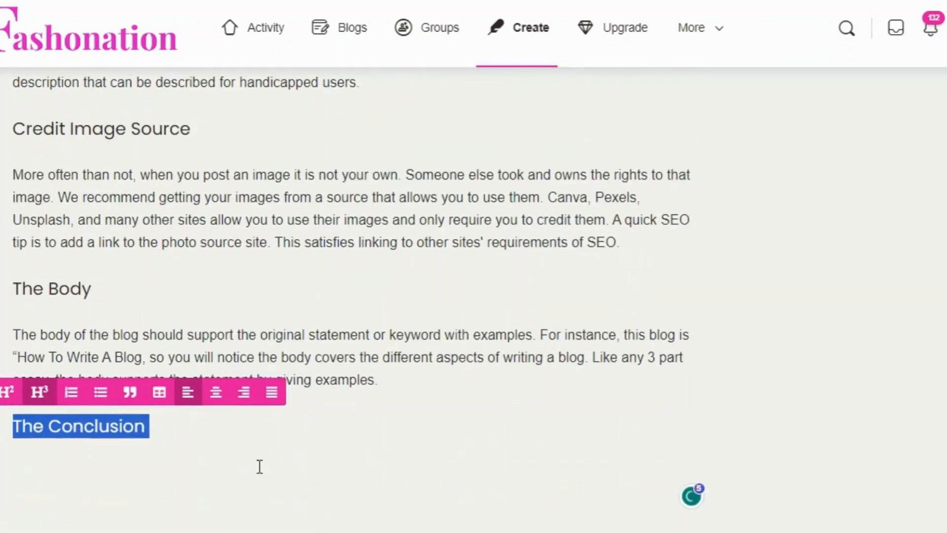
{"action": "left_click", "coordinate": [180, 434]}
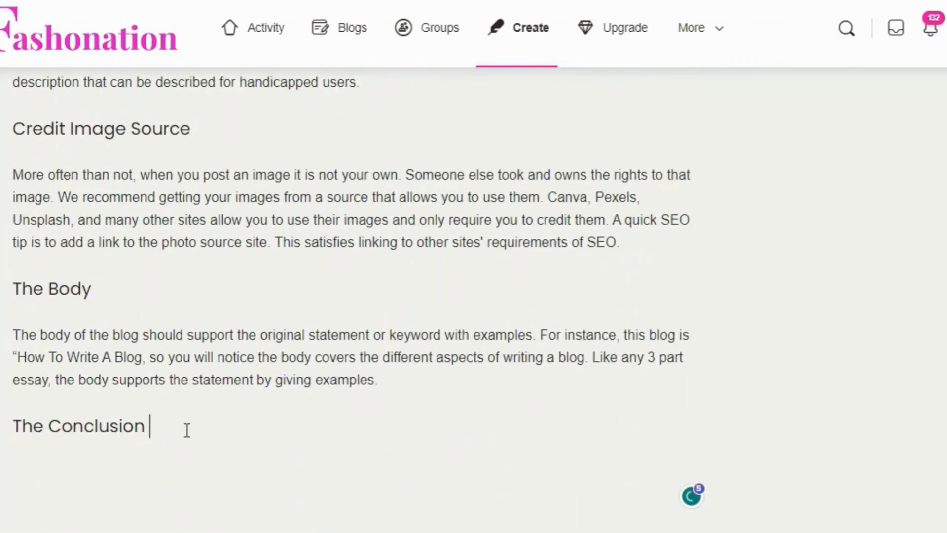
{"action": "key", "text": "Return"}
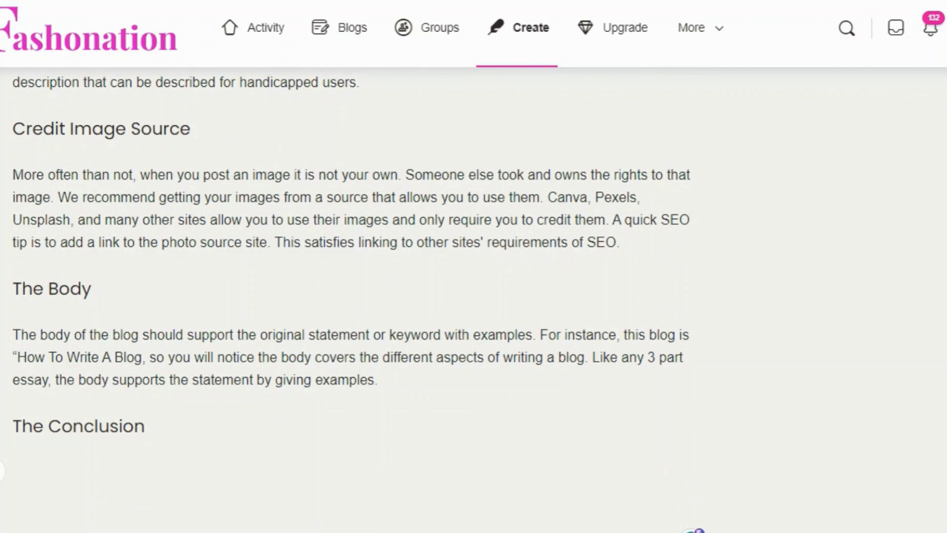
- Switch to the Word document and check for any text below "The Conclusion"
{"action": "key", "text": "alt+Tab"}
{"action": "scroll", "coordinate": [440, 336], "scroll_direction": "down", "scroll_amount": 5}
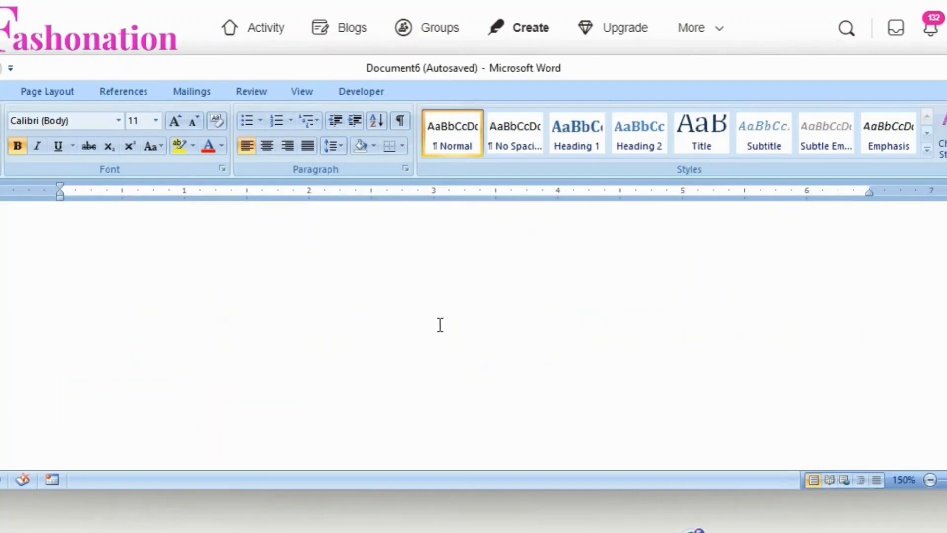
{"action": "scroll", "coordinate": [440, 325], "scroll_direction": "up", "scroll_amount": 5}
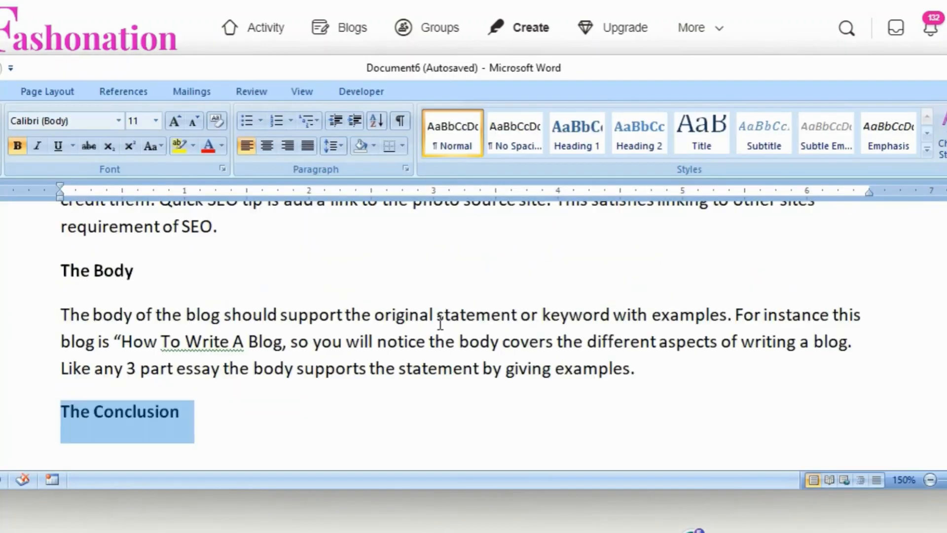
{"action": "scroll", "coordinate": [440, 324], "scroll_direction": "down", "scroll_amount": 5}
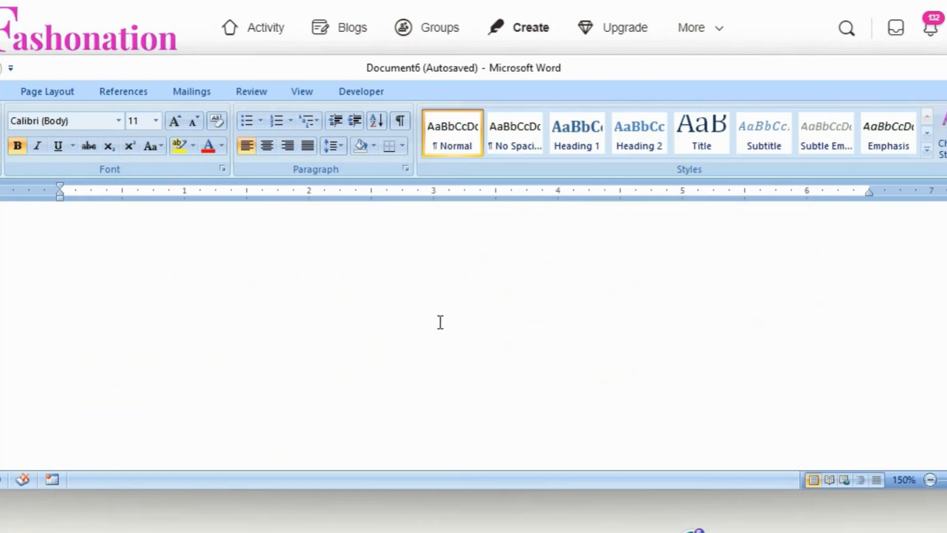
{"action": "left_click", "coordinate": [216, 527]}
- In the blog post, write "Finally you have a good amount of information to write a good blog" under "The Conclusion"
{"action": "left_click", "coordinate": [39, 465]}
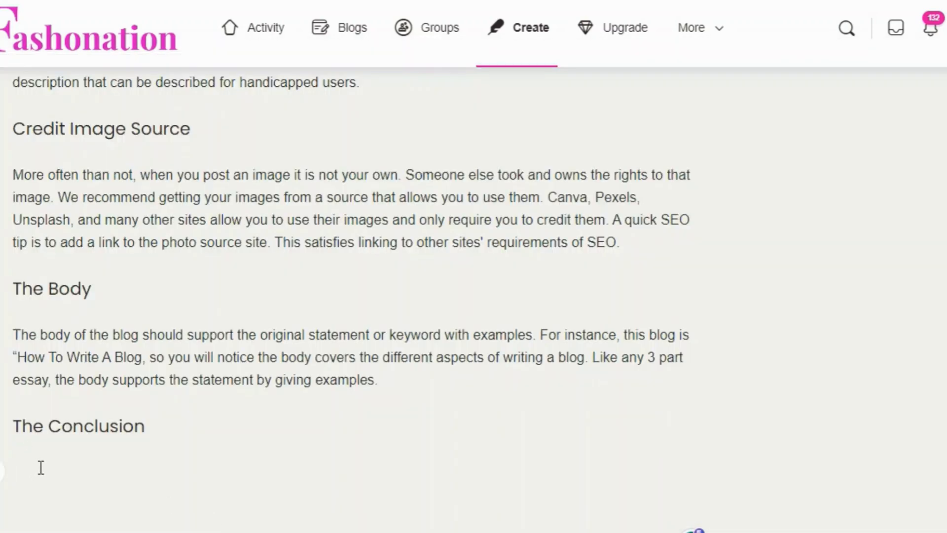
{"action": "type", "text": "Finally you have a "}
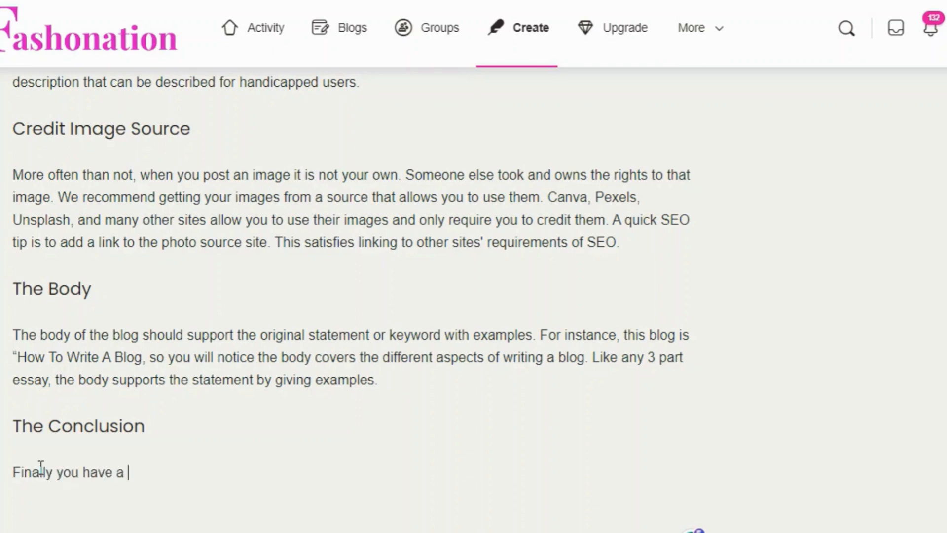
{"action": "type", "text": "good amount of "}
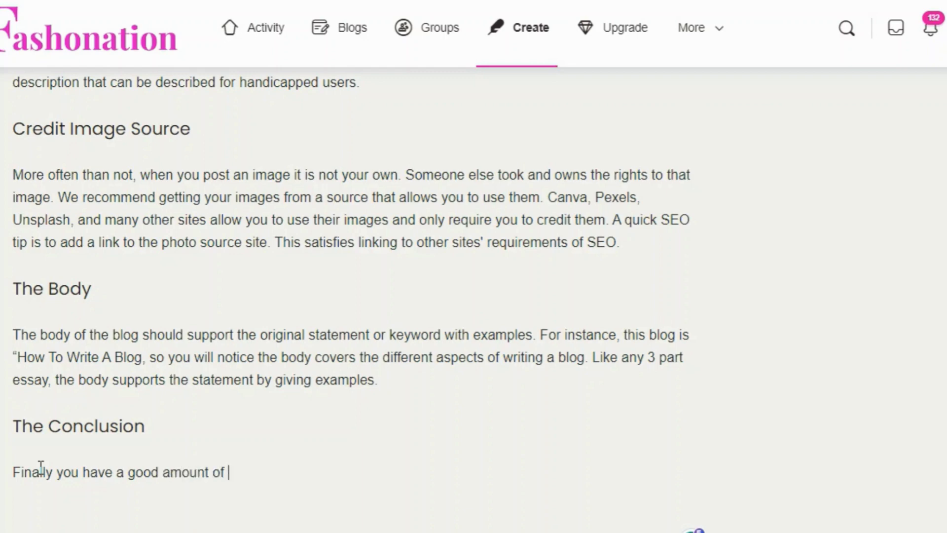
{"action": "type", "text": "information to "}
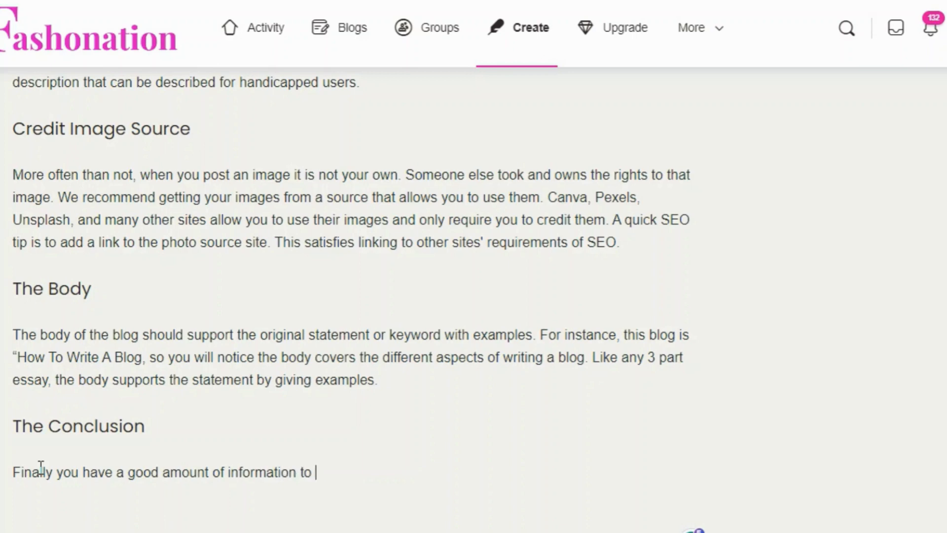
{"action": "type", "text": "write a good blog"}
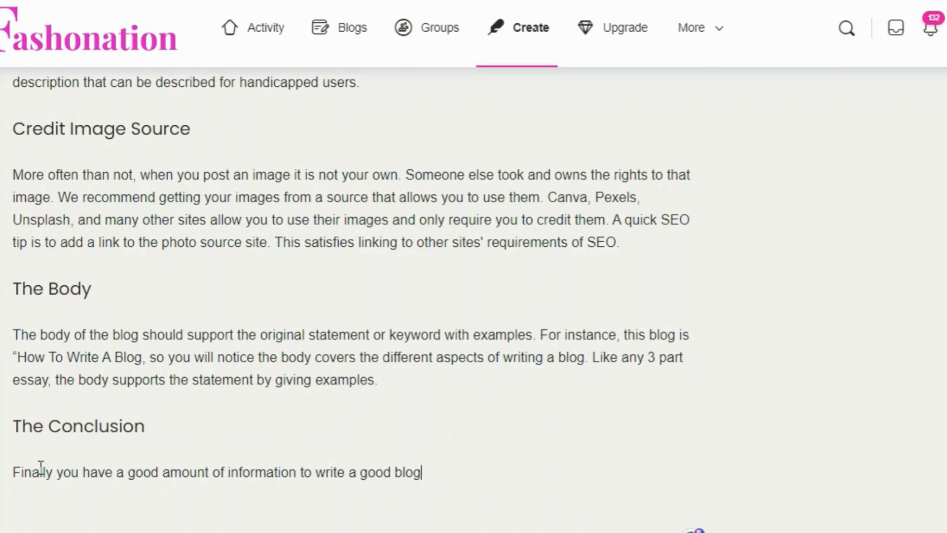
- Add the sentence "Be sure to do your research and keep your titles and featured images exciting." and accept the Grammarly suggestion for "Finally"
{"action": "type", "text": ". Be sure to "}
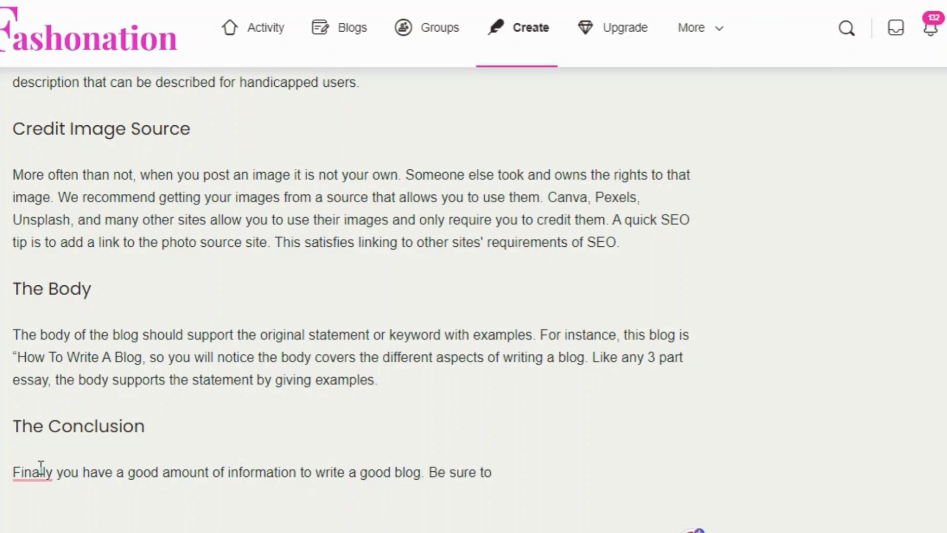
{"action": "type", "text": "do your res"}
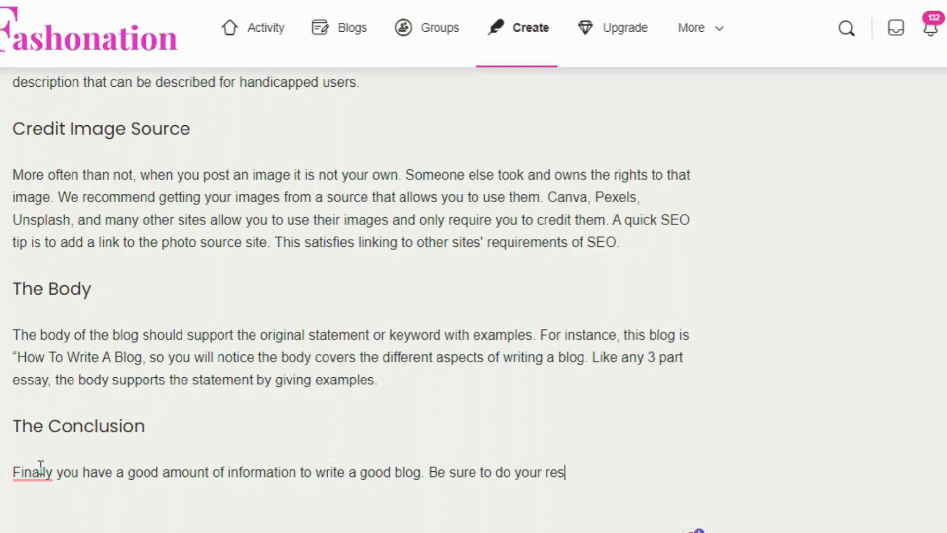
{"action": "type", "text": "earch and "}
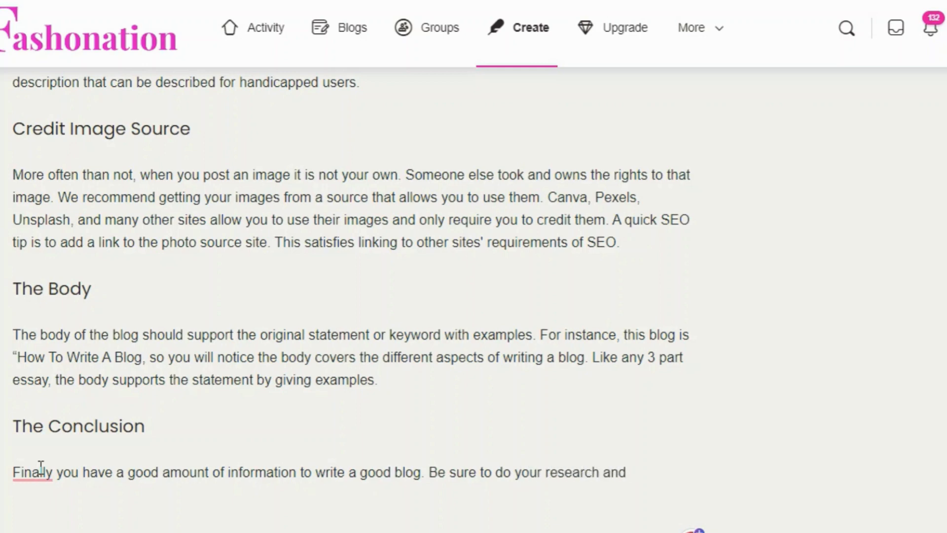
{"action": "type", "text": "keep your"}
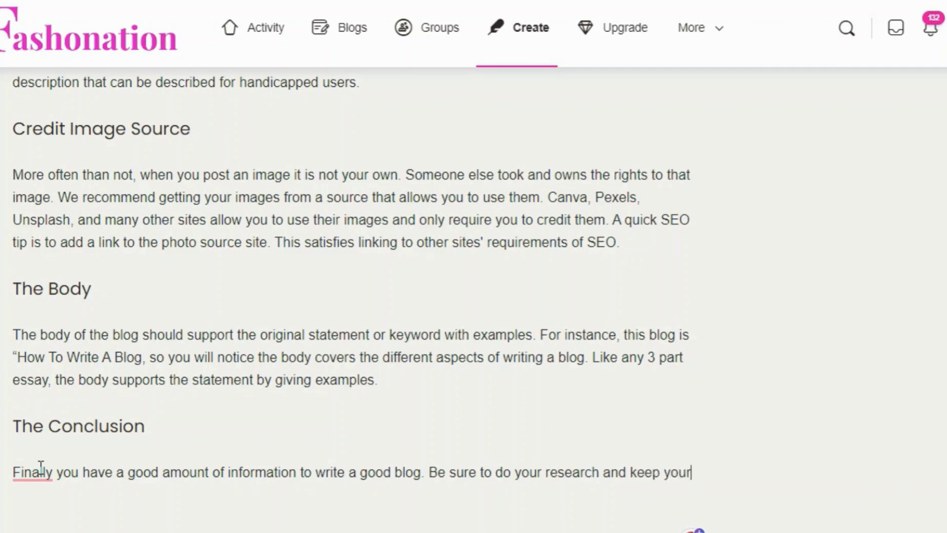
{"action": "type", "text": " titles and "}
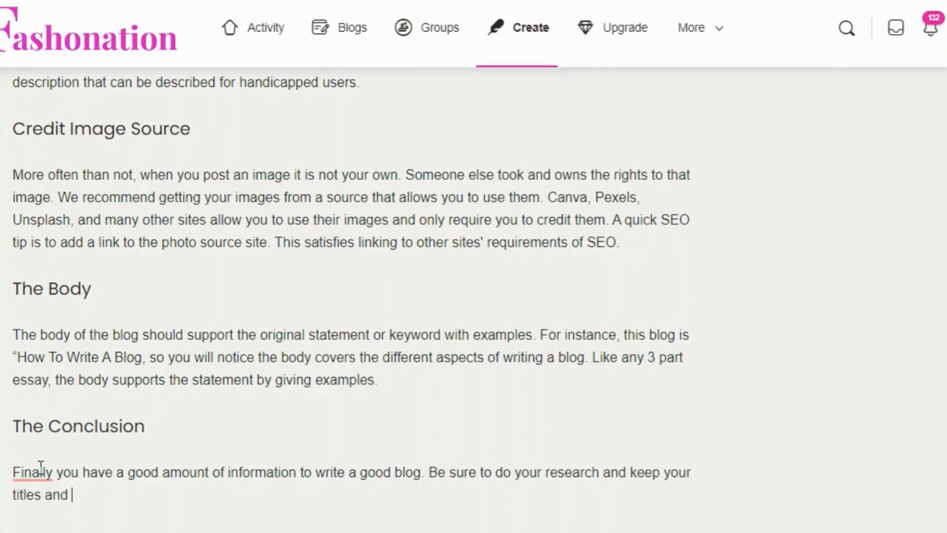
{"action": "type", "text": "featured images"}
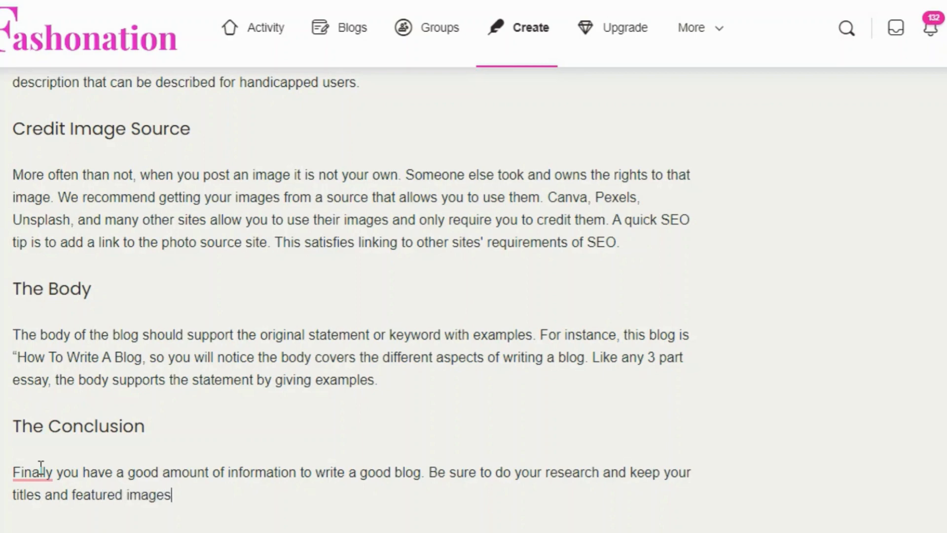
{"action": "type", "text": " exciting."}
{"action": "mouse_move", "coordinate": [29, 474]}
{"action": "left_click", "coordinate": [40, 526]}
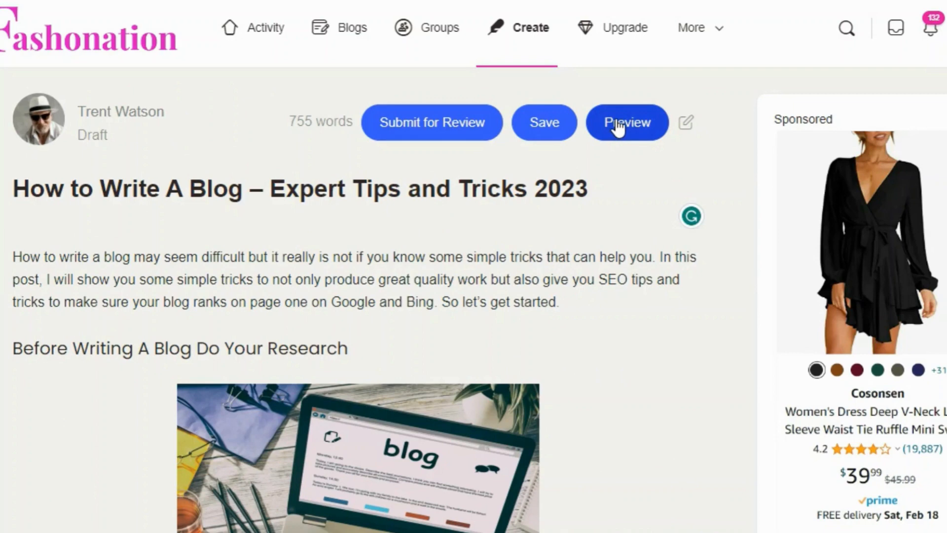
- Preview the blog post in a new tab and review it from the title and featured image through the conclusion
{"action": "right_click", "coordinate": [618, 124]}
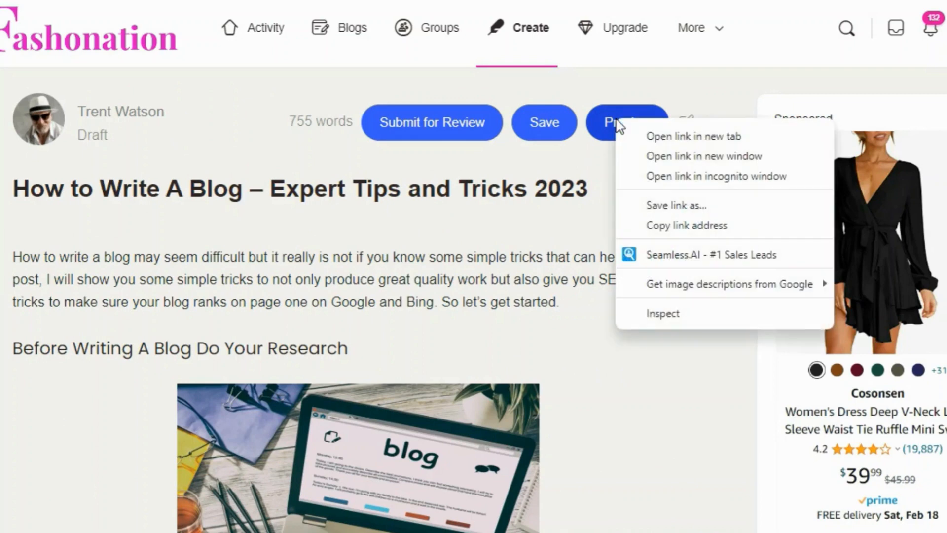
{"action": "left_click", "coordinate": [660, 136]}
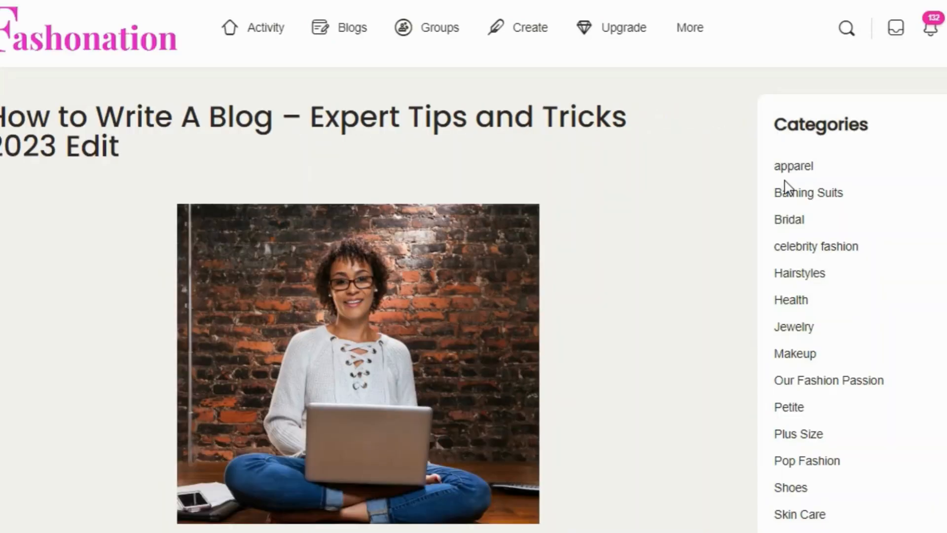
{"action": "scroll", "coordinate": [393, 267], "scroll_direction": "down", "scroll_amount": 5}
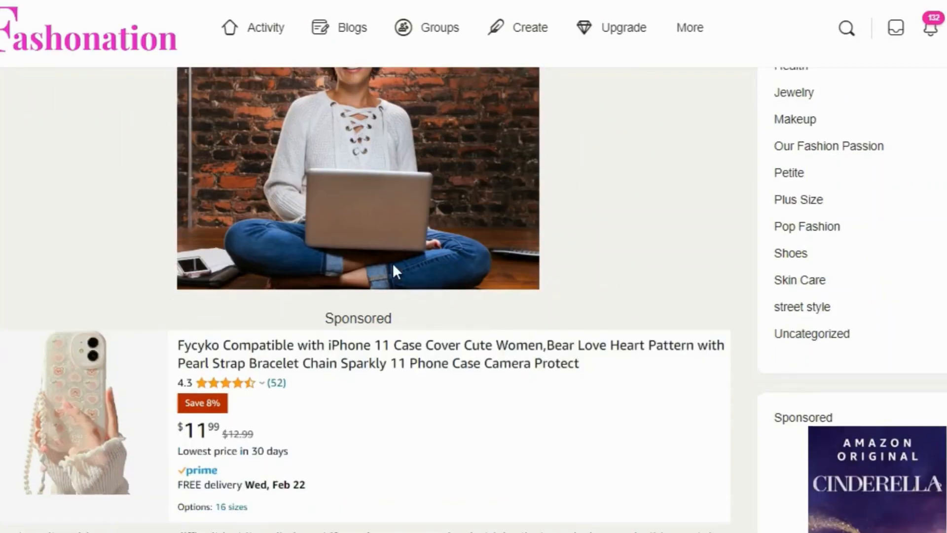
{"action": "scroll", "coordinate": [397, 272], "scroll_direction": "down", "scroll_amount": 5}
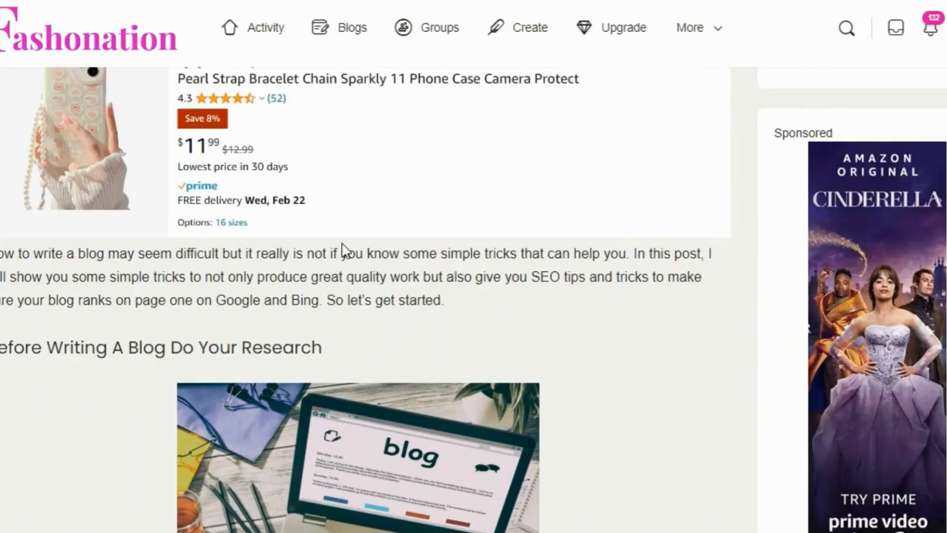
{"action": "scroll", "coordinate": [344, 249], "scroll_direction": "down", "scroll_amount": 1}
{"action": "scroll", "coordinate": [344, 249], "scroll_direction": "down", "scroll_amount": 1}
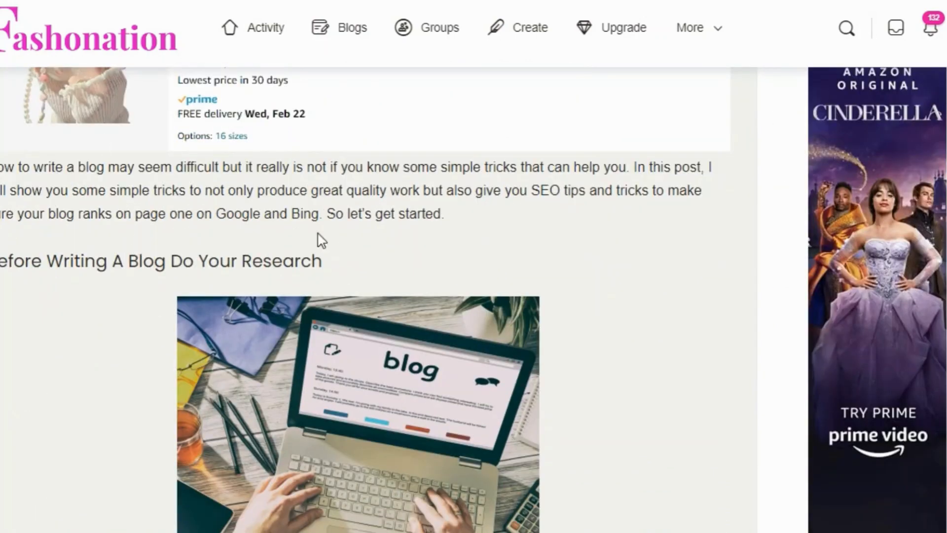
{"action": "scroll", "coordinate": [496, 254], "scroll_direction": "down", "scroll_amount": 8}
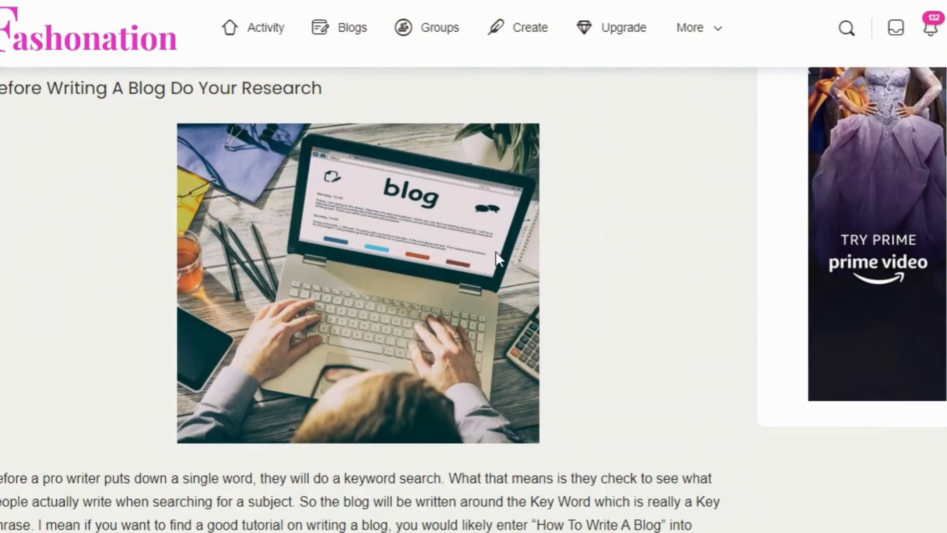
{"action": "scroll", "coordinate": [496, 257], "scroll_direction": "down", "scroll_amount": 16}
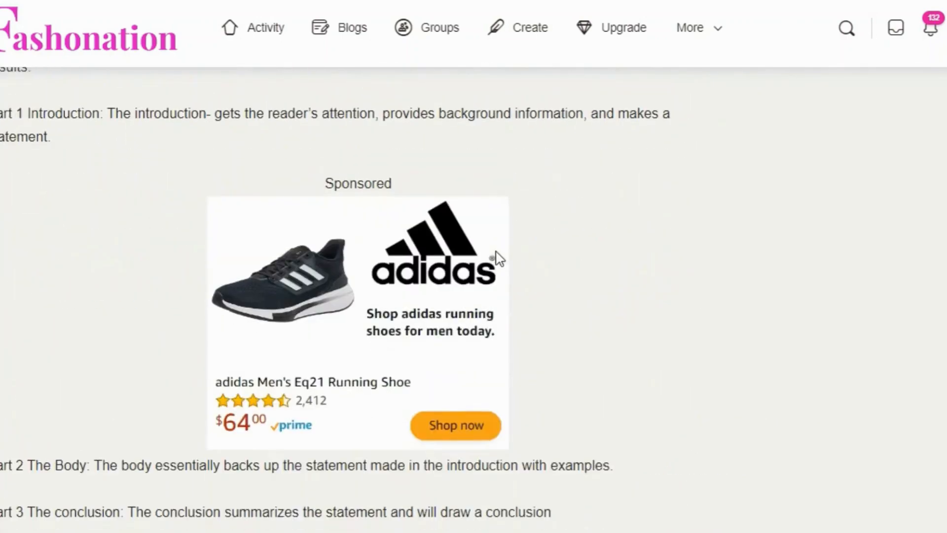
{"action": "scroll", "coordinate": [497, 256], "scroll_direction": "down", "scroll_amount": 7}
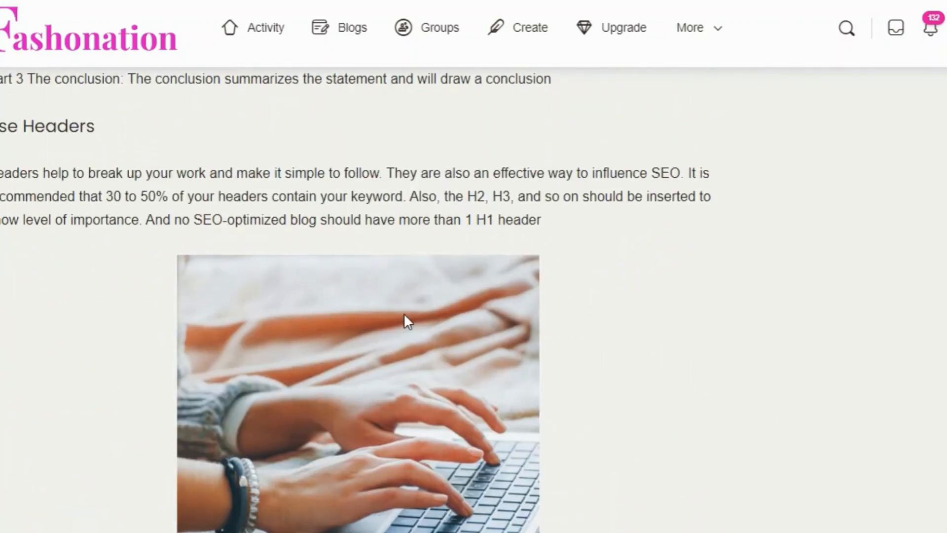
{"action": "scroll", "coordinate": [291, 453], "scroll_direction": "down", "scroll_amount": 15}
{"action": "scroll", "coordinate": [365, 430], "scroll_direction": "down", "scroll_amount": 9}
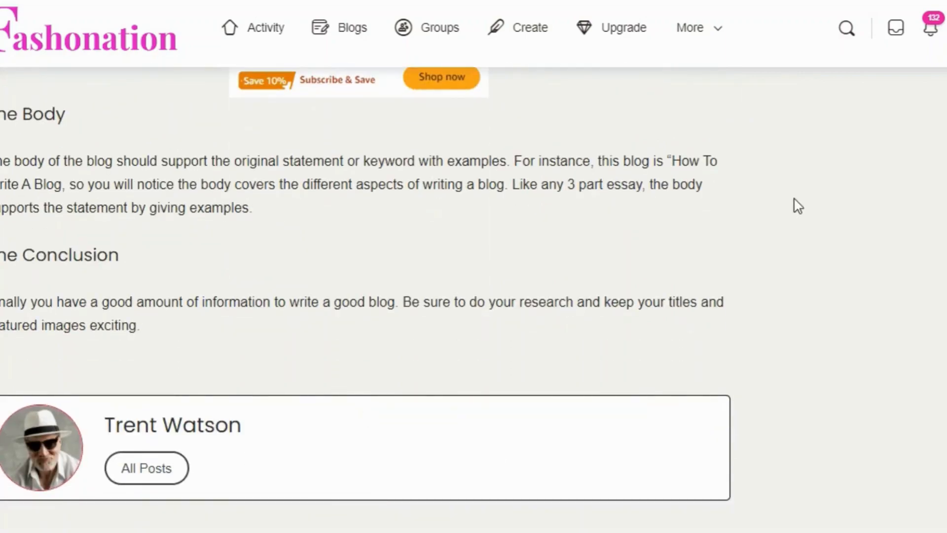
{"action": "scroll", "coordinate": [795, 206], "scroll_direction": "up", "scroll_amount": 5}
{"action": "scroll", "coordinate": [798, 210], "scroll_direction": "up", "scroll_amount": 20}
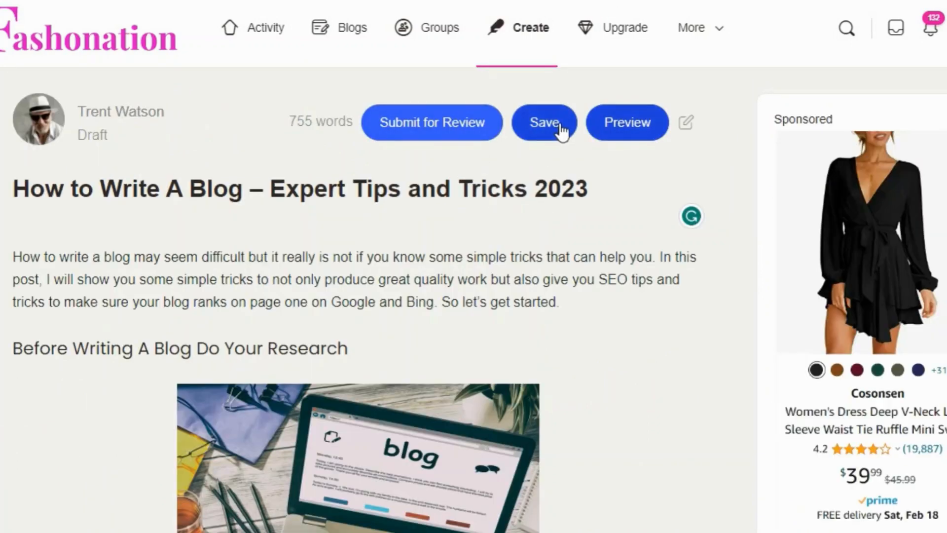
- Retitle the post "How To Write A Blog - Expert Tips And Tricks For 2023" and submit it for review
{"action": "left_click", "coordinate": [435, 124]}
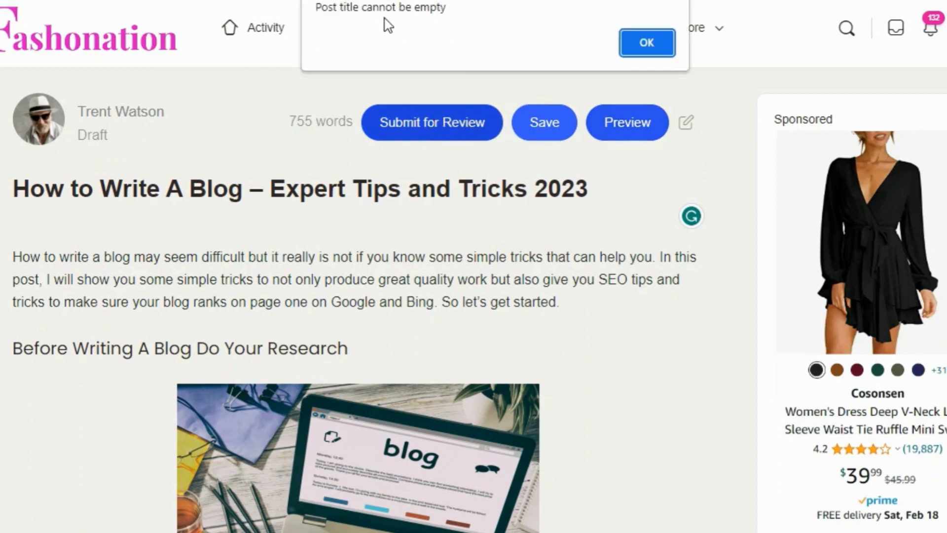
{"action": "left_click", "coordinate": [643, 41]}
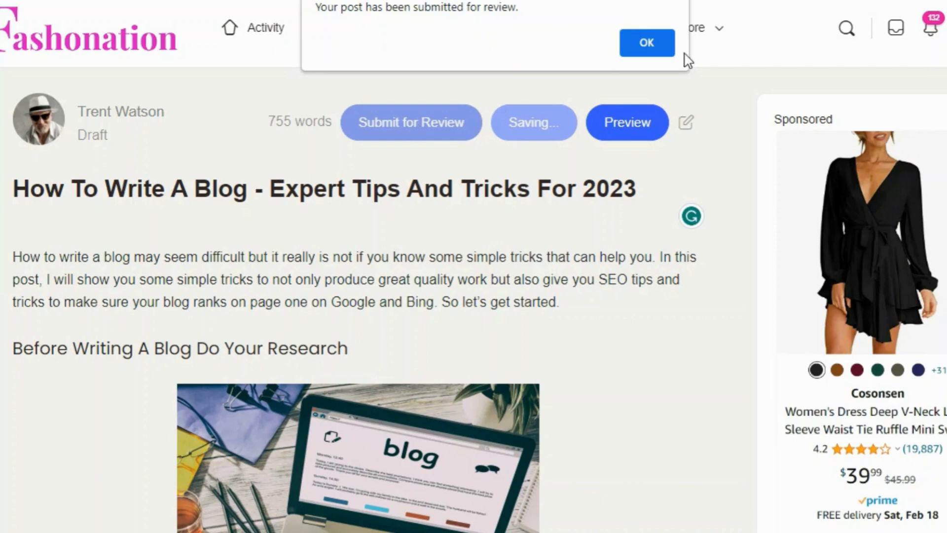
{"action": "left_click", "coordinate": [651, 42]}
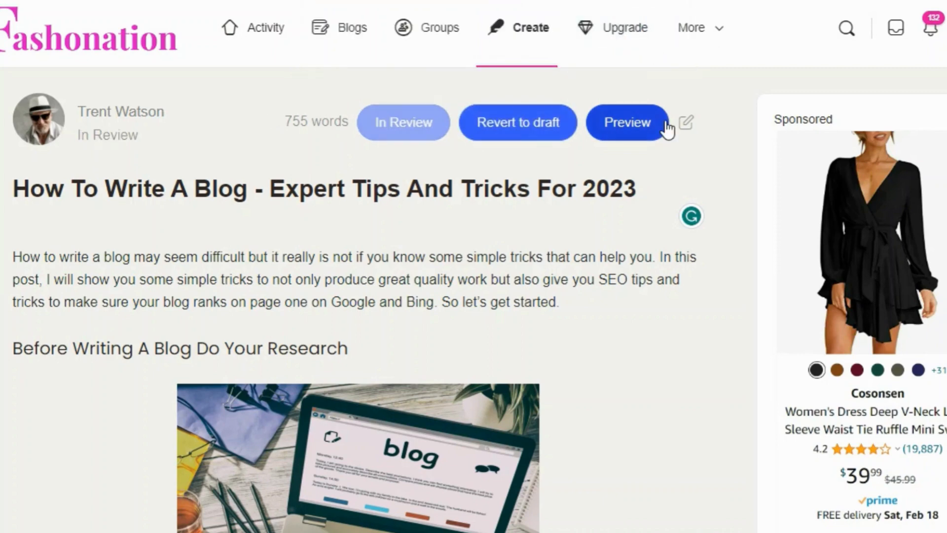